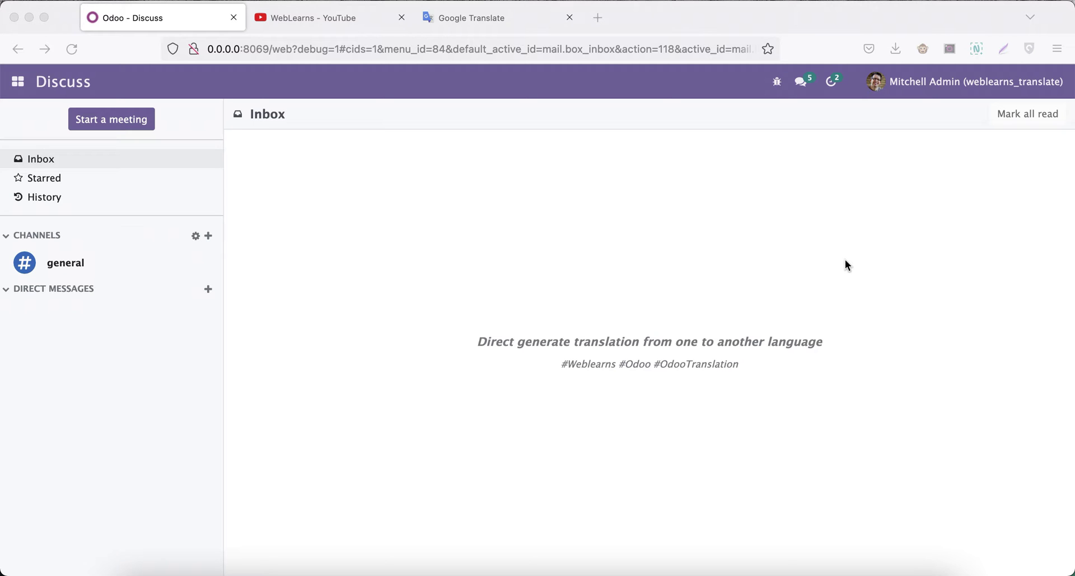
Switch to the WebLearns YouTube channel and browse its playlists, including the further ones under Odoo Development
{"action": "left_click", "coordinate": [358, 18]}
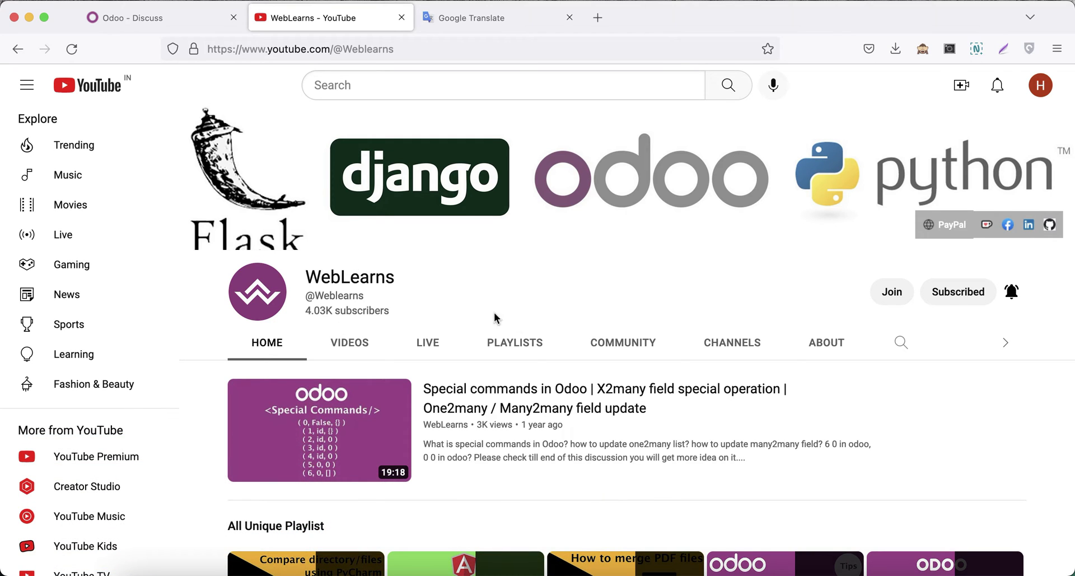
{"action": "left_click", "coordinate": [520, 344]}
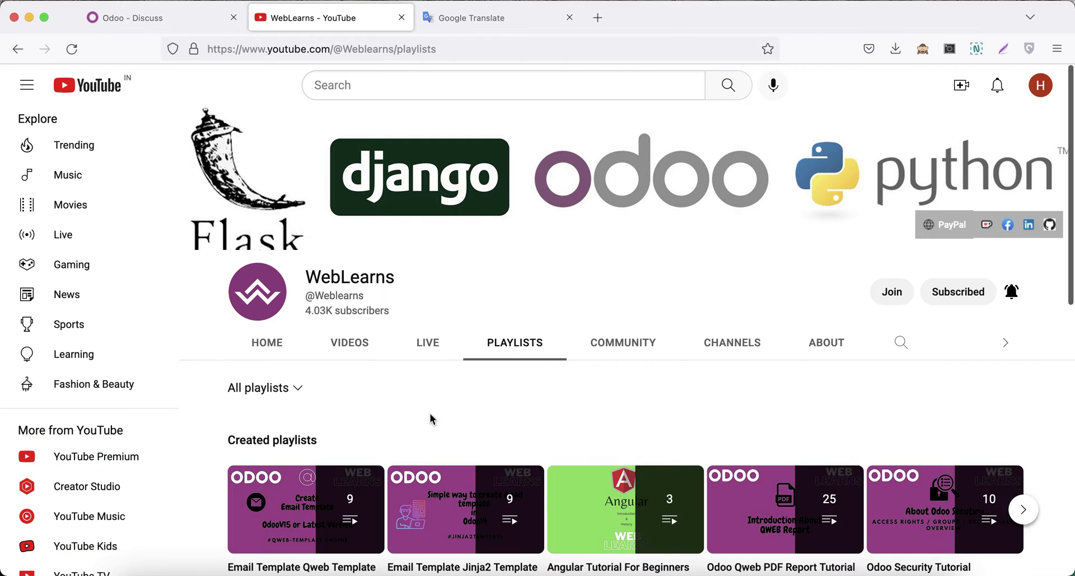
{"action": "scroll", "coordinate": [430, 417], "scroll_direction": "down", "scroll_amount": 2}
{"action": "scroll", "coordinate": [431, 426], "scroll_direction": "down", "scroll_amount": 8}
{"action": "mouse_move", "coordinate": [302, 448]}
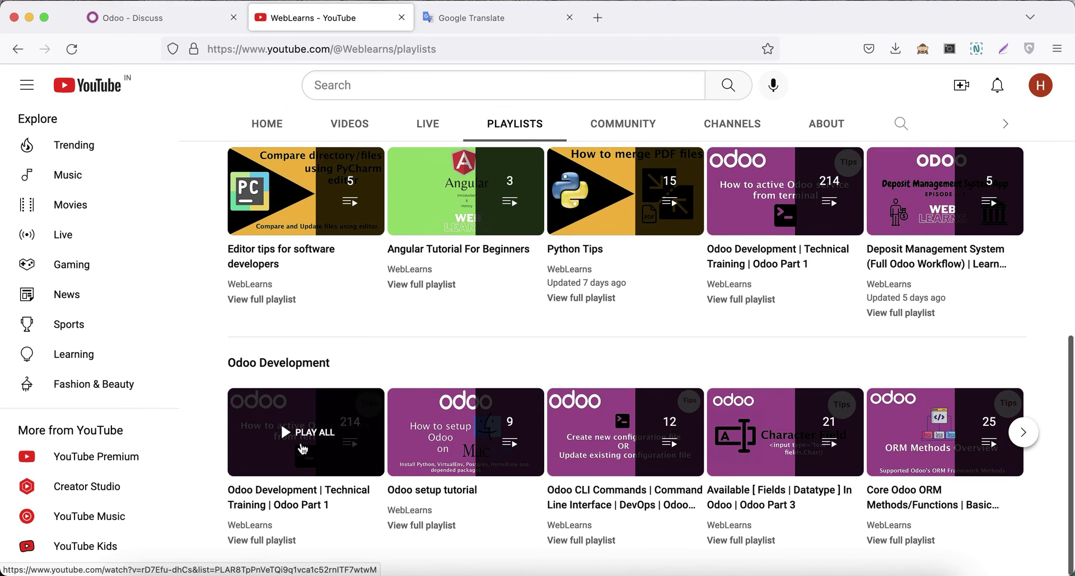
{"action": "left_click", "coordinate": [1034, 438]}
{"action": "left_click", "coordinate": [1024, 432]}
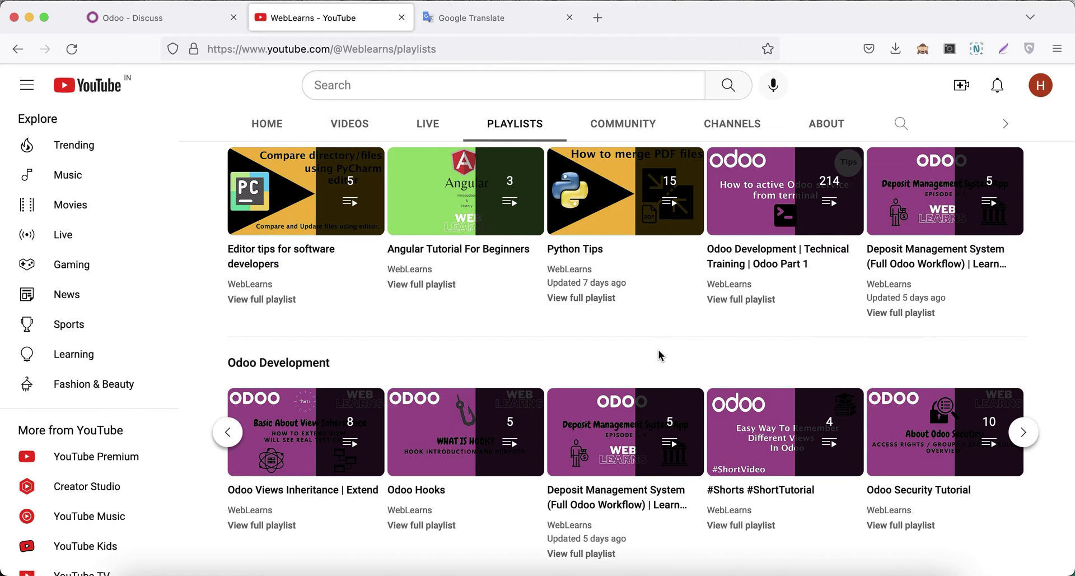
{"action": "scroll", "coordinate": [658, 352], "scroll_direction": "up", "scroll_amount": 1}
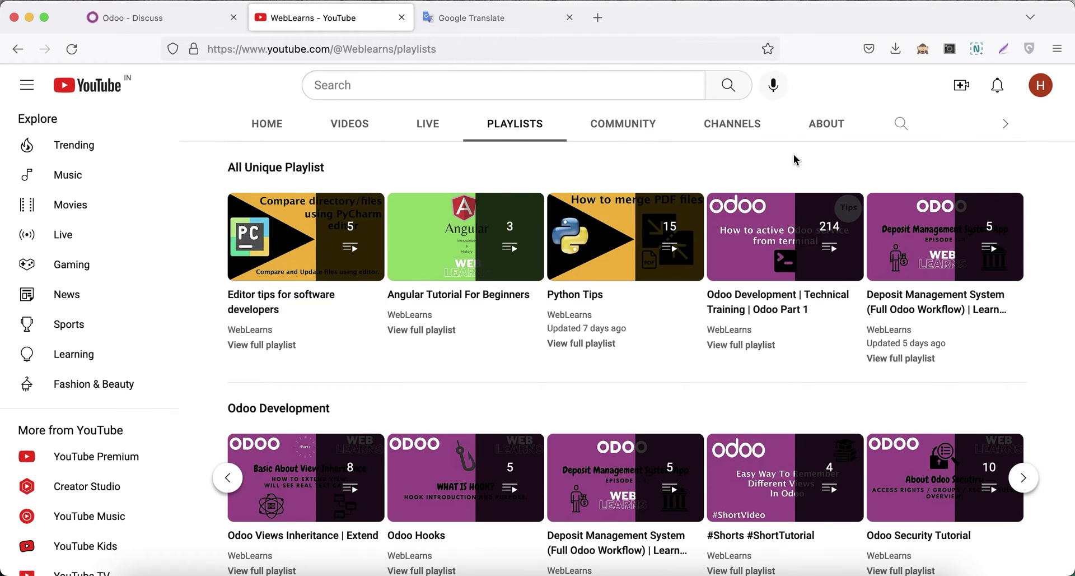
Examine the channel's About page, including its description, website links, source code link and contact e-mail
{"action": "left_click", "coordinate": [823, 124]}
{"action": "scroll", "coordinate": [453, 388], "scroll_direction": "down", "scroll_amount": 5}
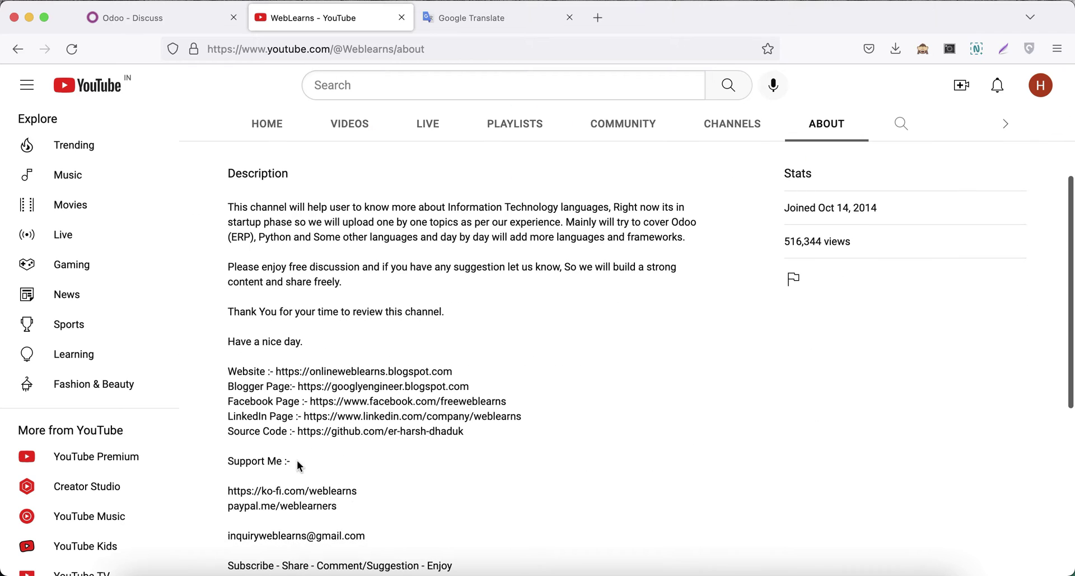
{"action": "scroll", "coordinate": [280, 488], "scroll_direction": "down", "scroll_amount": 1}
{"action": "left_click_drag", "start_coordinate": [228, 497], "coordinate": [372, 500]}
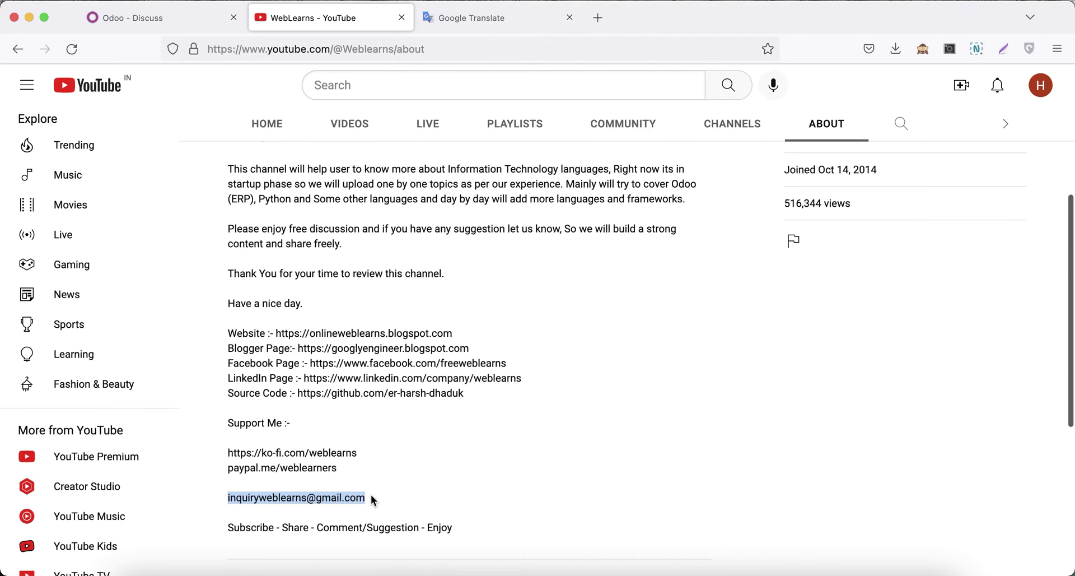
{"action": "scroll", "coordinate": [506, 421], "scroll_direction": "up", "scroll_amount": 3}
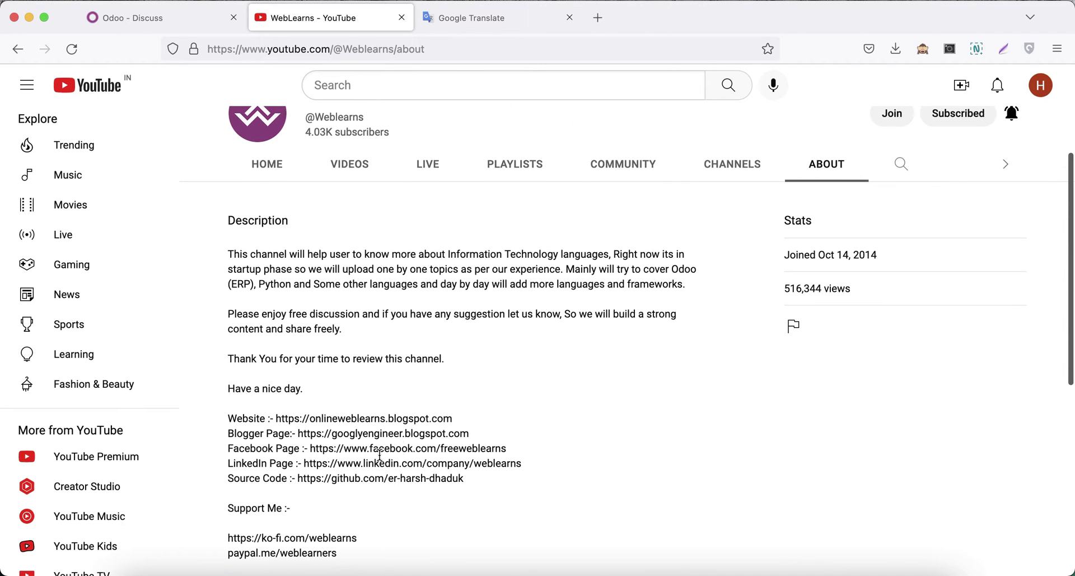
{"action": "left_click_drag", "start_coordinate": [298, 478], "coordinate": [466, 481]}
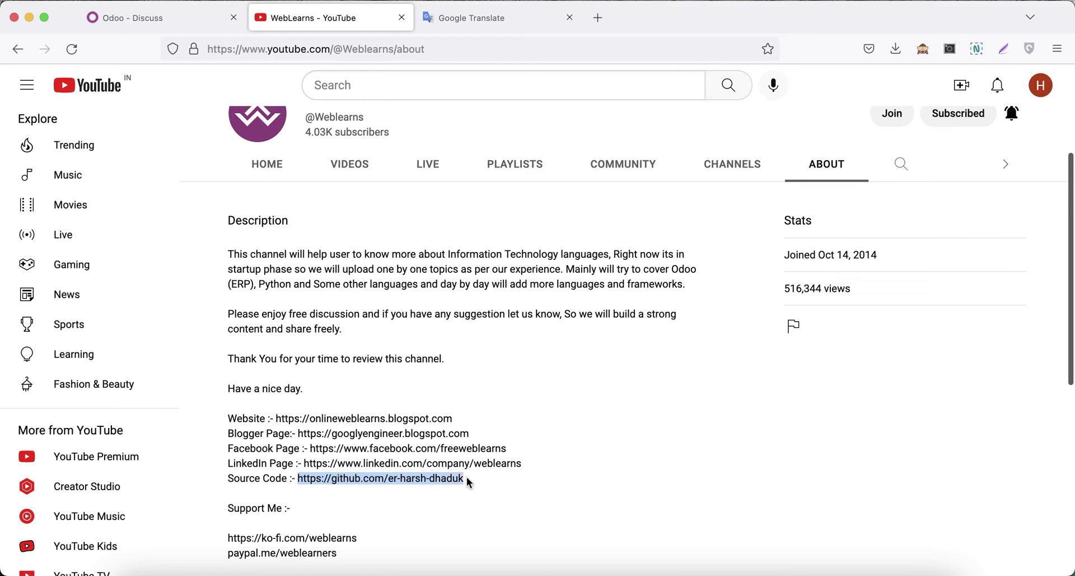
{"action": "left_click", "coordinate": [611, 367]}
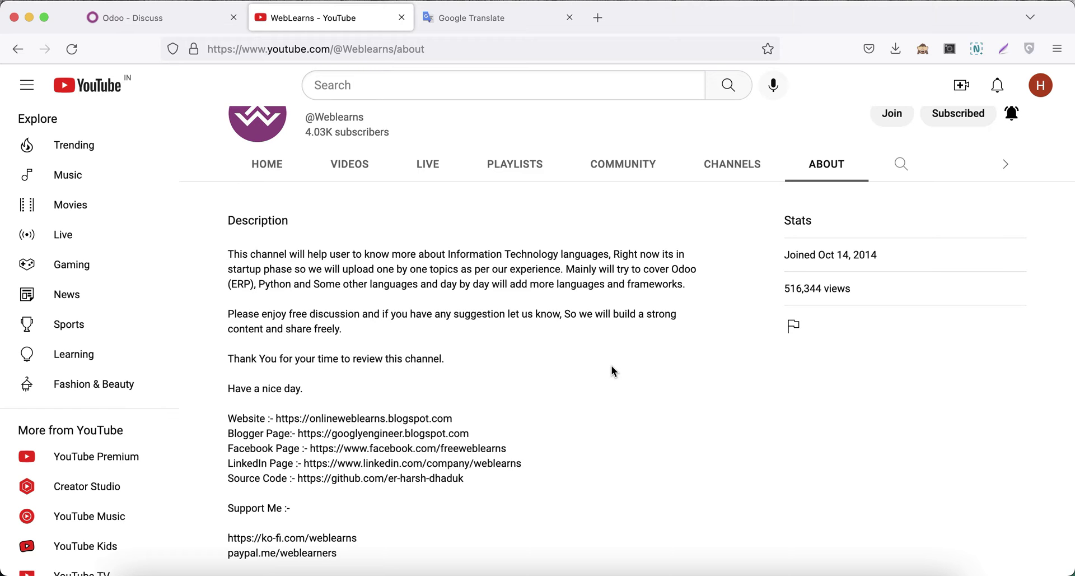
{"action": "scroll", "coordinate": [611, 371], "scroll_direction": "up", "scroll_amount": 5}
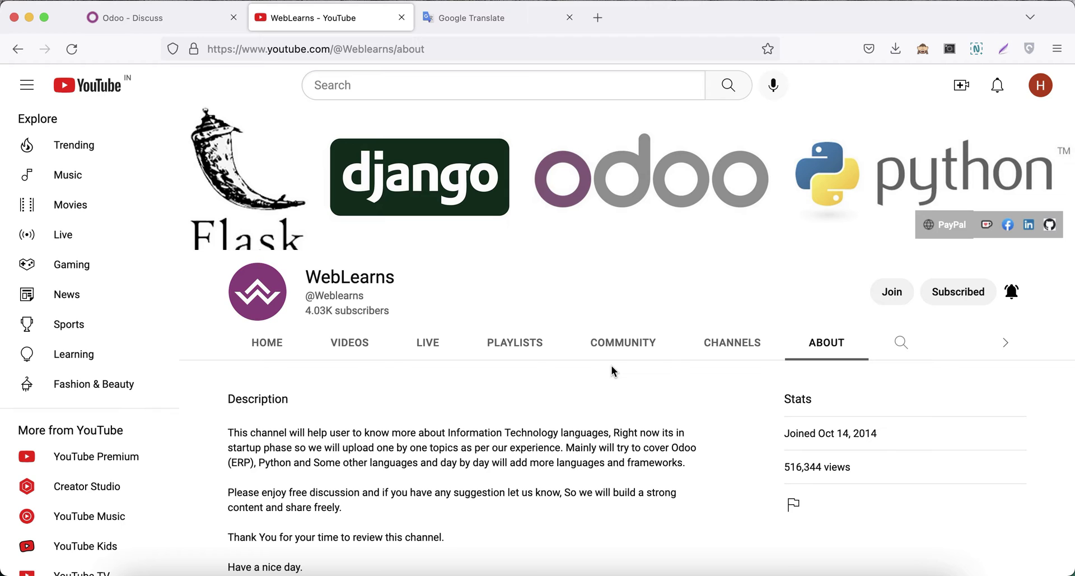
{"action": "scroll", "coordinate": [612, 367], "scroll_direction": "down", "scroll_amount": 10}
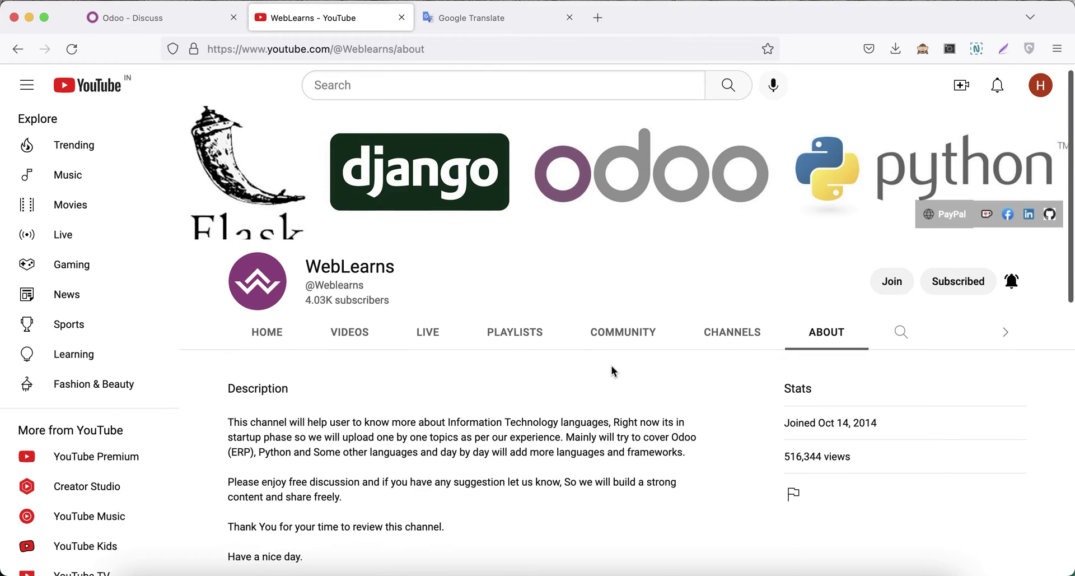
{"action": "left_click_drag", "start_coordinate": [379, 362], "coordinate": [245, 344]}
{"action": "scroll", "coordinate": [819, 290], "scroll_direction": "up", "scroll_amount": 10}
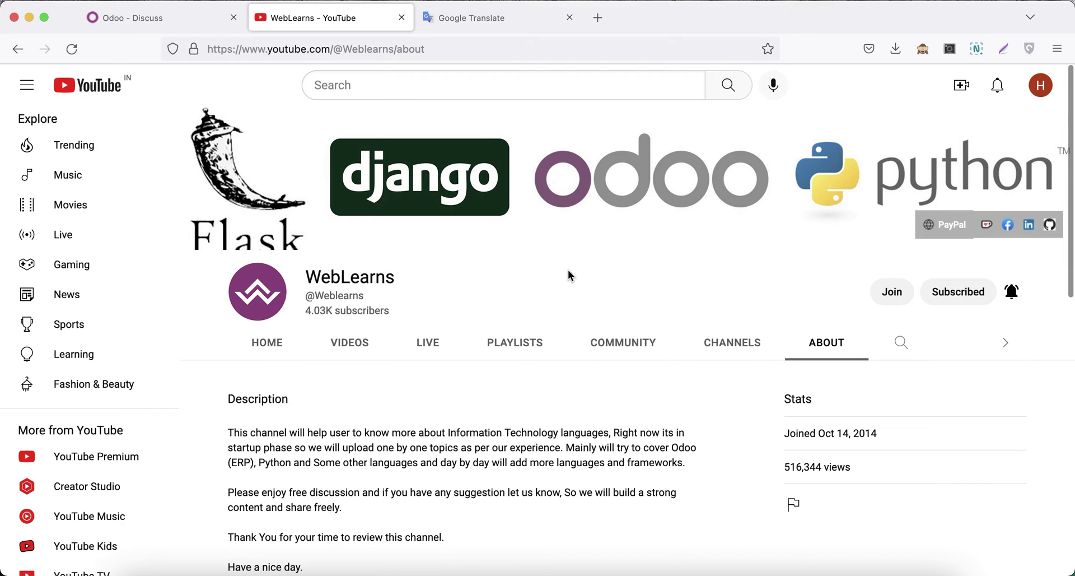
Switch to Odoo, open the Sales quotations list and duplicate its browser tab twice
{"action": "left_click", "coordinate": [181, 23]}
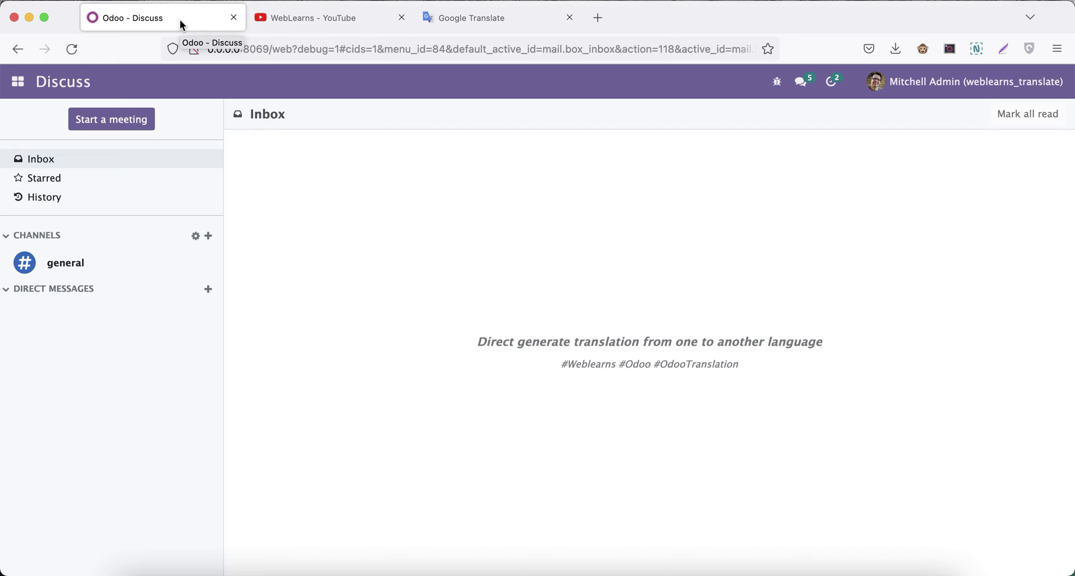
{"action": "left_click", "coordinate": [18, 81]}
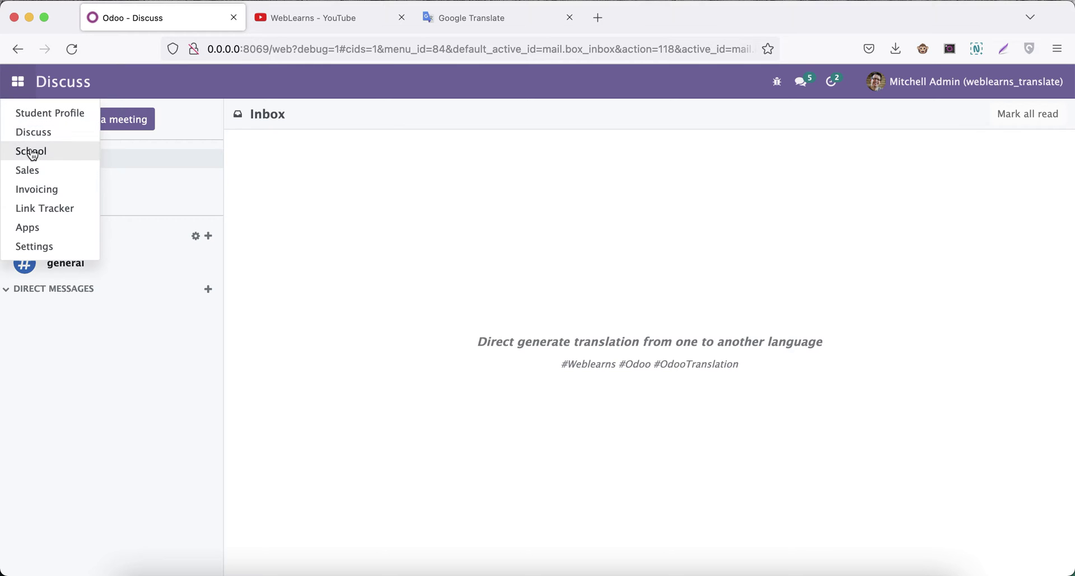
{"action": "left_click", "coordinate": [37, 172]}
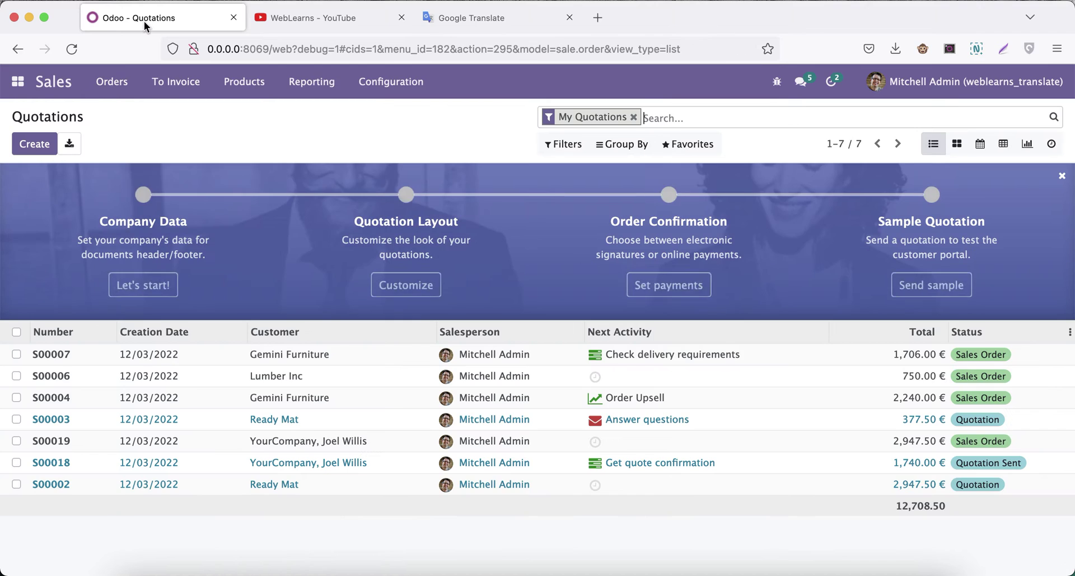
{"action": "right_click", "coordinate": [144, 21]}
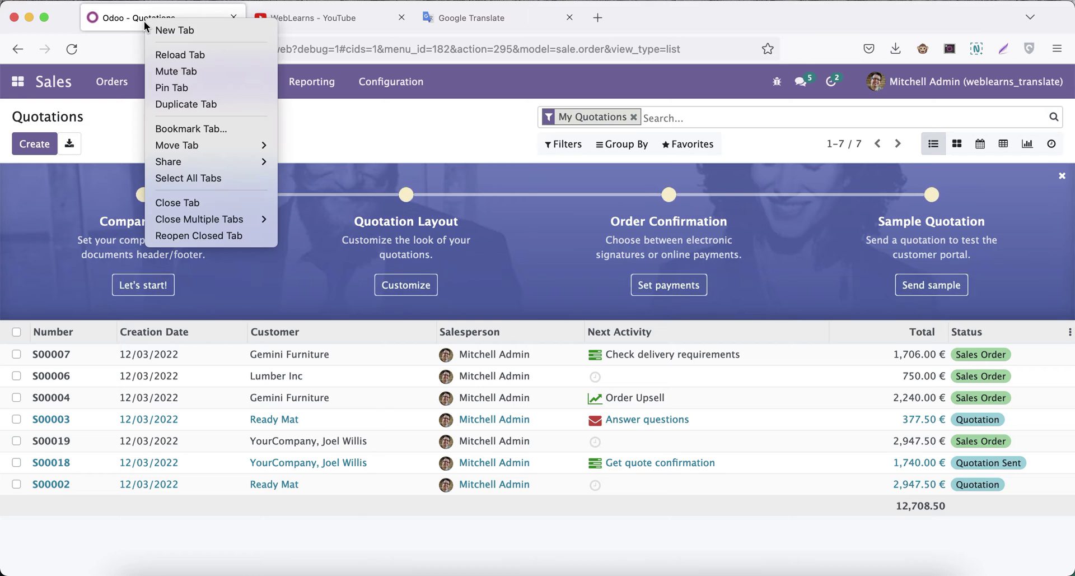
{"action": "left_click", "coordinate": [183, 106]}
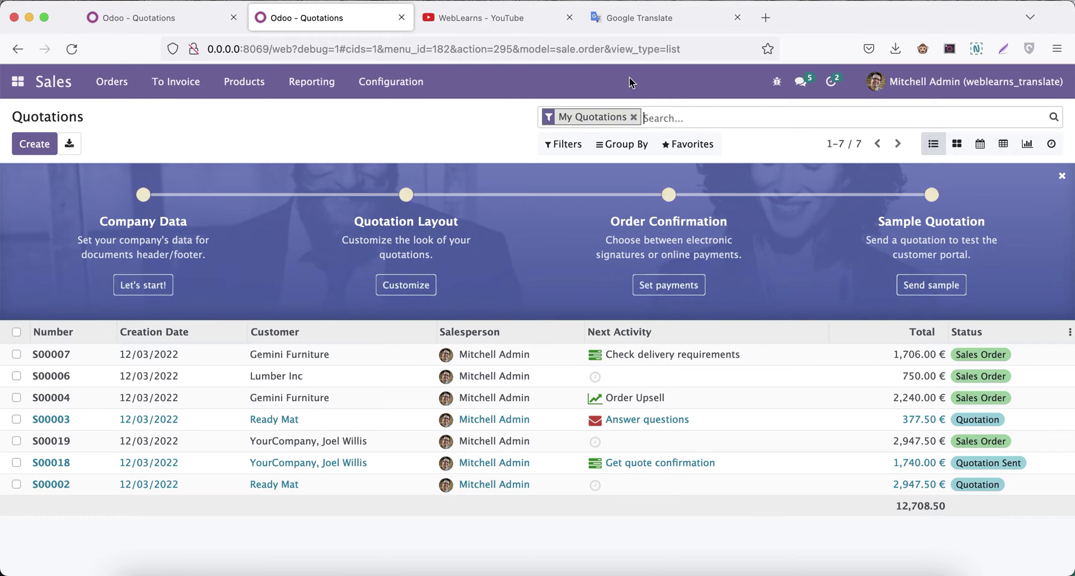
{"action": "right_click", "coordinate": [314, 18]}
{"action": "left_click", "coordinate": [366, 103]}
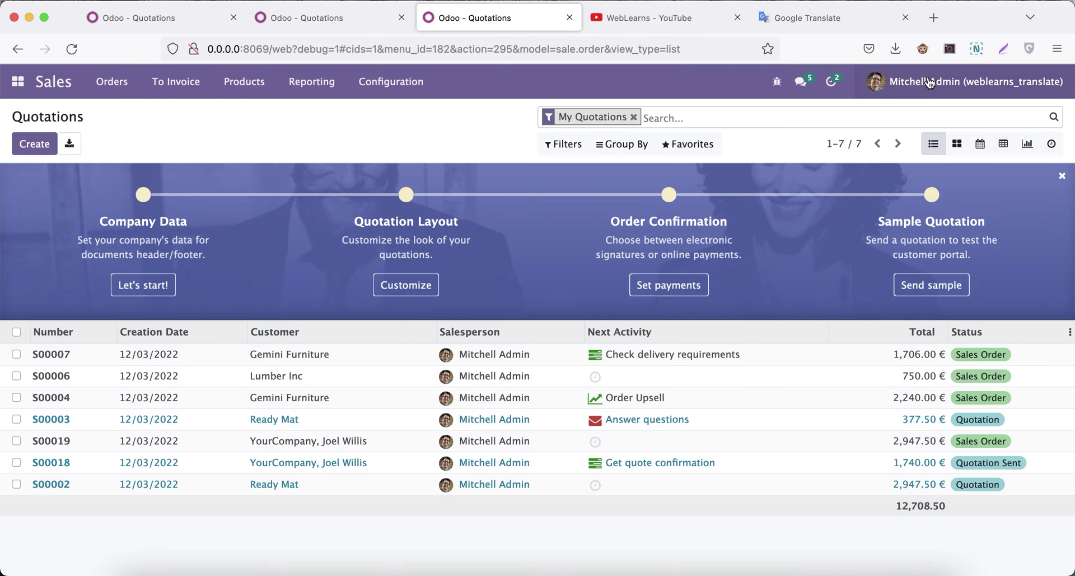
Set the user's interface language to Arabic in the account preferences and save
{"action": "left_click", "coordinate": [918, 81]}
{"action": "left_click", "coordinate": [897, 179]}
{"action": "left_click", "coordinate": [715, 258]}
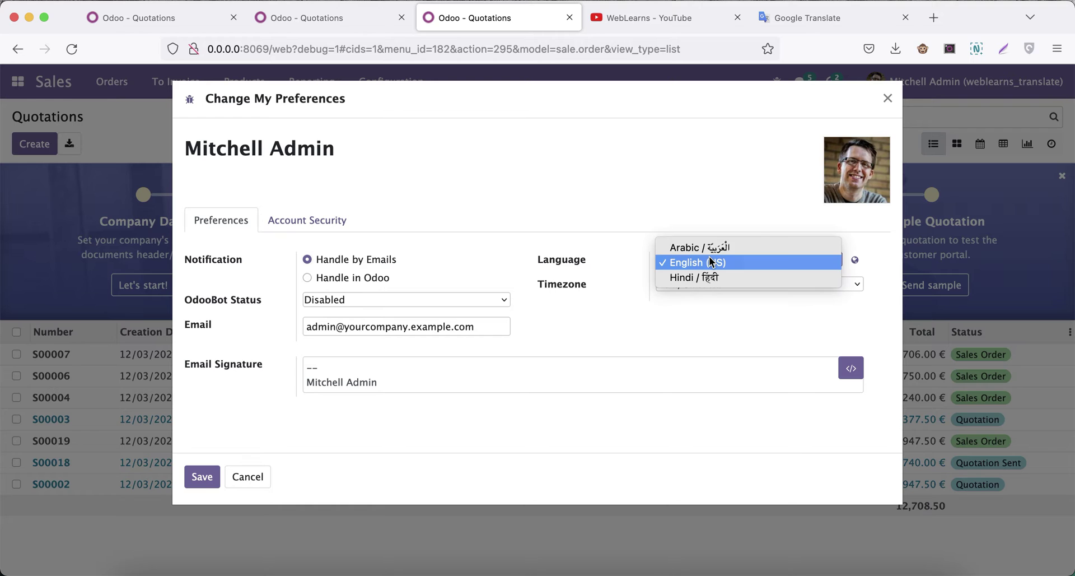
{"action": "left_click", "coordinate": [706, 249]}
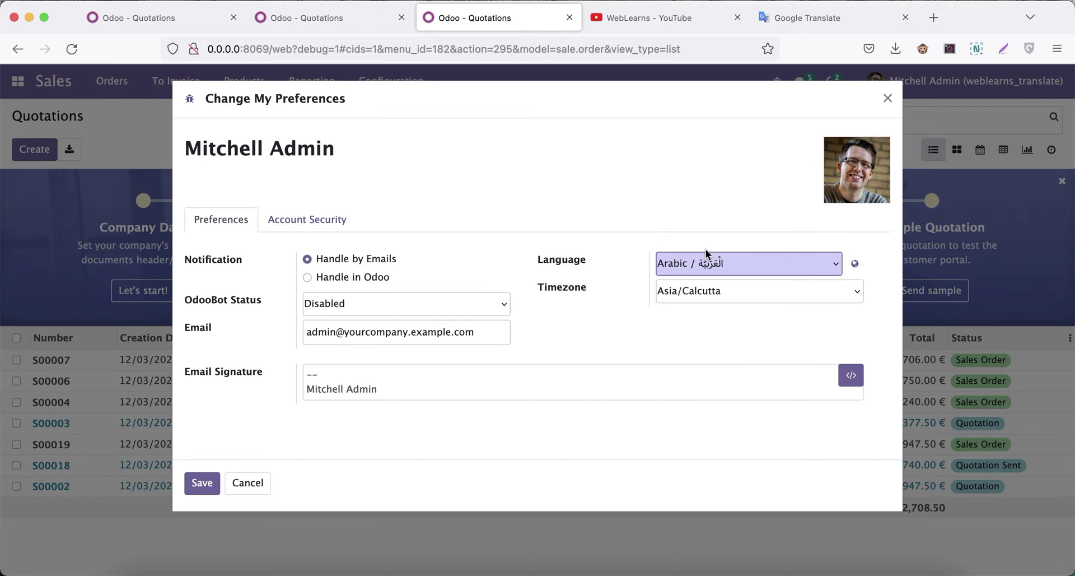
{"action": "left_click", "coordinate": [197, 483]}
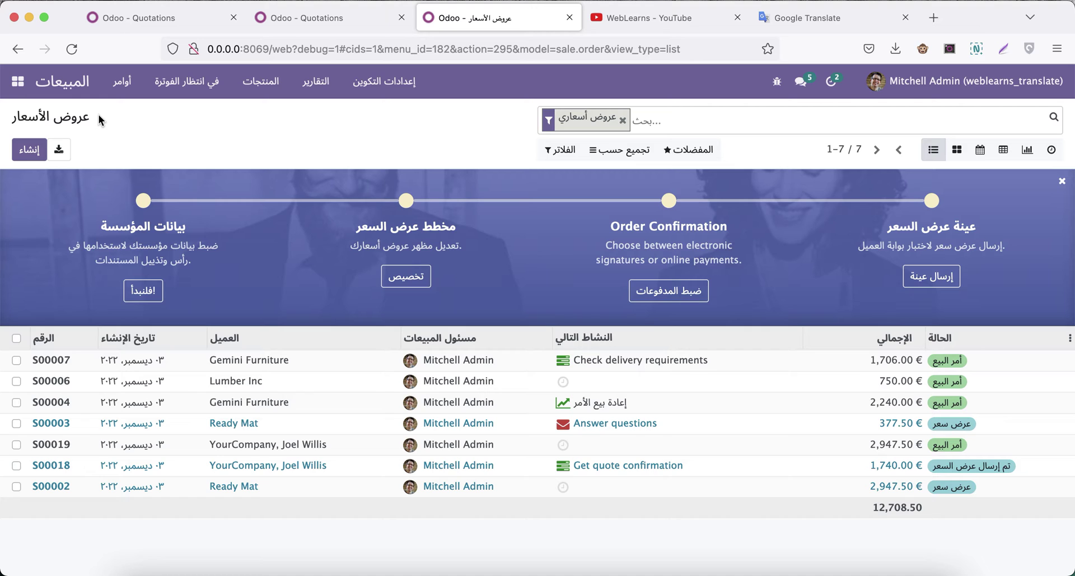
Change the user's interface language to Hindi in the account preferences and save
{"action": "left_click", "coordinate": [895, 86]}
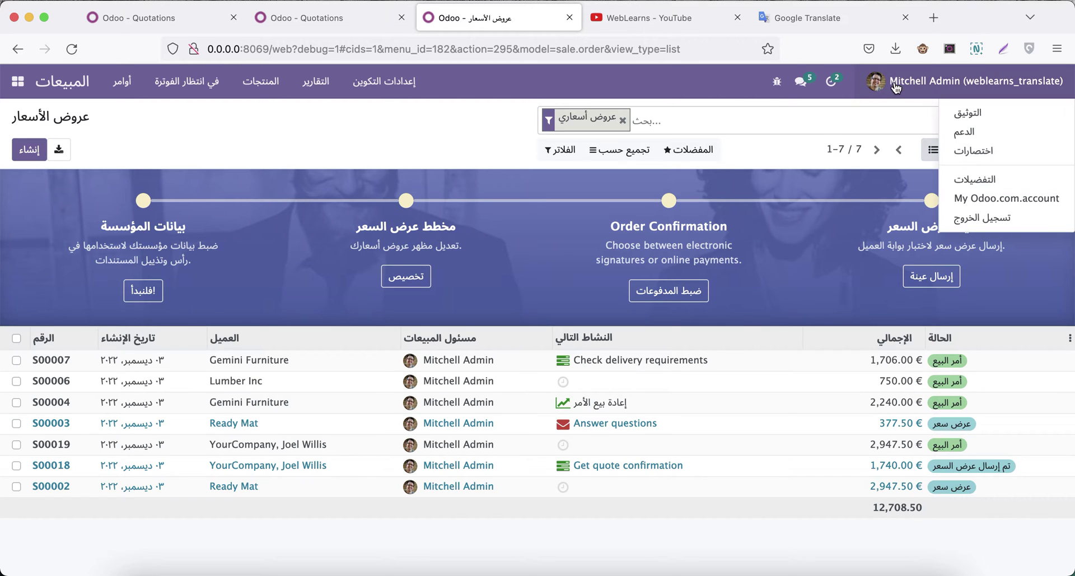
{"action": "left_click", "coordinate": [967, 183]}
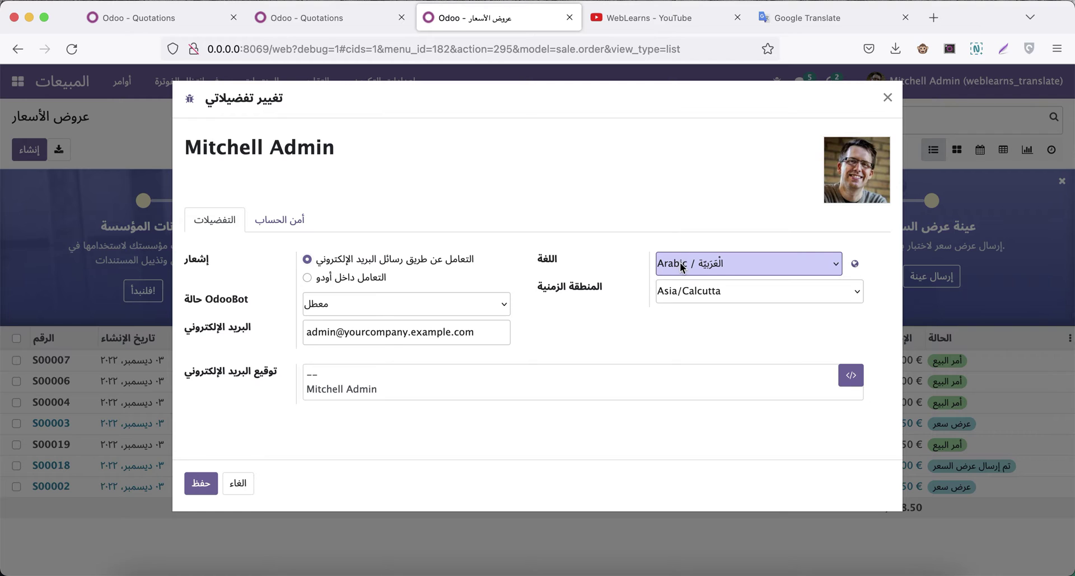
{"action": "left_click", "coordinate": [680, 262]}
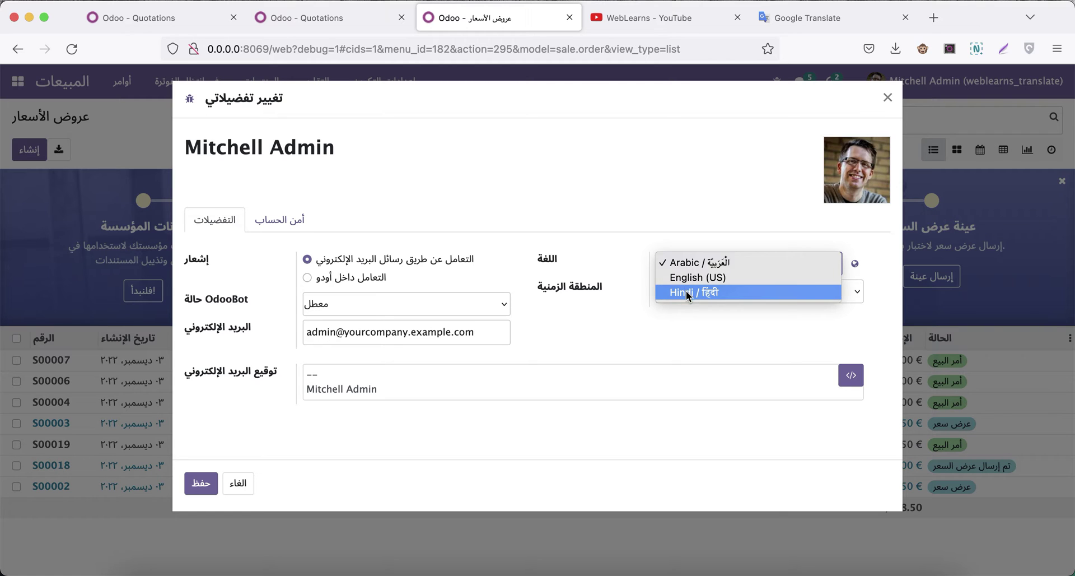
{"action": "left_click", "coordinate": [686, 291]}
{"action": "left_click", "coordinate": [201, 484]}
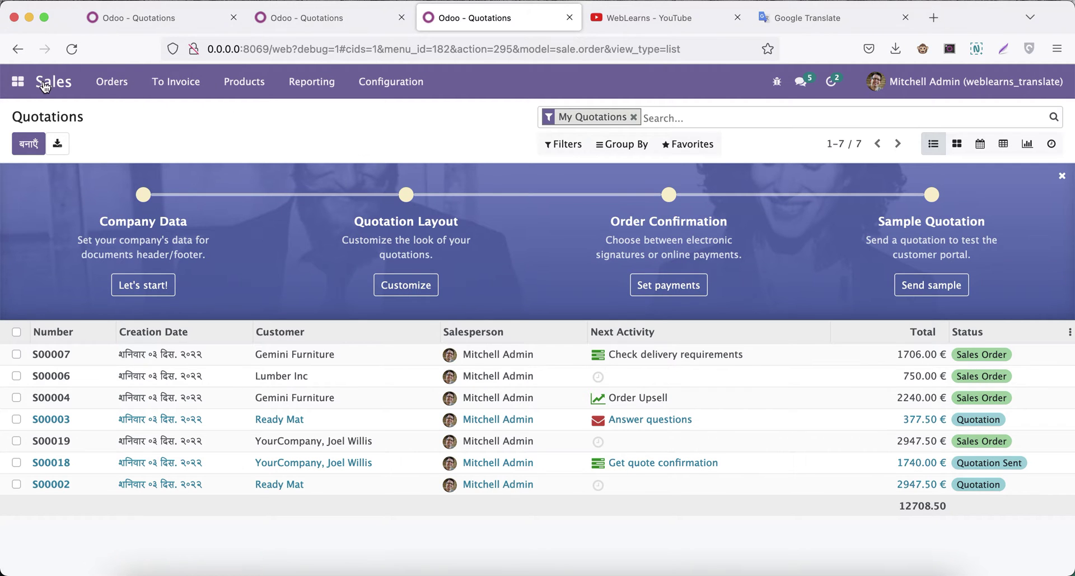
Open the Student Profile app and show the student records as a list
{"action": "left_click", "coordinate": [18, 81]}
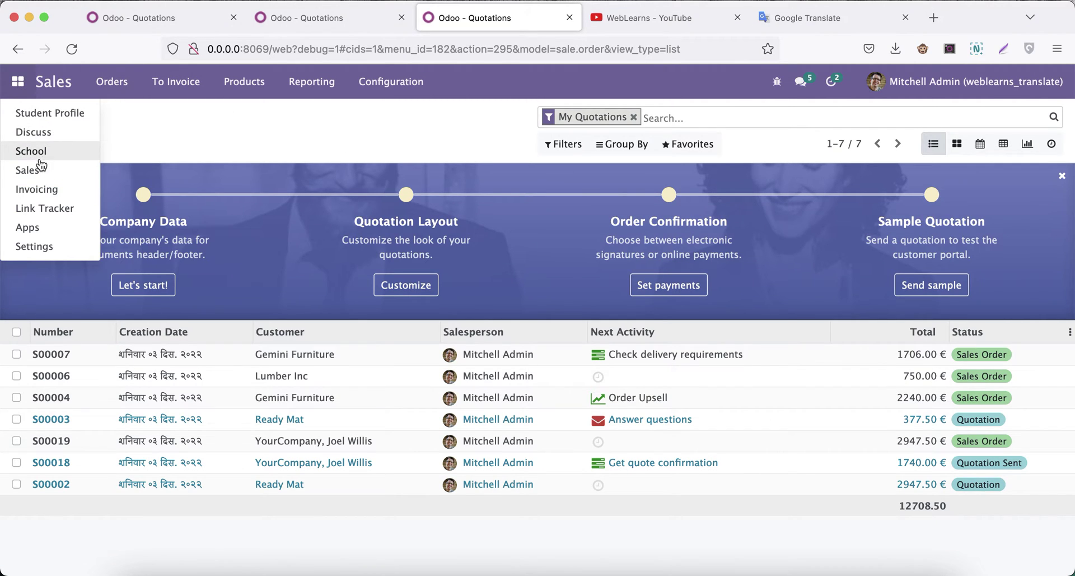
{"action": "left_click", "coordinate": [22, 113]}
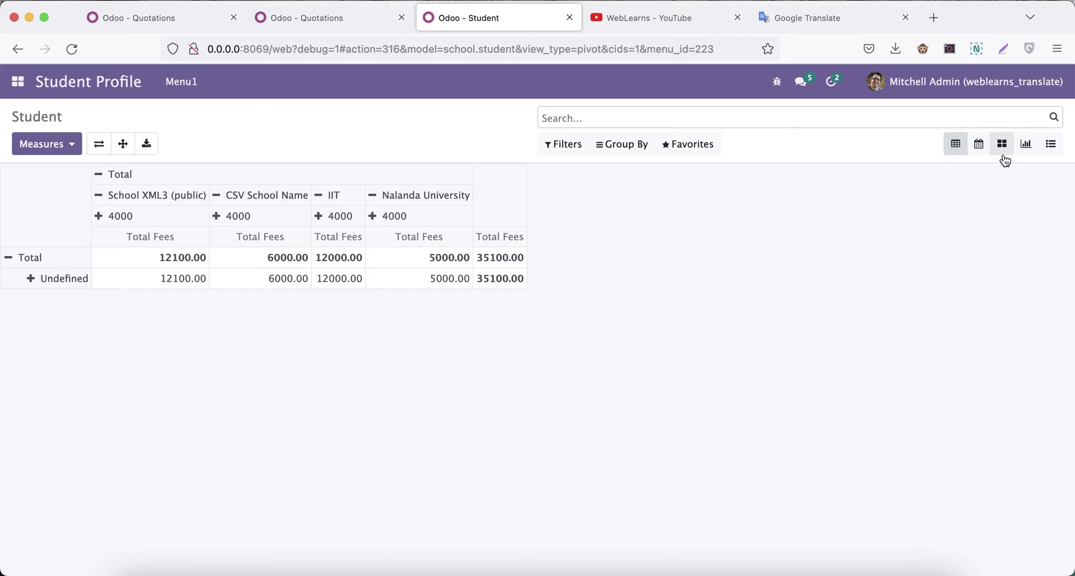
{"action": "left_click", "coordinate": [1051, 144]}
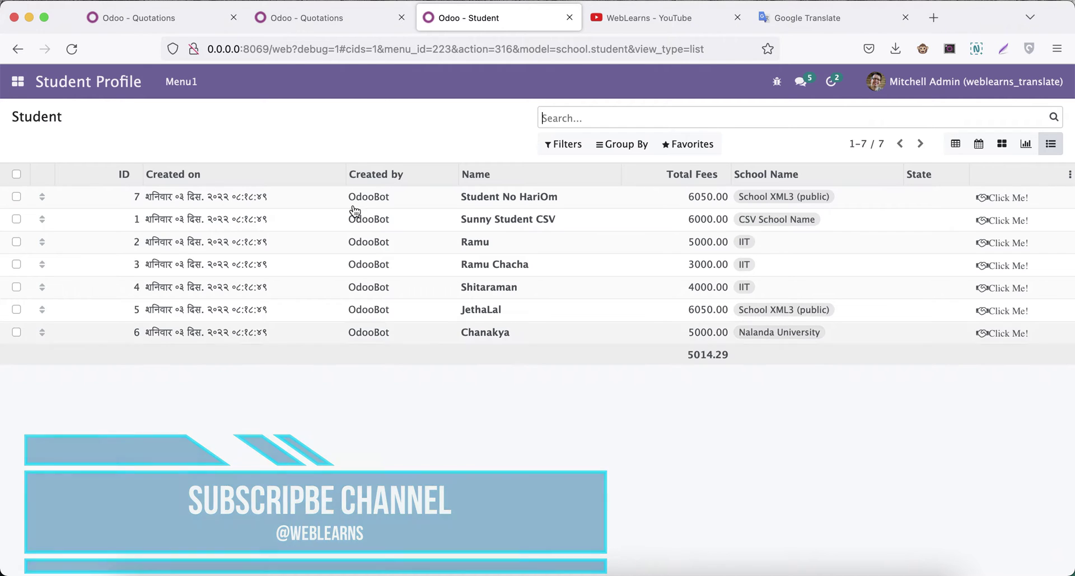
In the second Odoo tab, look through the general settings and open the Translated Terms page
{"action": "left_click", "coordinate": [304, 25]}
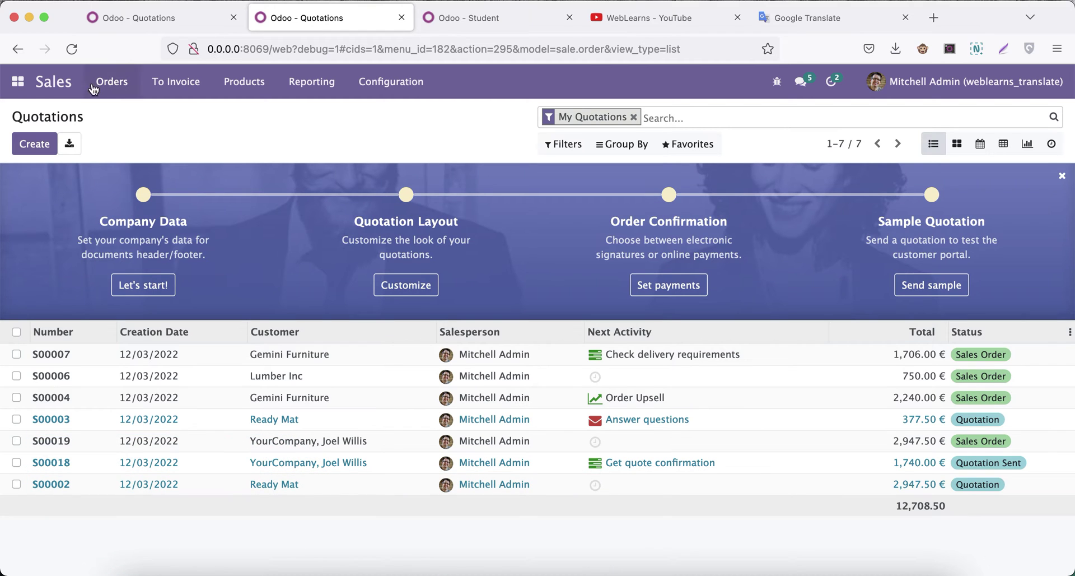
{"action": "left_click", "coordinate": [18, 86]}
{"action": "left_click", "coordinate": [64, 246]}
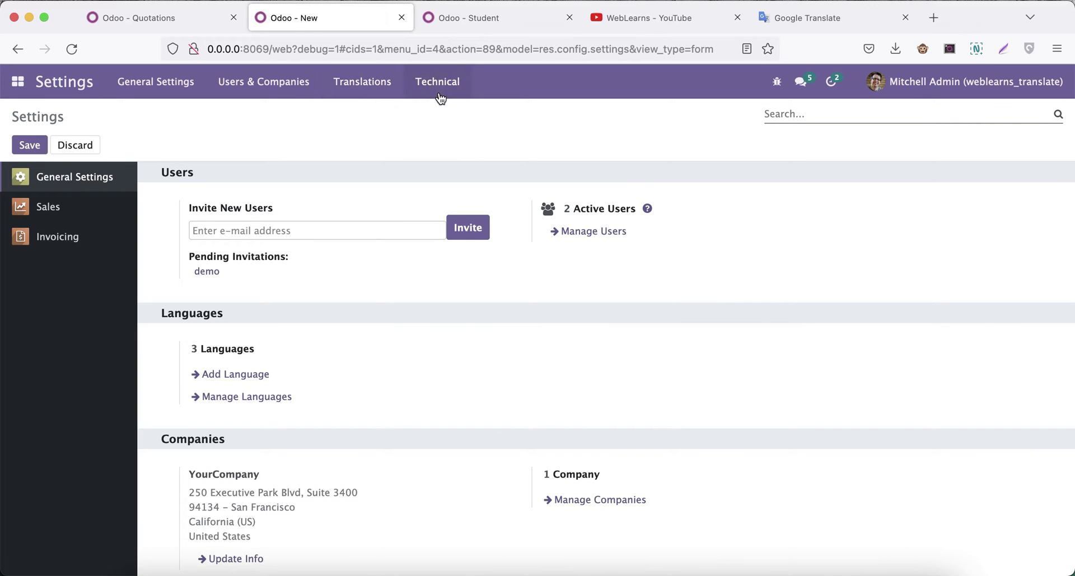
{"action": "left_click", "coordinate": [435, 129]}
{"action": "scroll", "coordinate": [420, 364], "scroll_direction": "down", "scroll_amount": 20}
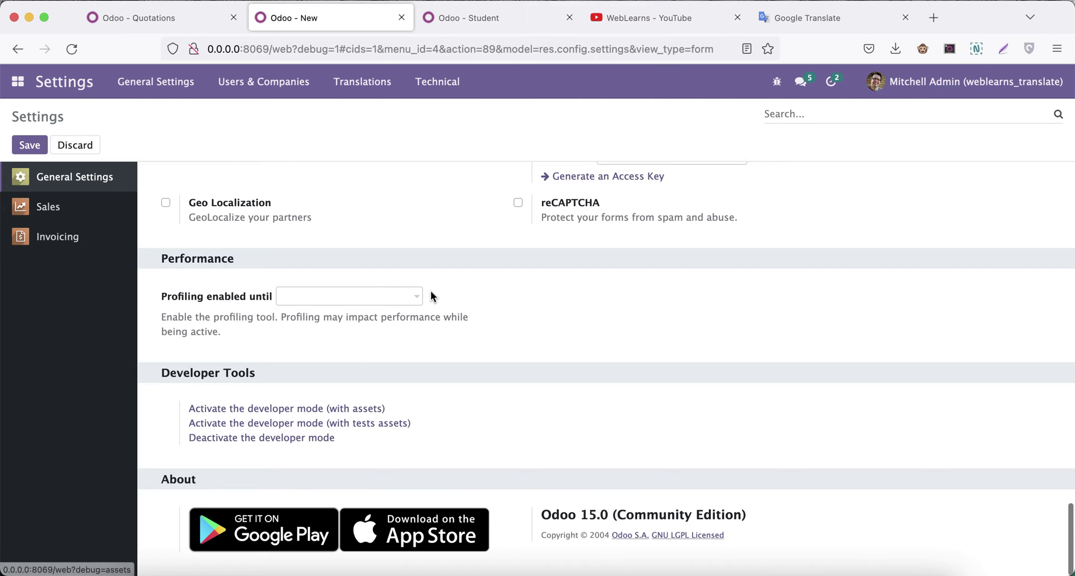
{"action": "scroll", "coordinate": [431, 291], "scroll_direction": "up", "scroll_amount": 20}
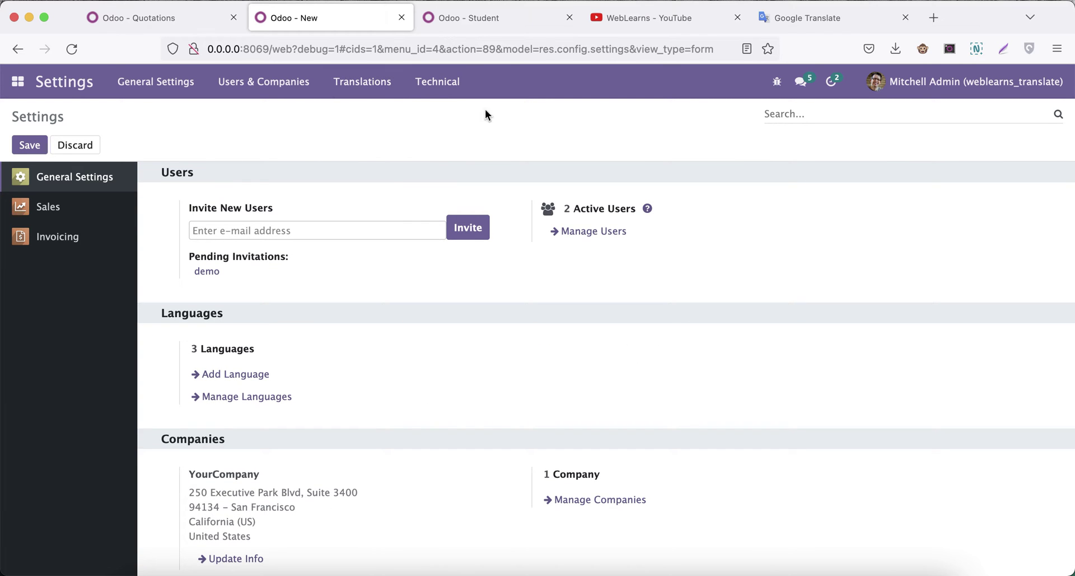
{"action": "left_click", "coordinate": [358, 85]}
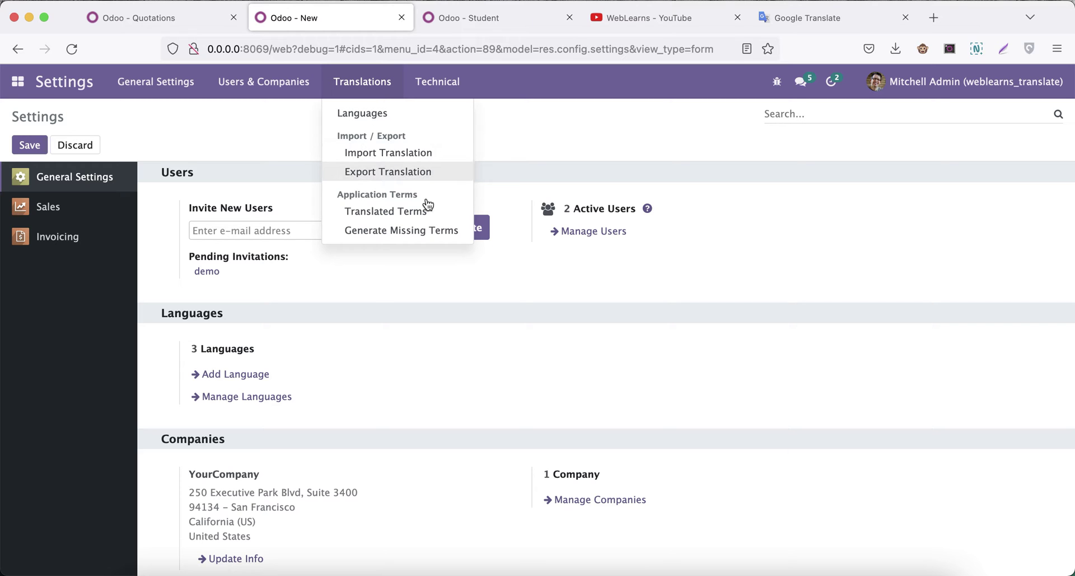
{"action": "left_click", "coordinate": [412, 211]}
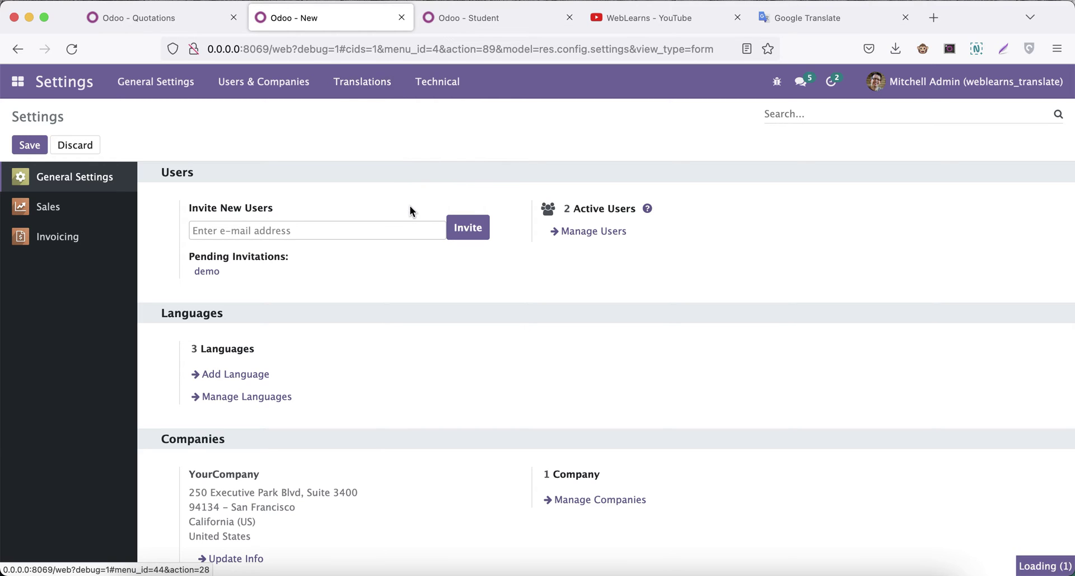
Filter the translated terms with a custom filter where Module contains "school_student"
{"action": "left_click", "coordinate": [567, 156]}
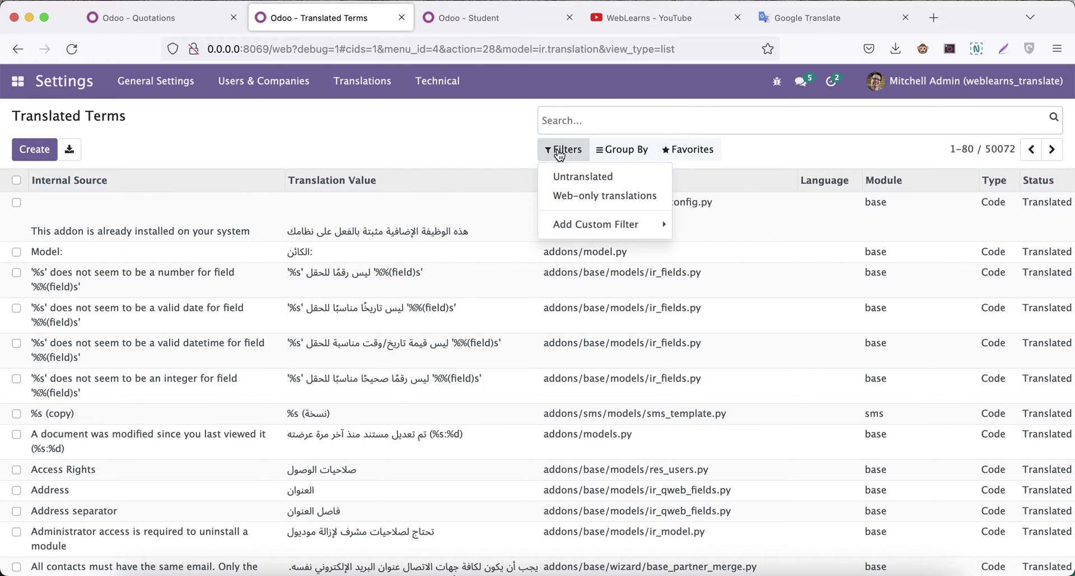
{"action": "left_click", "coordinate": [588, 225]}
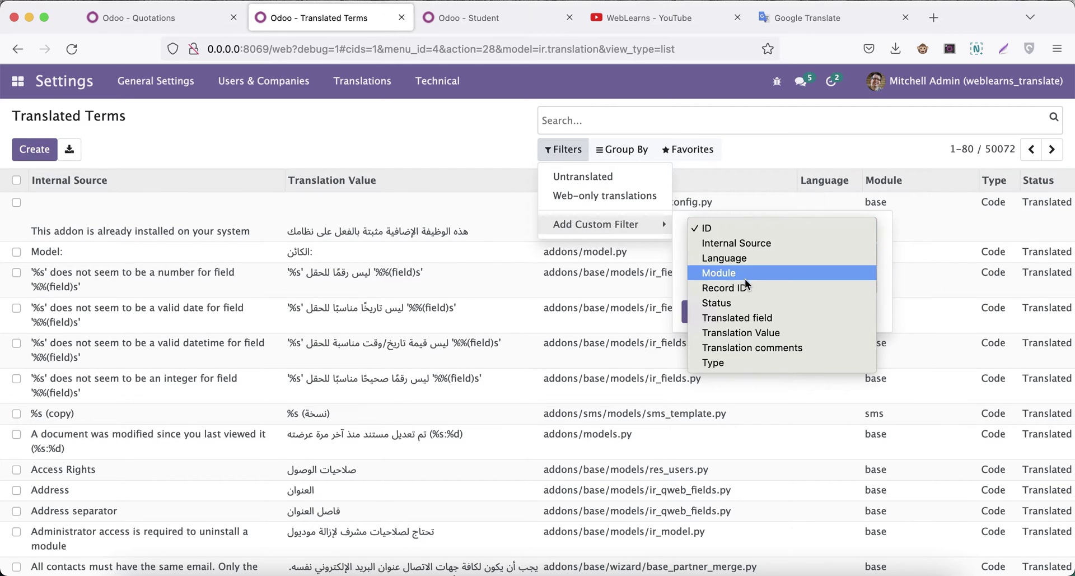
{"action": "left_click", "coordinate": [745, 274]}
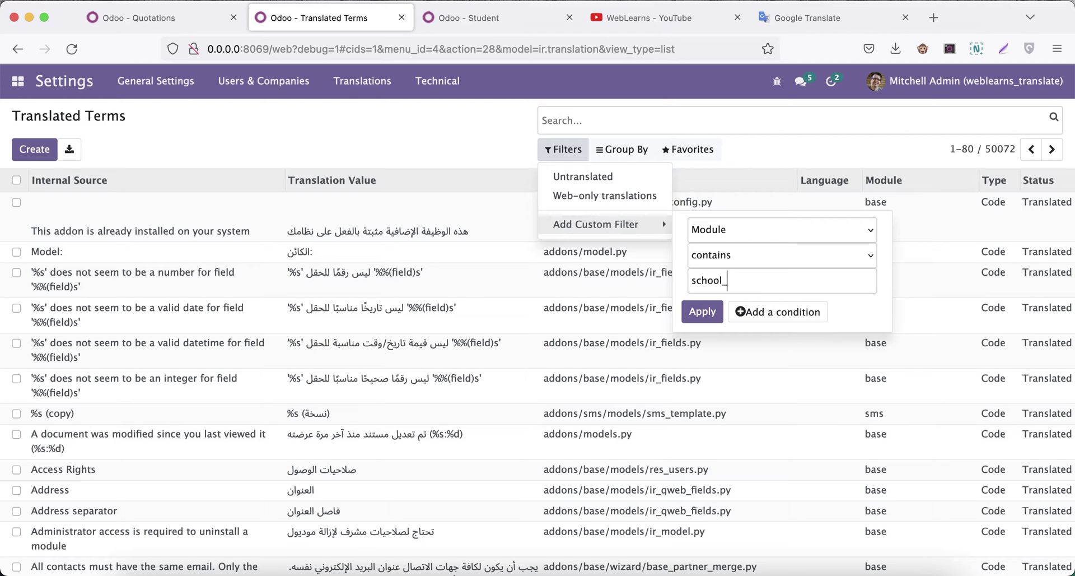
{"action": "left_click", "coordinate": [695, 311]}
{"action": "left_click", "coordinate": [426, 139]}
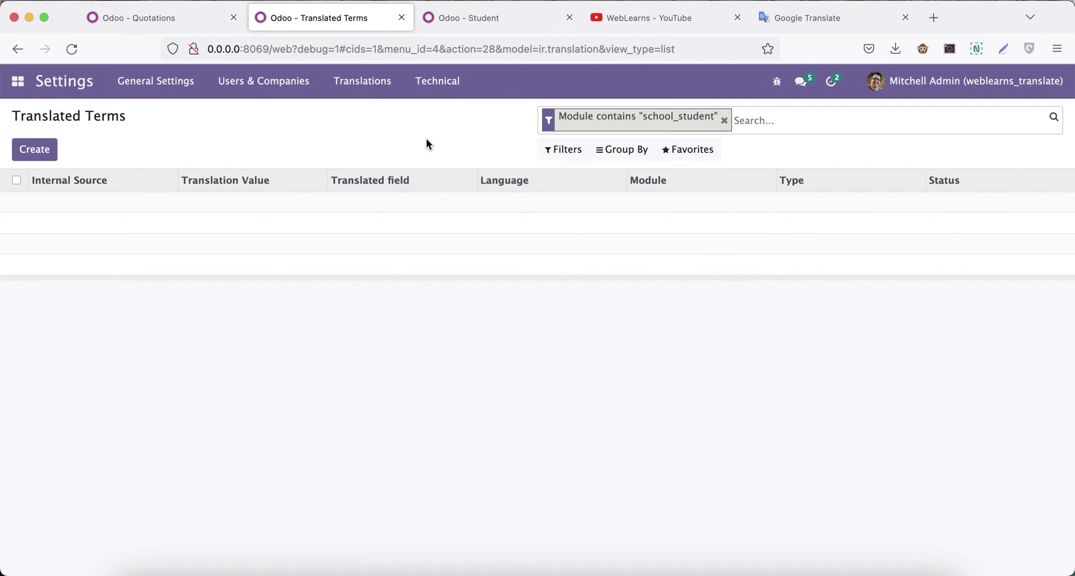
Generate the missing translation terms for the Hindi language
{"action": "left_click", "coordinate": [362, 89]}
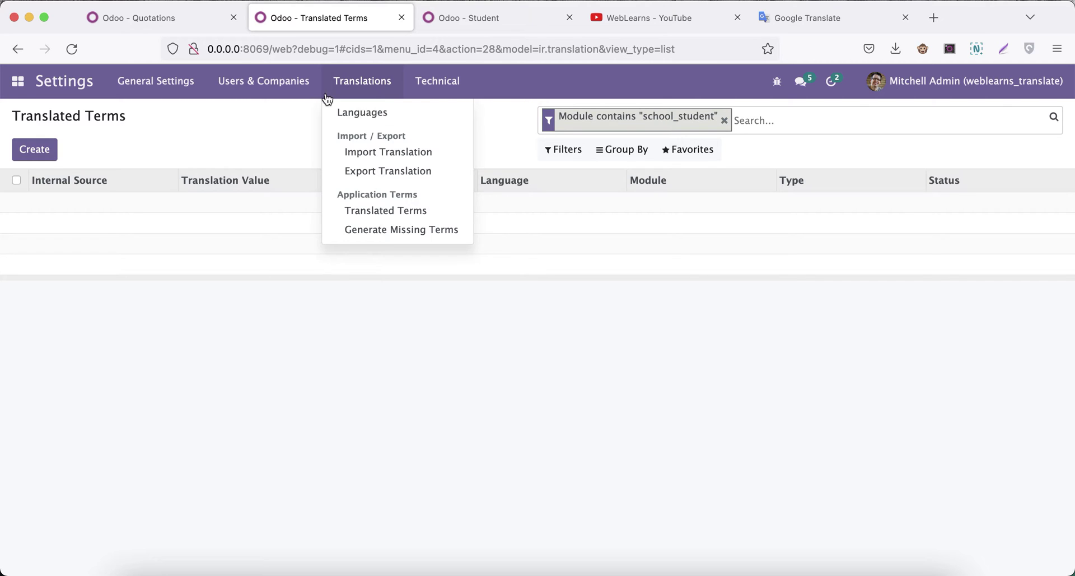
{"action": "left_click", "coordinate": [378, 231]}
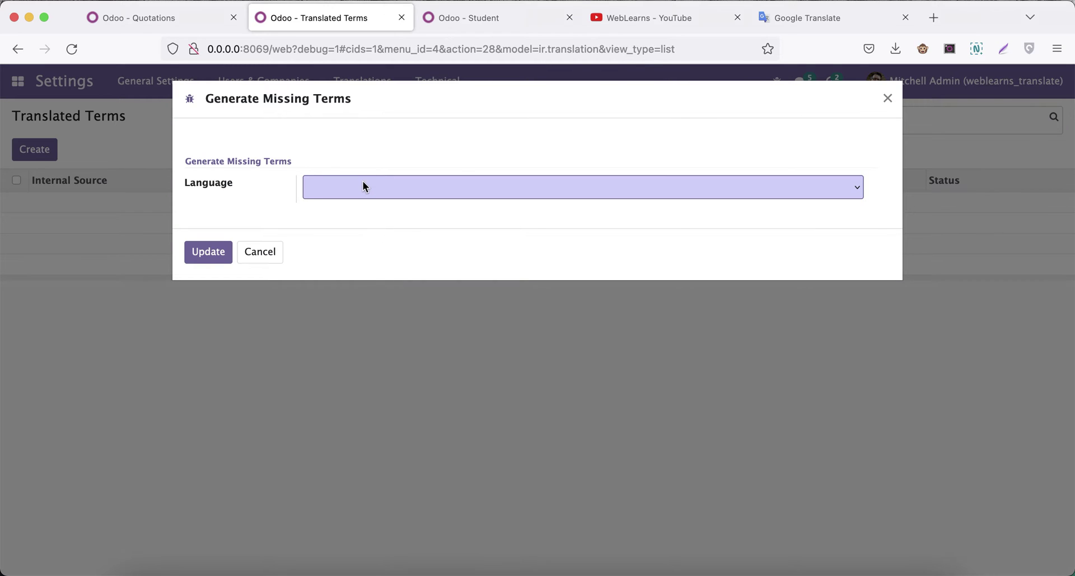
{"action": "left_click", "coordinate": [364, 186]}
{"action": "left_click", "coordinate": [355, 240]}
{"action": "left_click", "coordinate": [213, 258]}
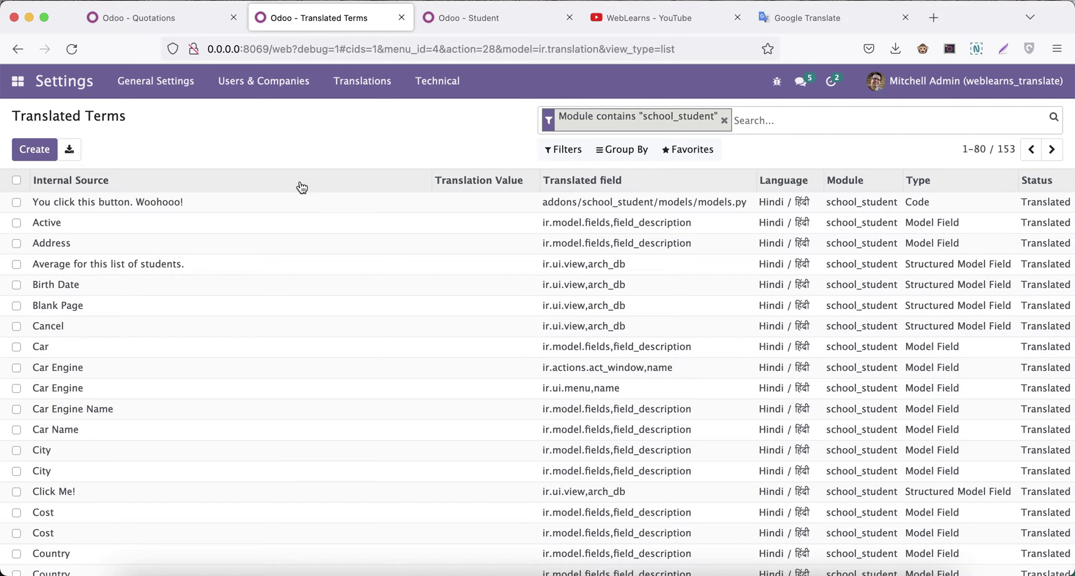
Extend the translated terms list to show records 1-153 on one page and look through the terms
{"action": "scroll", "coordinate": [236, 336], "scroll_direction": "down", "scroll_amount": 10}
{"action": "scroll", "coordinate": [235, 336], "scroll_direction": "up", "scroll_amount": 10}
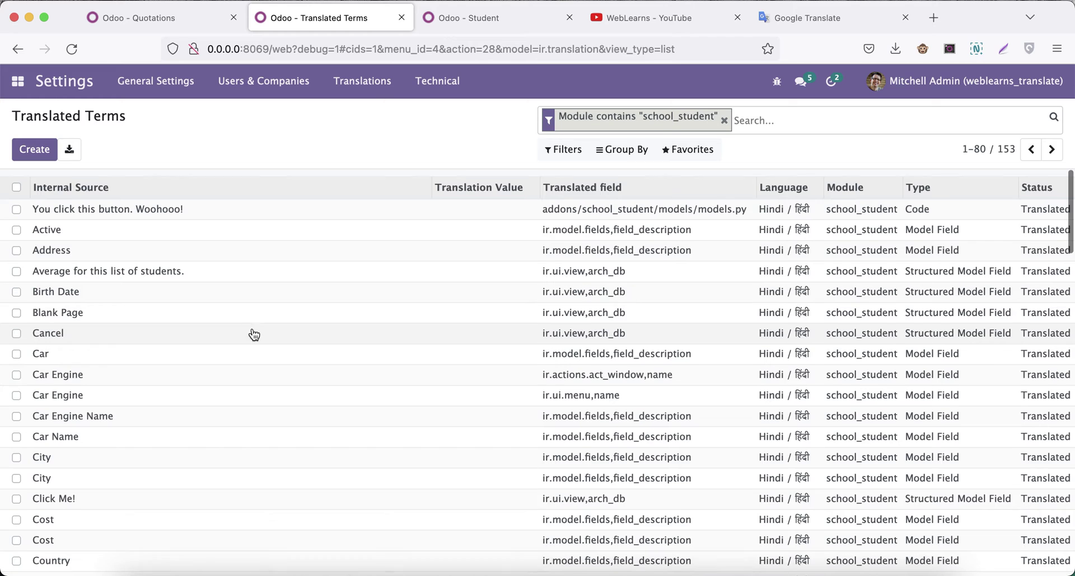
{"action": "left_click", "coordinate": [978, 151]}
{"action": "double_click", "coordinate": [1002, 150]}
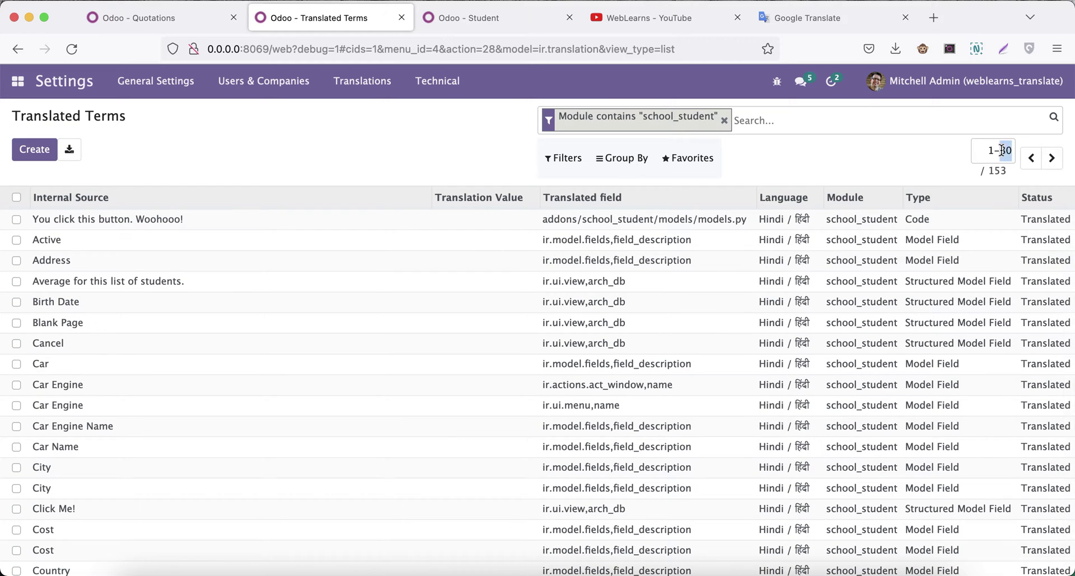
{"action": "type", "text": "153"}
{"action": "key", "text": "Return"}
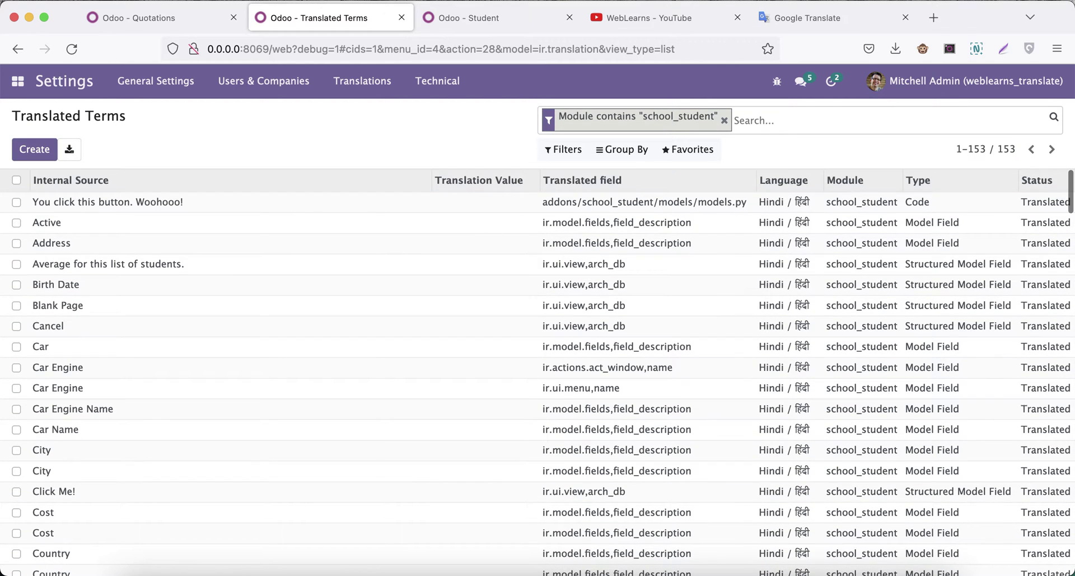
{"action": "scroll", "coordinate": [403, 337], "scroll_direction": "down", "scroll_amount": 20}
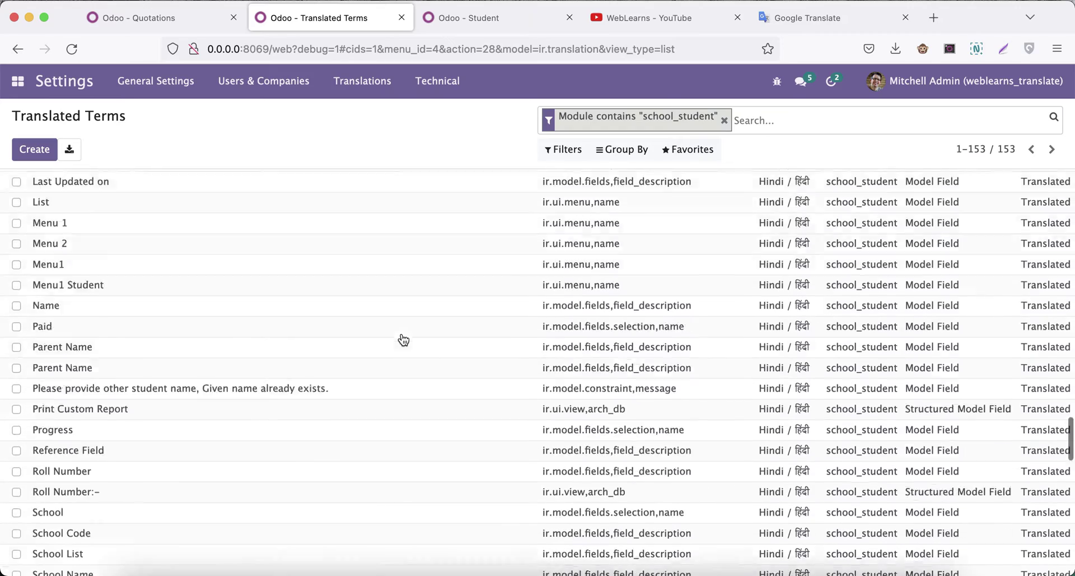
{"action": "scroll", "coordinate": [403, 337], "scroll_direction": "up", "scroll_amount": 20}
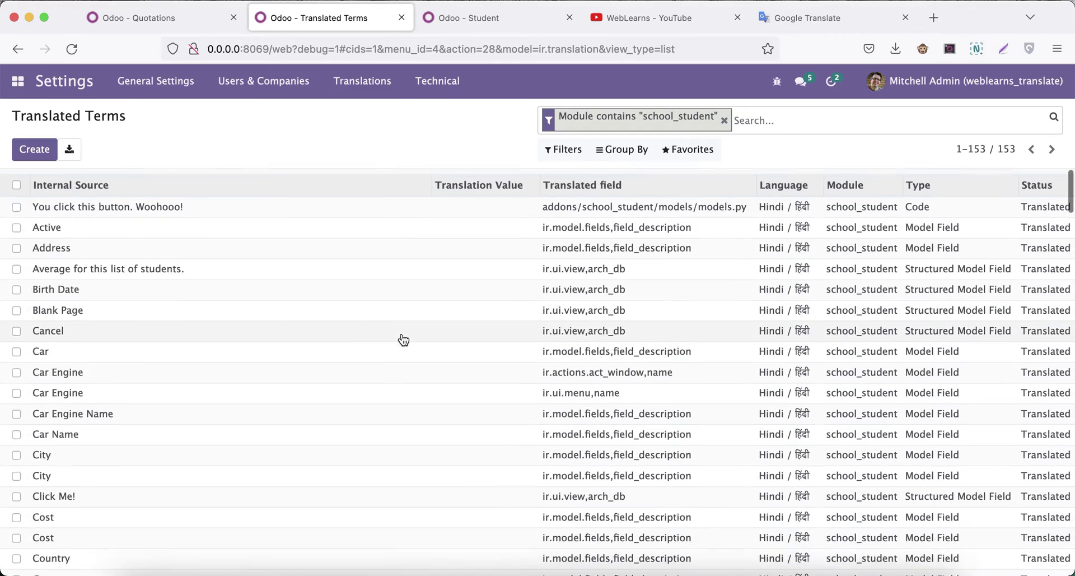
{"action": "scroll", "coordinate": [77, 486], "scroll_direction": "down", "scroll_amount": 18}
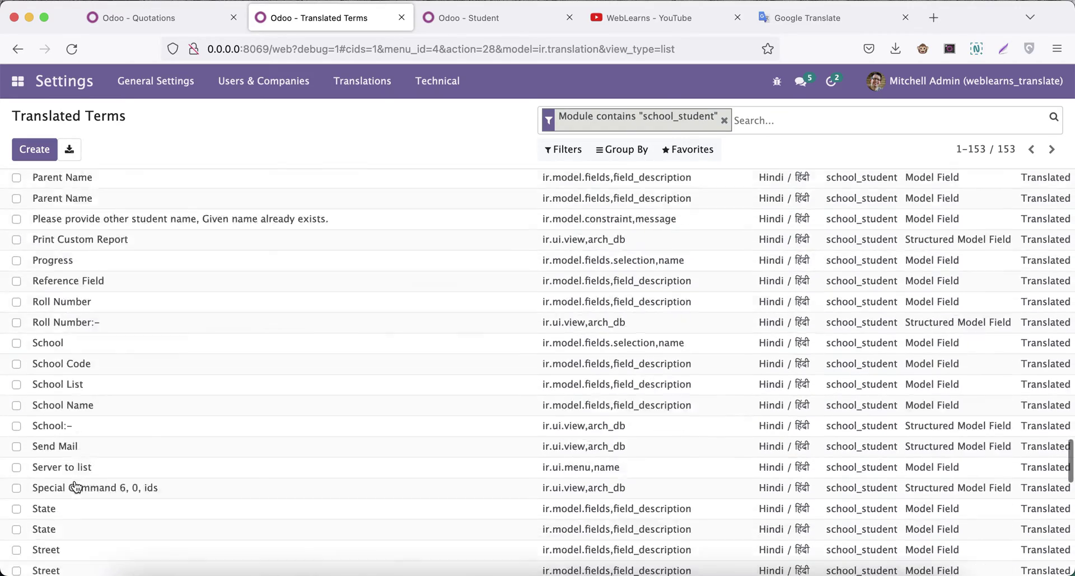
{"action": "scroll", "coordinate": [77, 487], "scroll_direction": "down", "scroll_amount": 5}
{"action": "scroll", "coordinate": [75, 488], "scroll_direction": "up", "scroll_amount": 20}
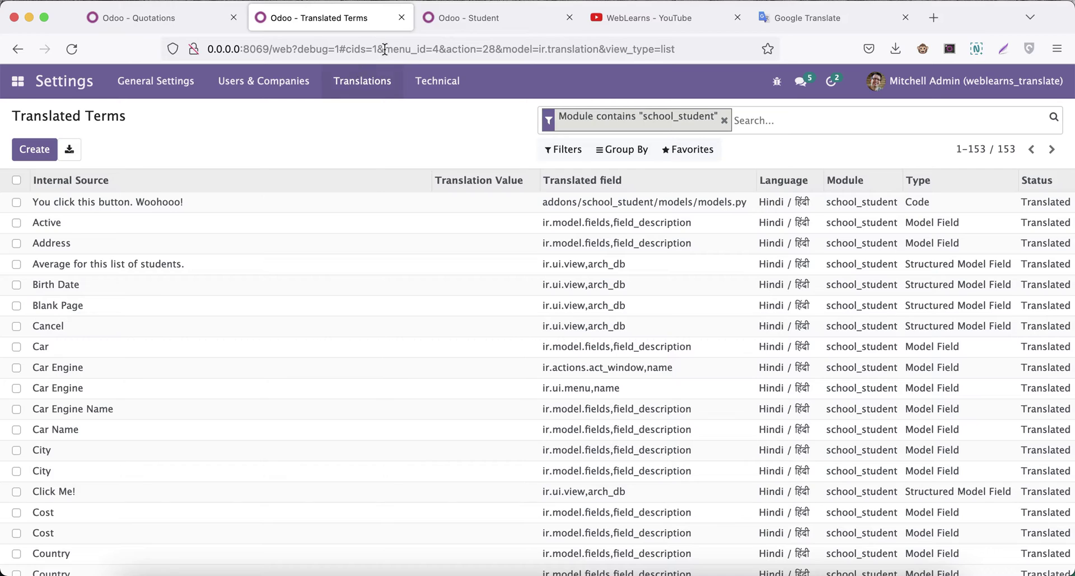
Close the Quotations browser tab and switch to the student list
{"action": "left_click", "coordinate": [458, 18]}
{"action": "left_click", "coordinate": [177, 14]}
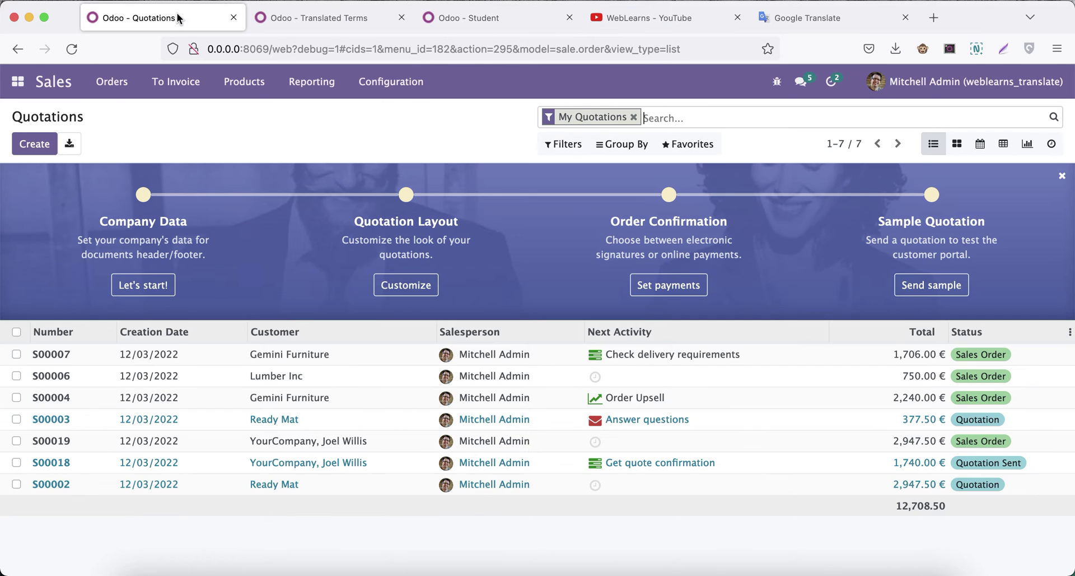
{"action": "left_click", "coordinate": [234, 18]}
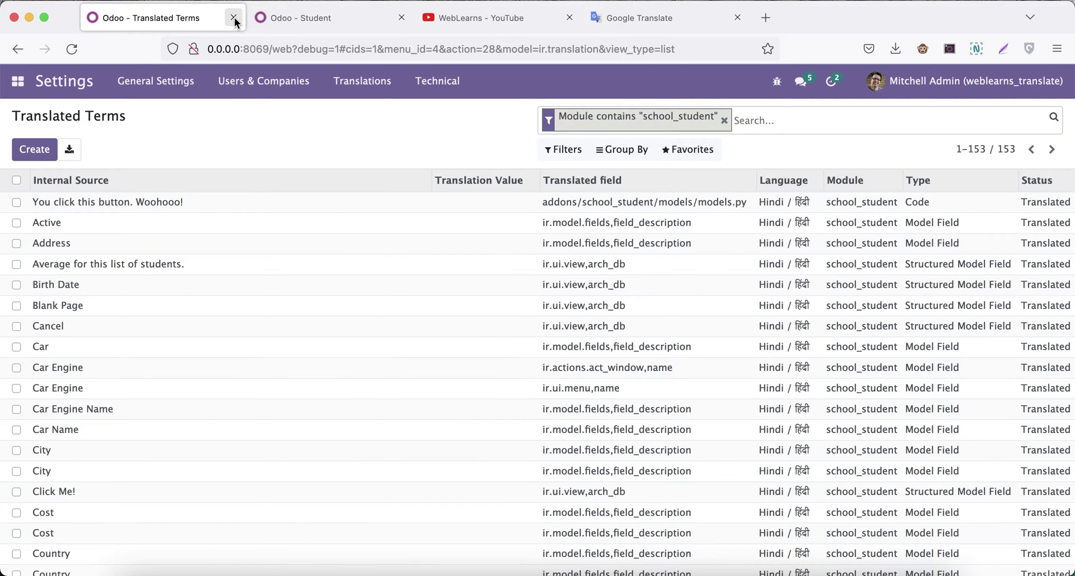
{"action": "left_click", "coordinate": [307, 24]}
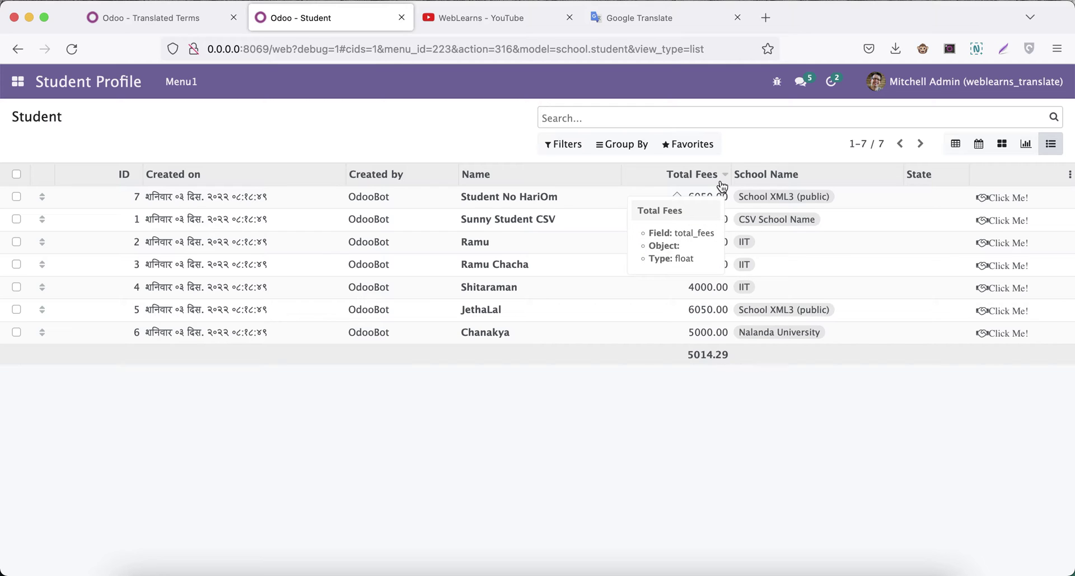
Switch to Google Translate, translate "id" from English to Hindi and copy the translation
{"action": "left_click", "coordinate": [642, 17]}
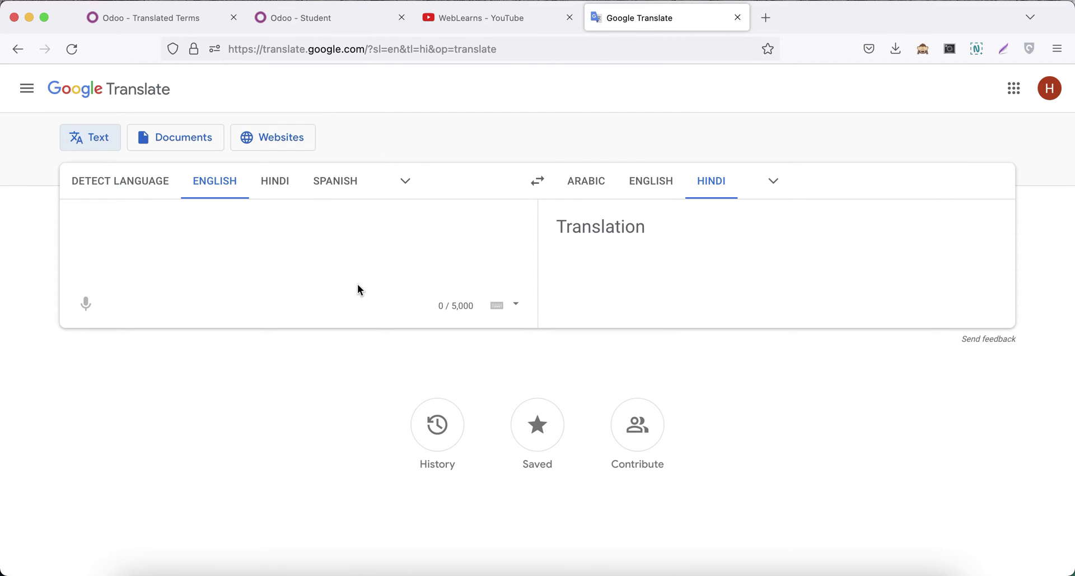
{"action": "left_click", "coordinate": [315, 229]}
{"action": "type", "text": "id"}
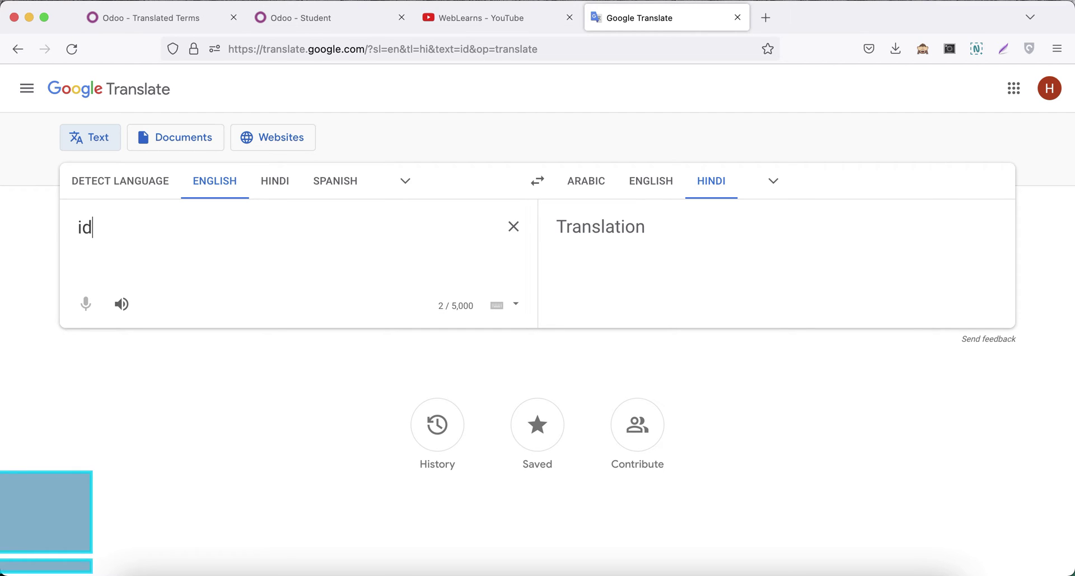
{"action": "left_click", "coordinate": [644, 251]}
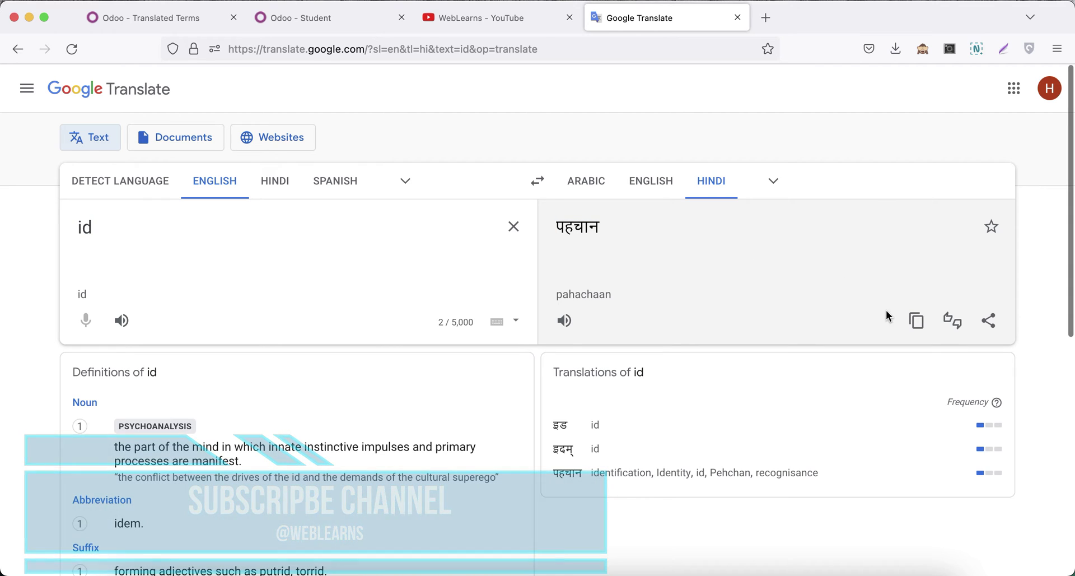
{"action": "left_click", "coordinate": [916, 320]}
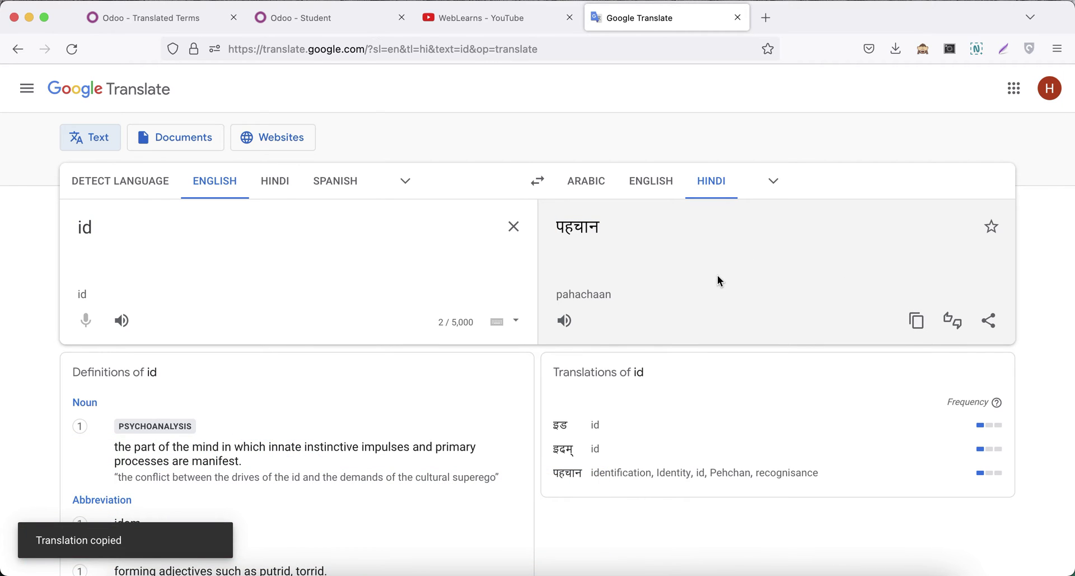
Switch back to Odoo's Translated Terms page and find "id" on it
{"action": "left_click", "coordinate": [330, 24]}
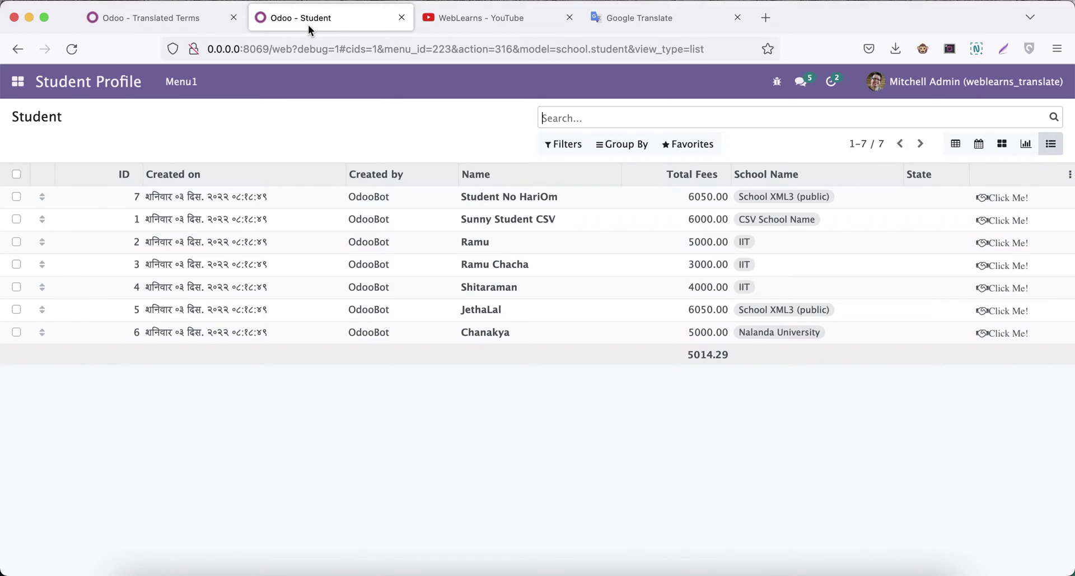
{"action": "left_click", "coordinate": [174, 28]}
{"action": "key", "text": "super+f"}
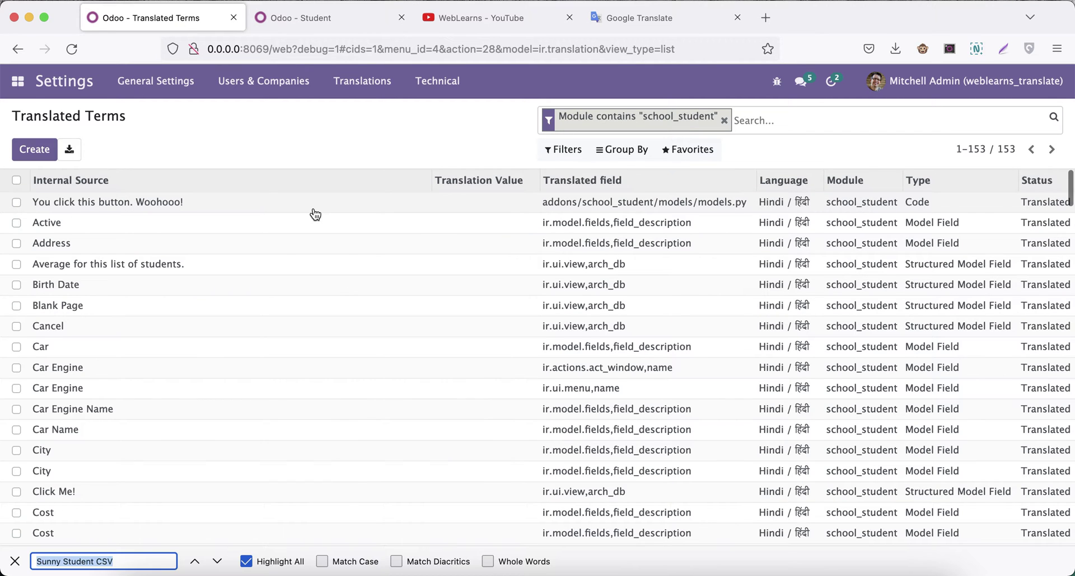
{"action": "type", "text": "id"}
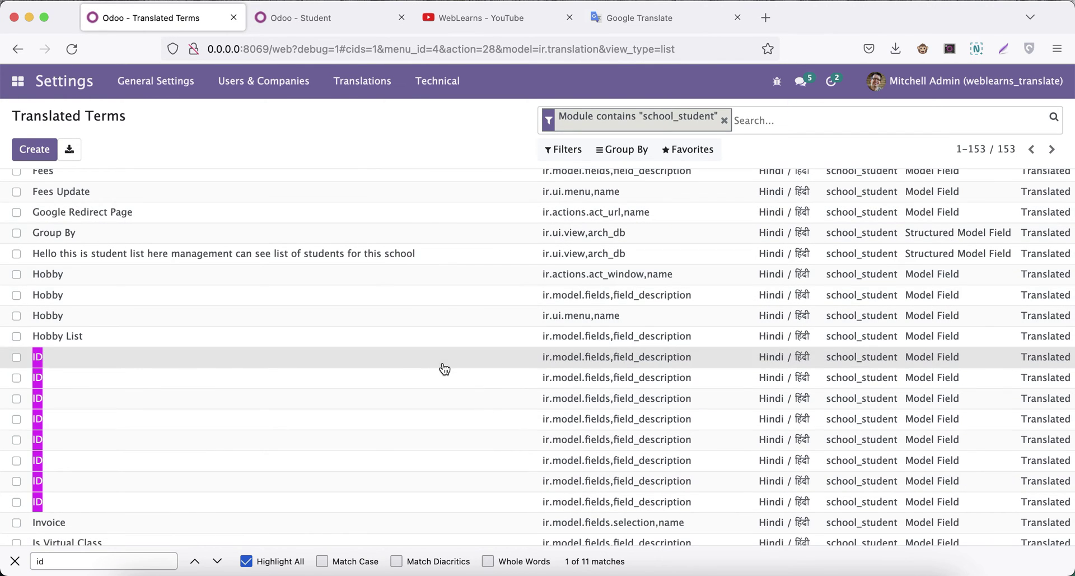
Enter पहचान as the translation value of all eight ID terms and save the changes
{"action": "left_click", "coordinate": [443, 363]}
{"action": "key", "text": "super+v"}
{"action": "left_click", "coordinate": [443, 385]}
{"action": "key", "text": "super+v"}
{"action": "left_click", "coordinate": [451, 407]}
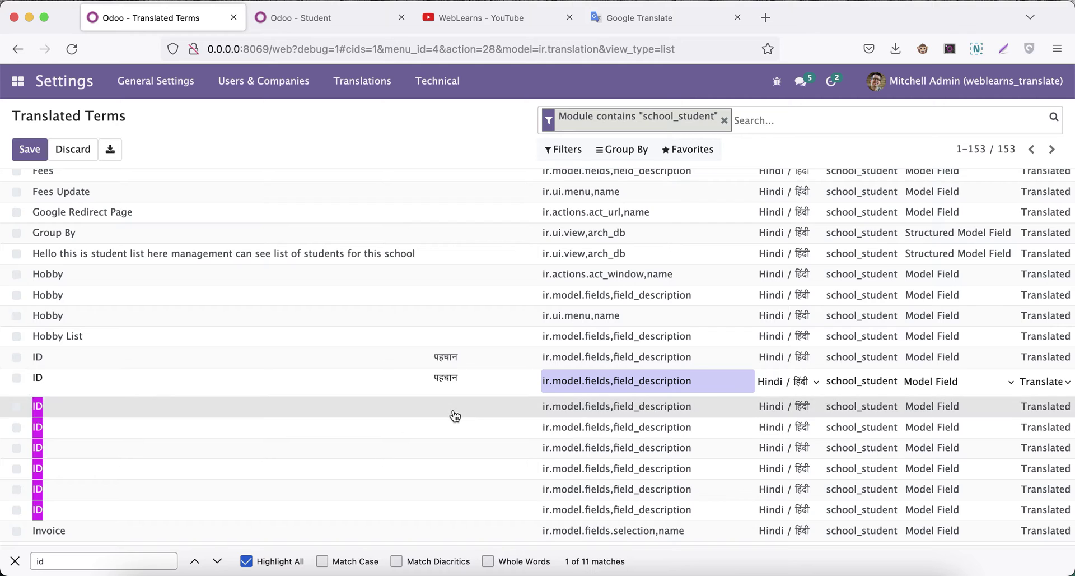
{"action": "key", "text": "super+v"}
{"action": "left_click", "coordinate": [456, 432]}
{"action": "key", "text": "super+v"}
{"action": "left_click", "coordinate": [457, 451]}
{"action": "key", "text": "super+v"}
{"action": "left_click", "coordinate": [458, 476]}
{"action": "key", "text": "super+v"}
{"action": "left_click", "coordinate": [456, 497]}
{"action": "key", "text": "super+v"}
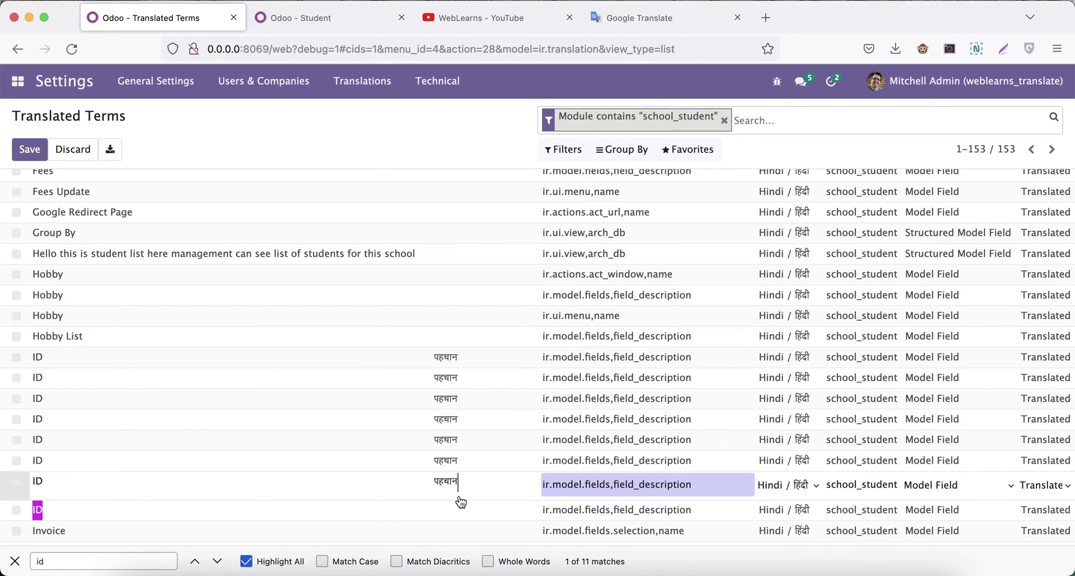
{"action": "left_click", "coordinate": [458, 516]}
{"action": "key", "text": "super+v"}
{"action": "scroll", "coordinate": [456, 511], "scroll_direction": "down", "scroll_amount": 1}
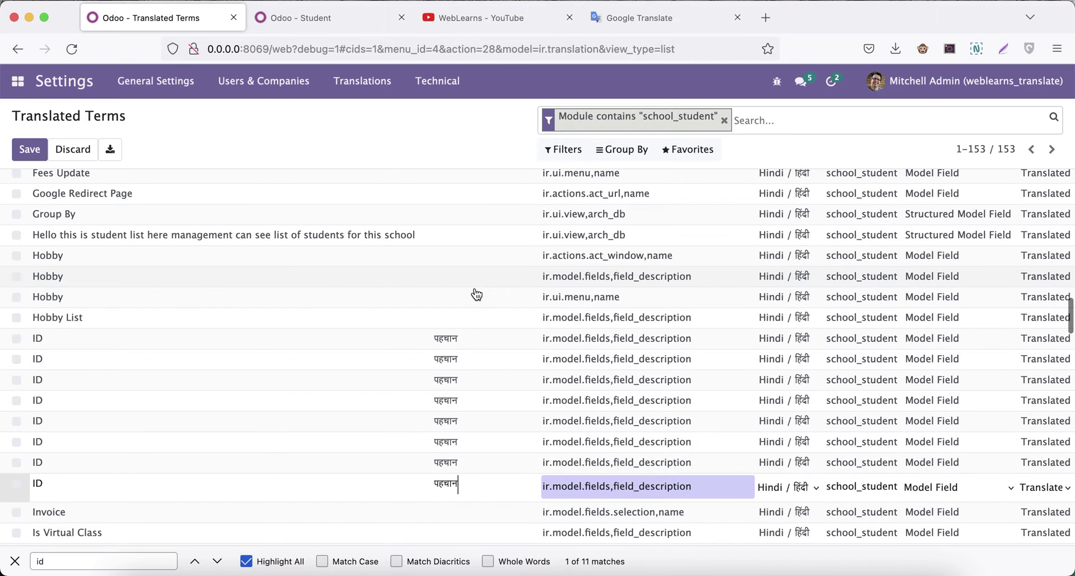
{"action": "scroll", "coordinate": [463, 364], "scroll_direction": "up", "scroll_amount": 10}
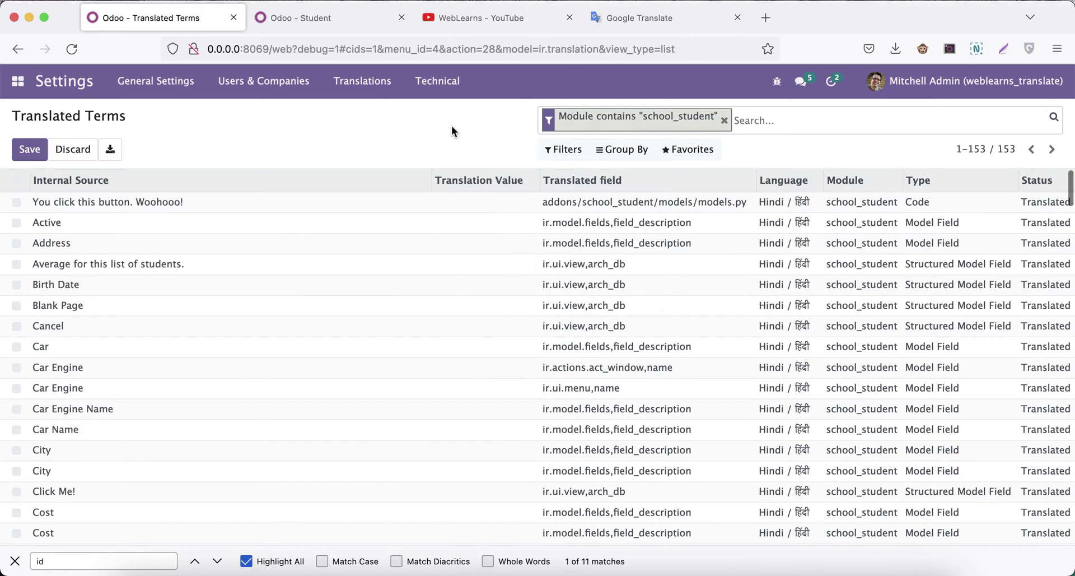
{"action": "left_click", "coordinate": [30, 150]}
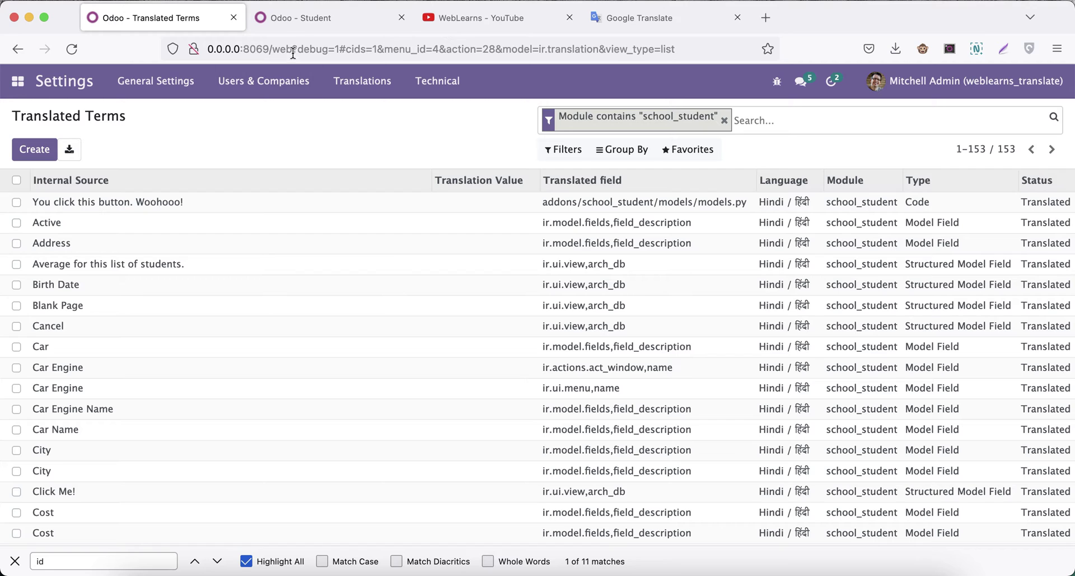
Reload the student list to check the ID column heading, and return to the Translated Terms page
{"action": "left_click", "coordinate": [294, 17]}
{"action": "left_click", "coordinate": [67, 51]}
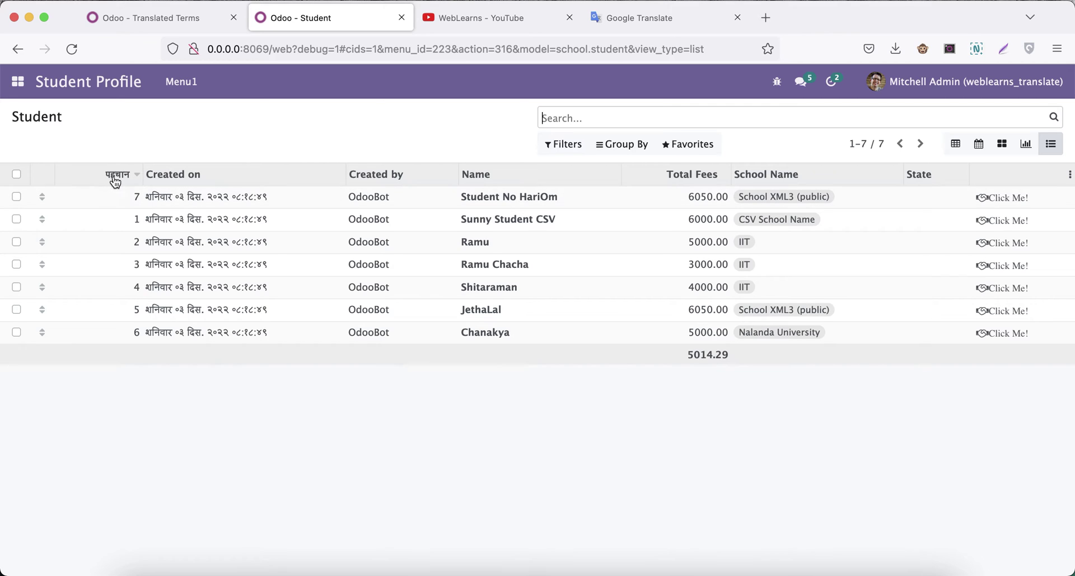
{"action": "mouse_move", "coordinate": [117, 186]}
{"action": "left_click", "coordinate": [158, 20]}
{"action": "left_click", "coordinate": [263, 17]}
{"action": "left_click", "coordinate": [175, 22]}
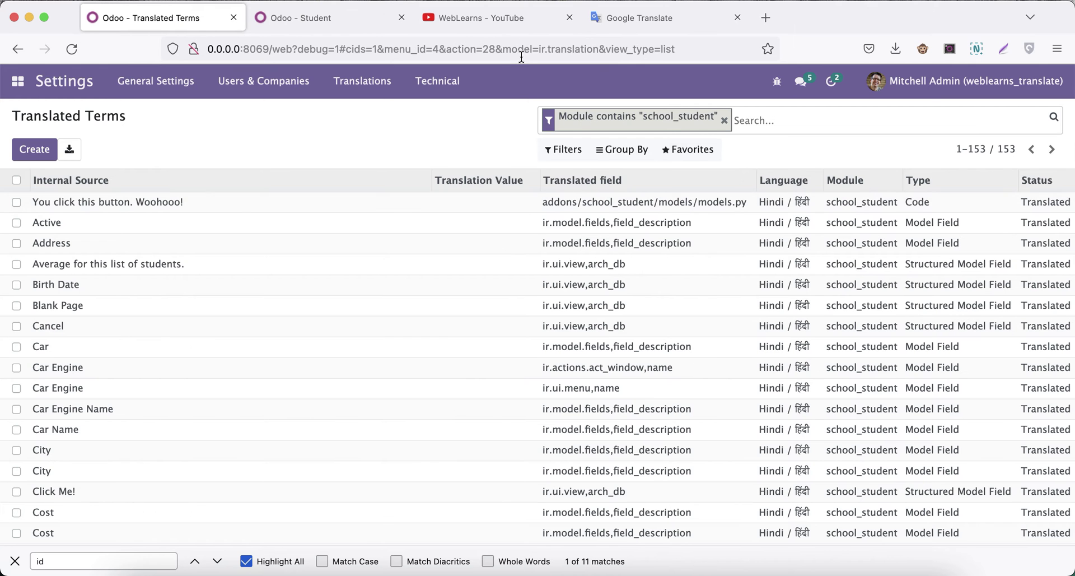
Switch to Google Translate, translate "created on" from English to Hindi and copy the result
{"action": "left_click", "coordinate": [613, 22]}
{"action": "key", "text": "super+a"}
{"action": "type", "text": "cr"}
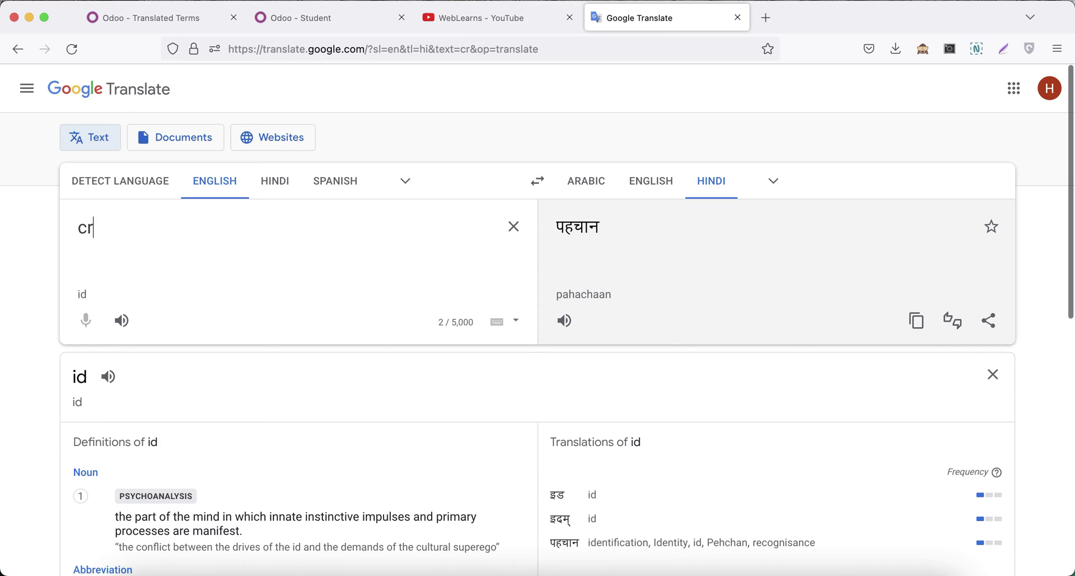
{"action": "type", "text": "eated on"}
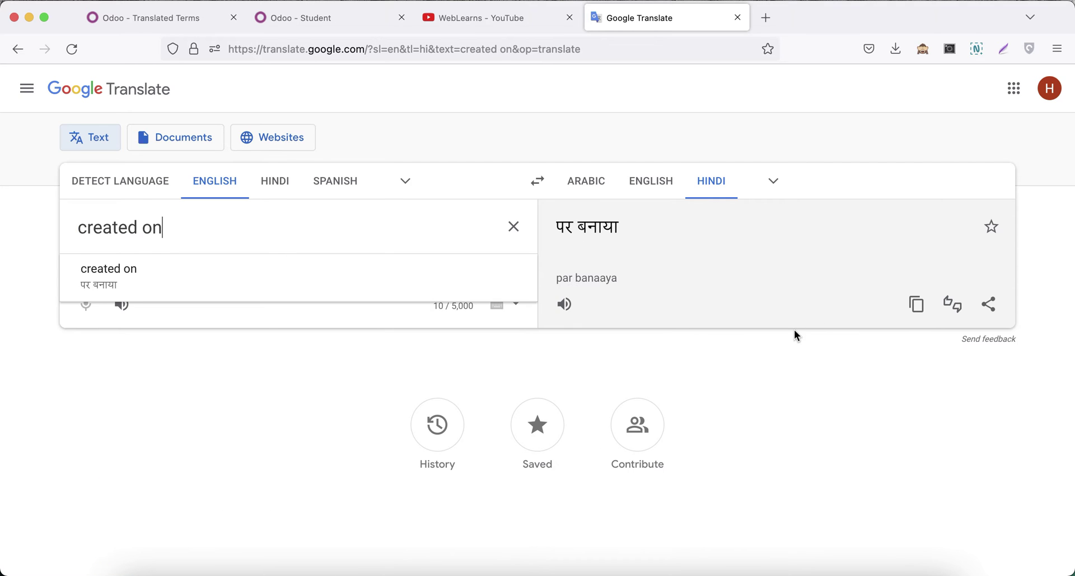
{"action": "left_click", "coordinate": [917, 304]}
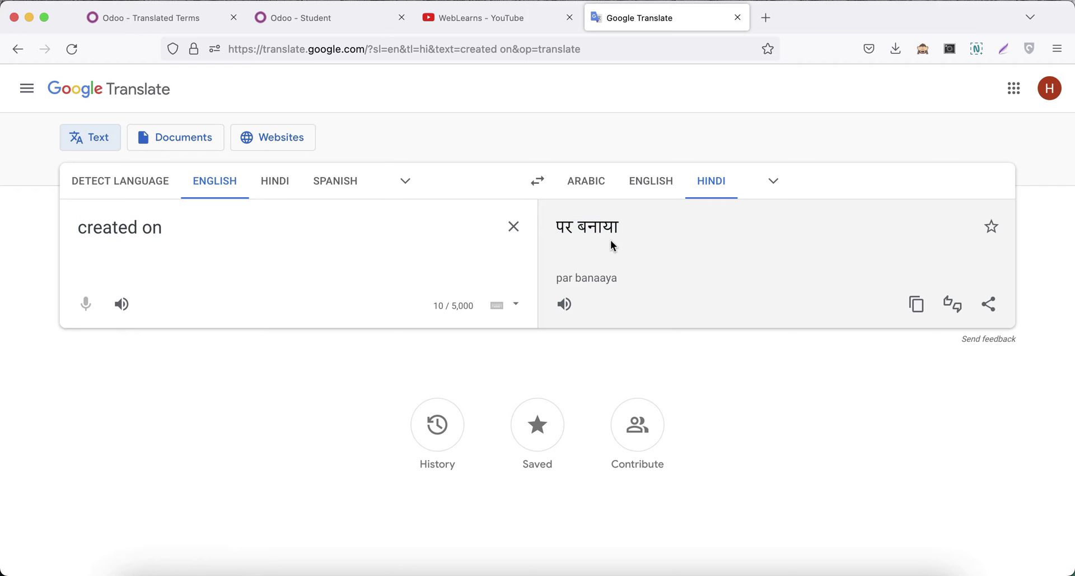
Return to Odoo's Translated Terms page and find "created on" in the list
{"action": "left_click", "coordinate": [152, 17]}
{"action": "key", "text": "ctrl+f"}
{"action": "type", "text": "created on"}
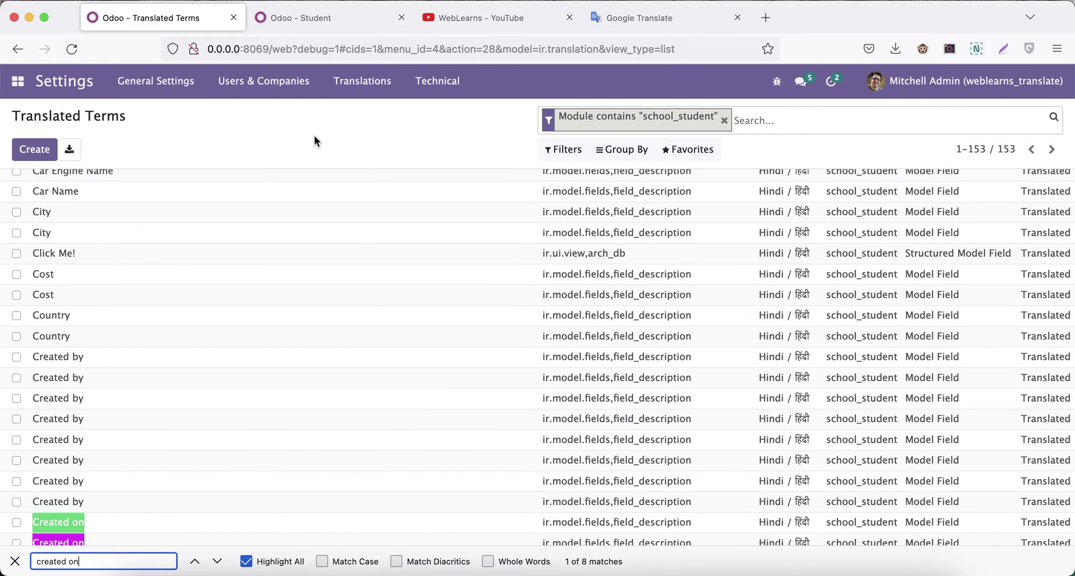
Enter पर बनाया as the translation value of all eight Created on terms and save the changes
{"action": "scroll", "coordinate": [433, 309], "scroll_direction": "down", "scroll_amount": 5}
{"action": "scroll", "coordinate": [432, 310], "scroll_direction": "up", "scroll_amount": 1}
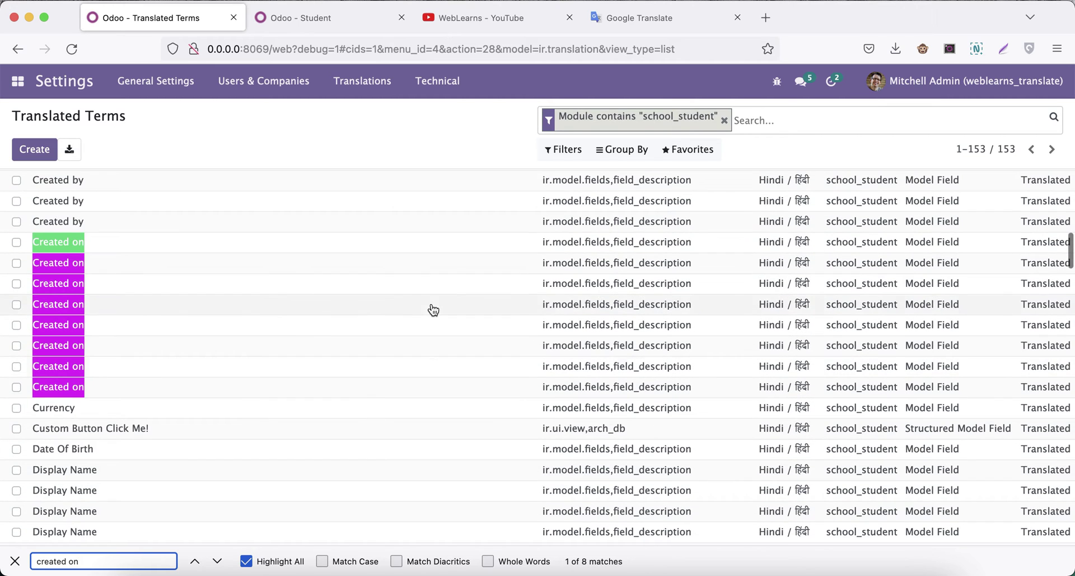
{"action": "left_click", "coordinate": [456, 241]}
{"action": "key", "text": "super+v"}
{"action": "left_click", "coordinate": [456, 271]}
{"action": "key", "text": "super+v"}
{"action": "left_click", "coordinate": [457, 291]}
{"action": "key", "text": "super+v"}
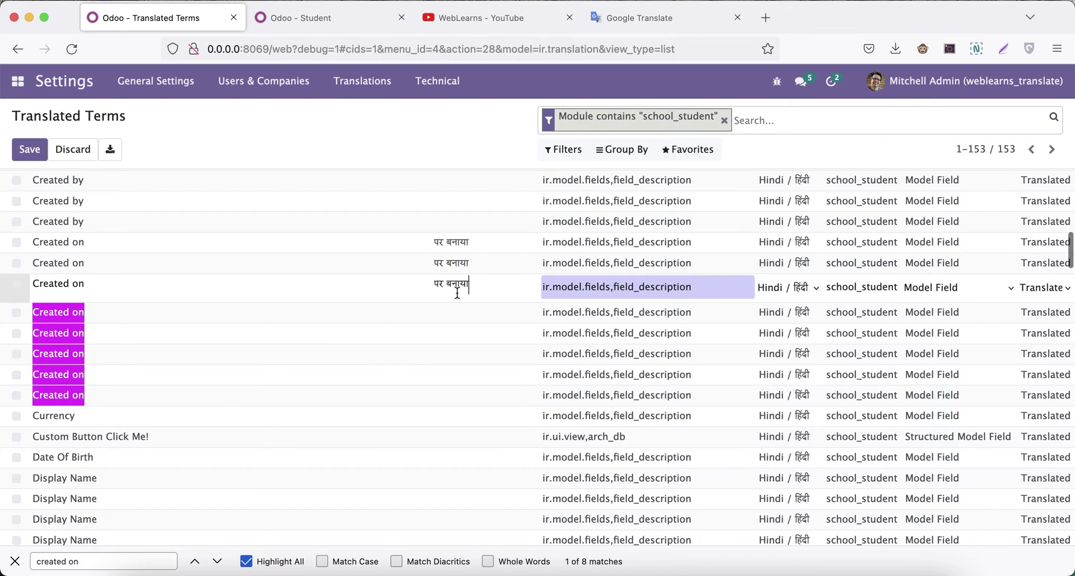
{"action": "left_click", "coordinate": [458, 320]}
{"action": "key", "text": "super+v"}
{"action": "left_click", "coordinate": [456, 334]}
{"action": "key", "text": "super+v"}
{"action": "left_click", "coordinate": [459, 354]}
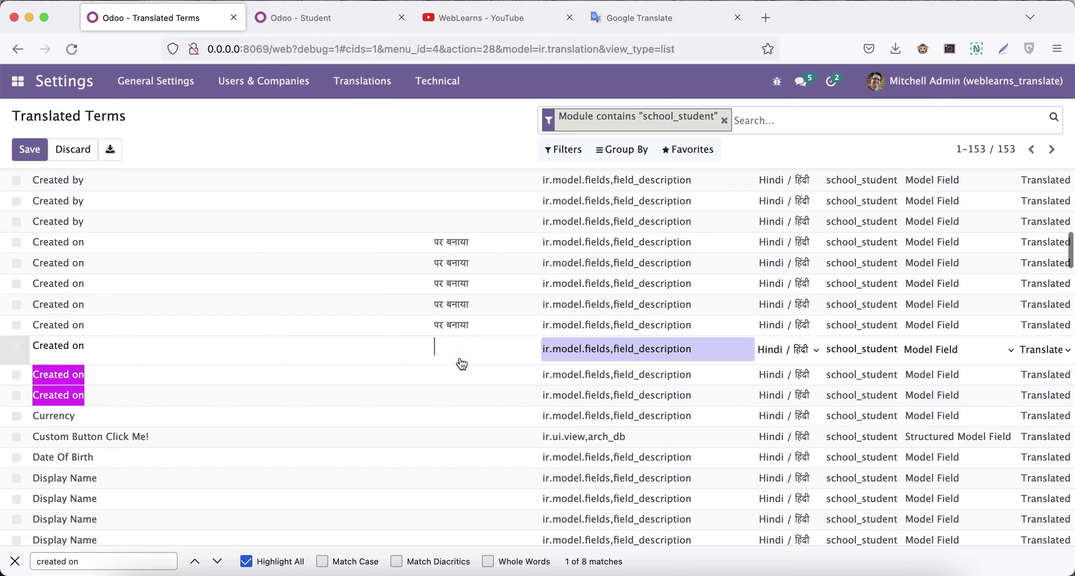
{"action": "key", "text": "super+v"}
{"action": "left_click", "coordinate": [462, 386]}
{"action": "key", "text": "super+v"}
{"action": "left_click", "coordinate": [463, 396]}
{"action": "key", "text": "super+v"}
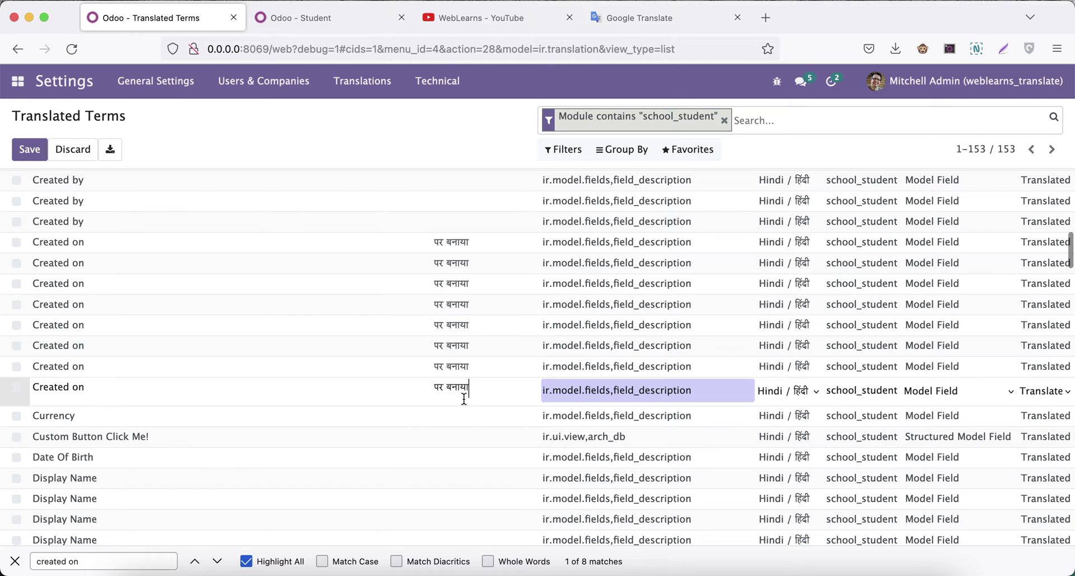
{"action": "left_click", "coordinate": [413, 139]}
Switch to Google Translate, translate "created by" from English to Hindi, and copy the result back to Odoo's Translated Terms page
{"action": "left_click", "coordinate": [673, 25]}
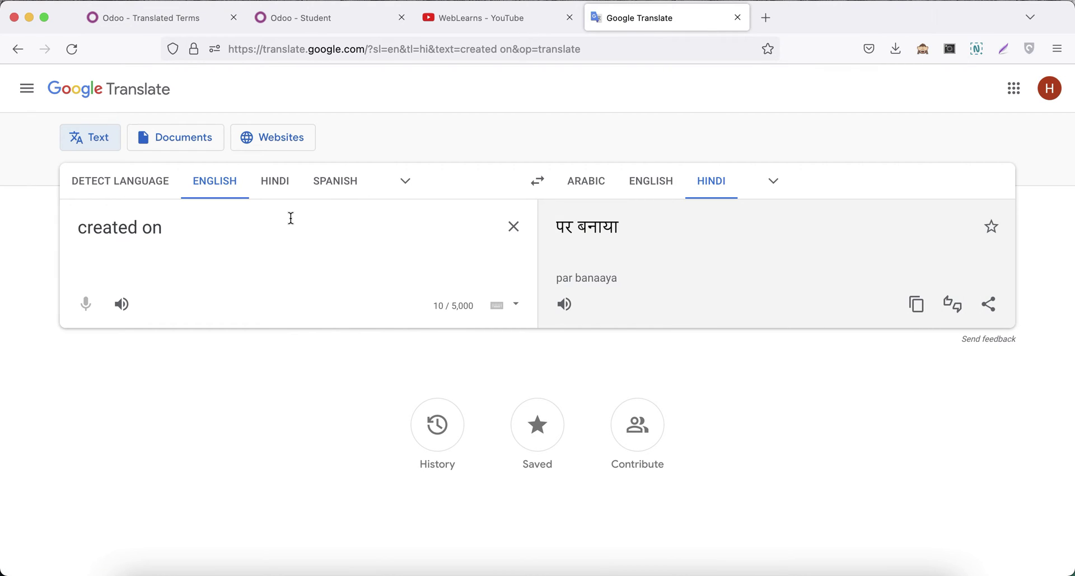
{"action": "key", "text": "BackSpace"}
{"action": "type", "text": "by"}
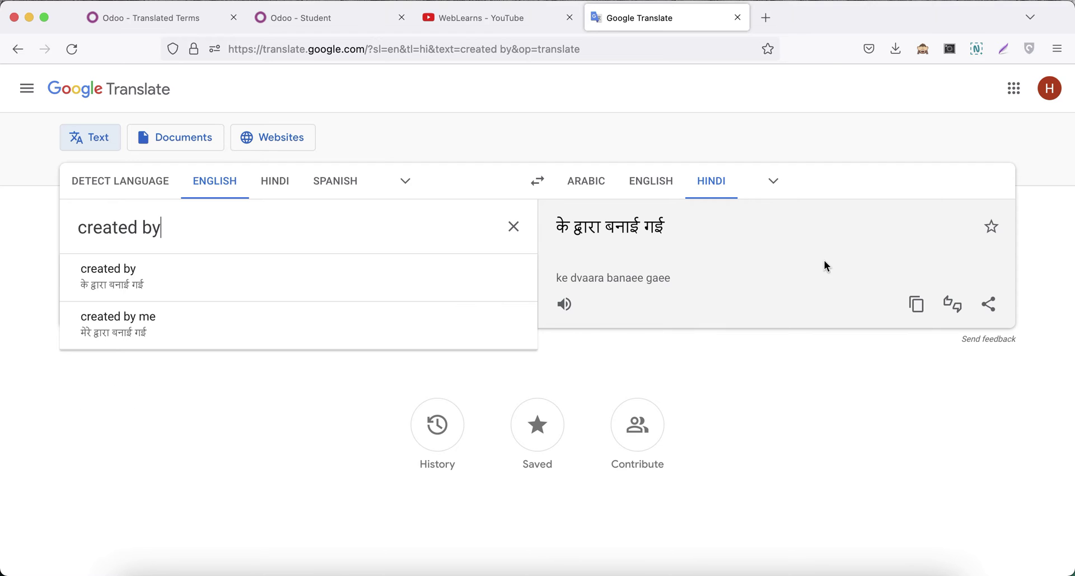
{"action": "left_click", "coordinate": [910, 315]}
{"action": "left_click", "coordinate": [192, 19]}
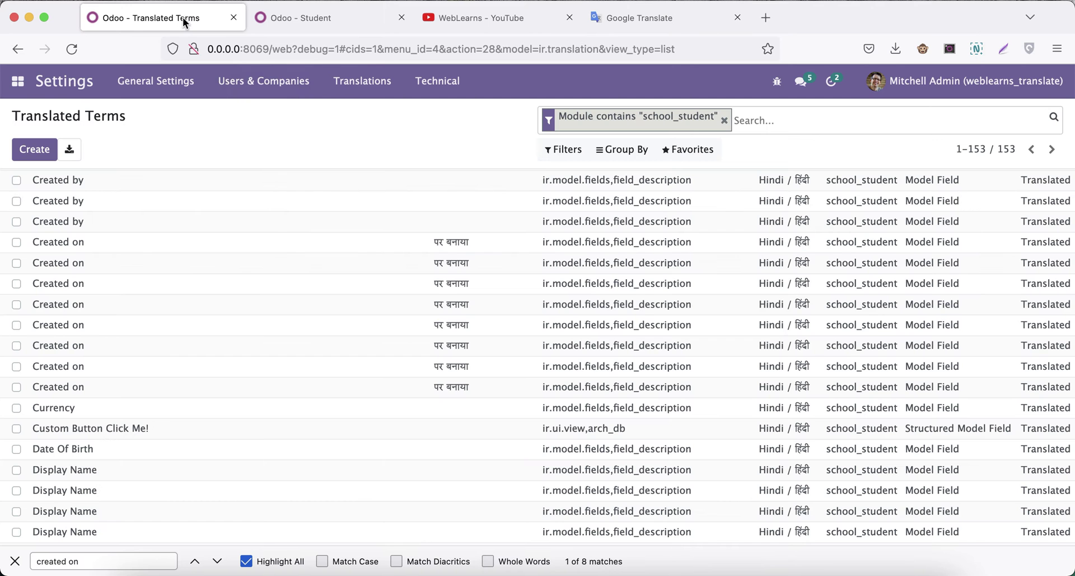
Enter के द्वारा बनाई गई as the translation value of all eight Created by terms and save the changes
{"action": "scroll", "coordinate": [274, 222], "scroll_direction": "up", "scroll_amount": 3}
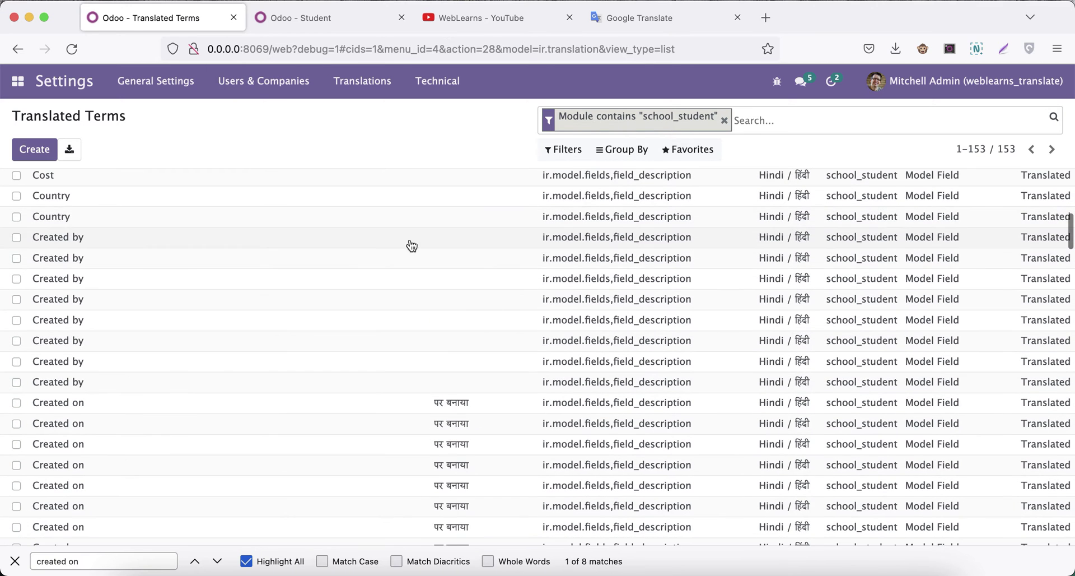
{"action": "left_click", "coordinate": [414, 239]}
{"action": "key", "text": "ctrl+v"}
{"action": "key", "text": "ctrl+z"}
{"action": "left_click", "coordinate": [431, 250]}
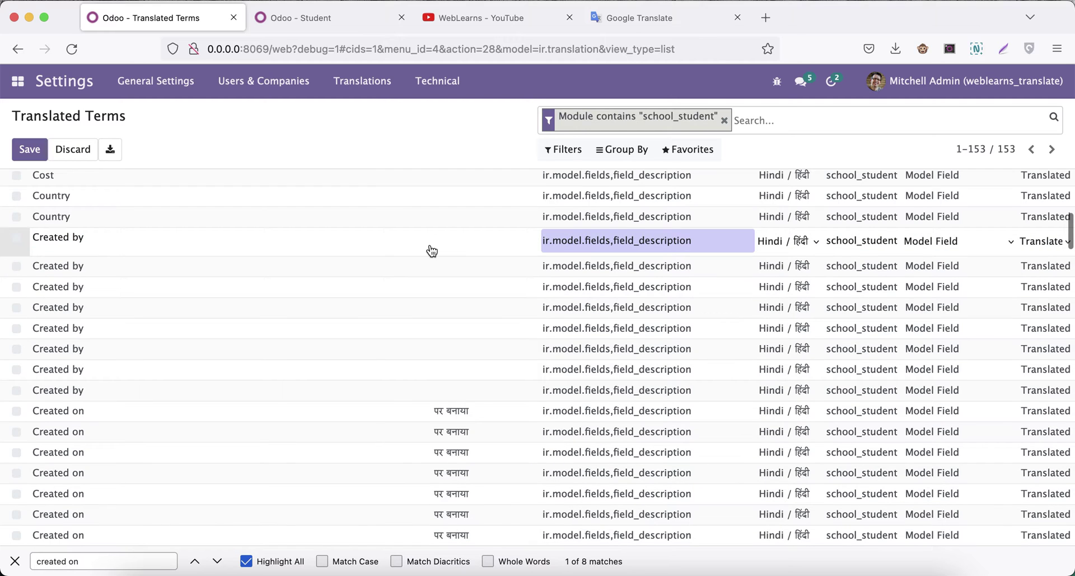
{"action": "key", "text": "ctrl+v"}
{"action": "left_click", "coordinate": [456, 265]}
{"action": "key", "text": "ctrl+v"}
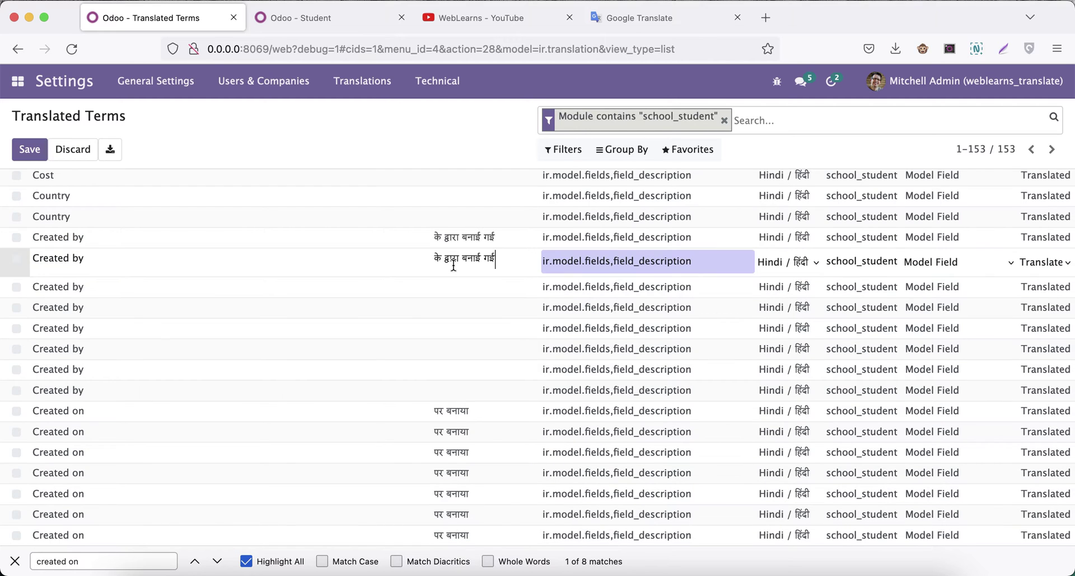
{"action": "left_click", "coordinate": [456, 286]}
{"action": "key", "text": "ctrl+v"}
{"action": "left_click", "coordinate": [465, 315]}
{"action": "key", "text": "ctrl+v"}
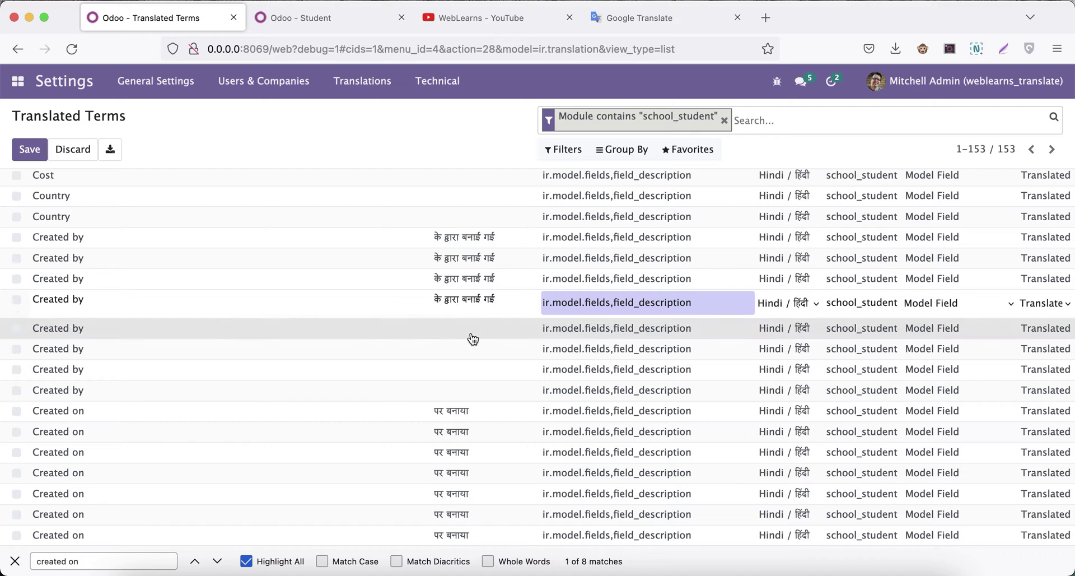
{"action": "left_click", "coordinate": [471, 335]}
{"action": "key", "text": "ctrl+v"}
{"action": "left_click", "coordinate": [477, 357]}
{"action": "key", "text": "ctrl+v"}
{"action": "left_click", "coordinate": [479, 369]}
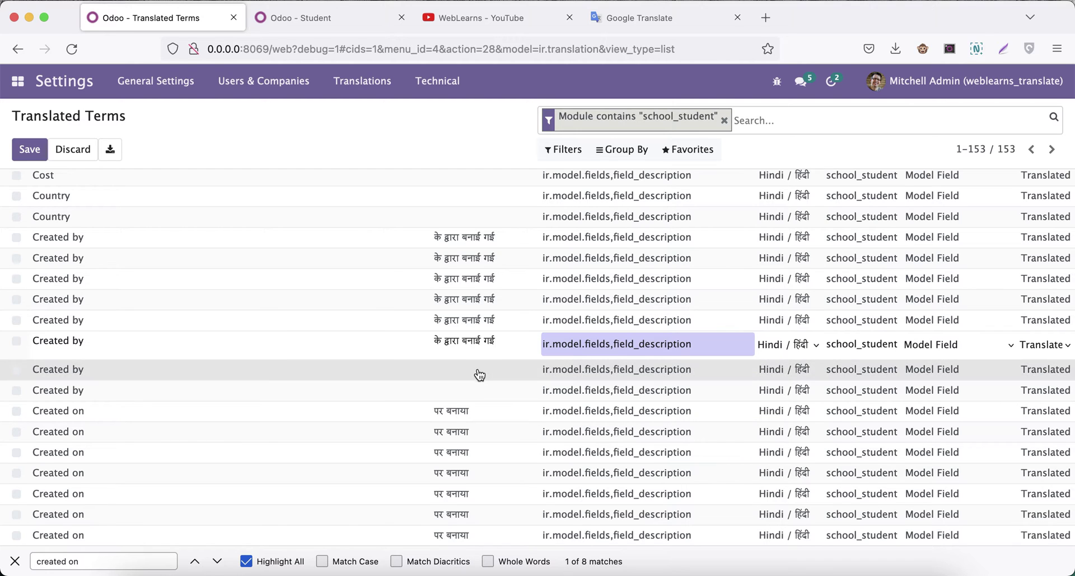
{"action": "key", "text": "ctrl+v"}
{"action": "left_click", "coordinate": [478, 392]}
{"action": "key", "text": "ctrl+v"}
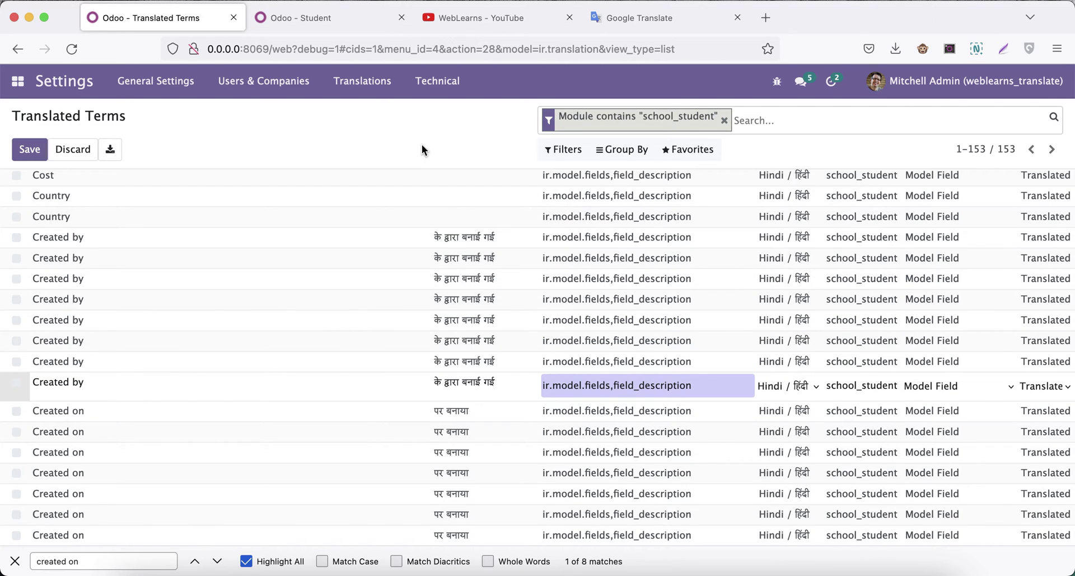
{"action": "left_click", "coordinate": [34, 150]}
Reload the student list to check the Created on and Created by column headings, and switch to Google Translate
{"action": "left_click", "coordinate": [337, 18]}
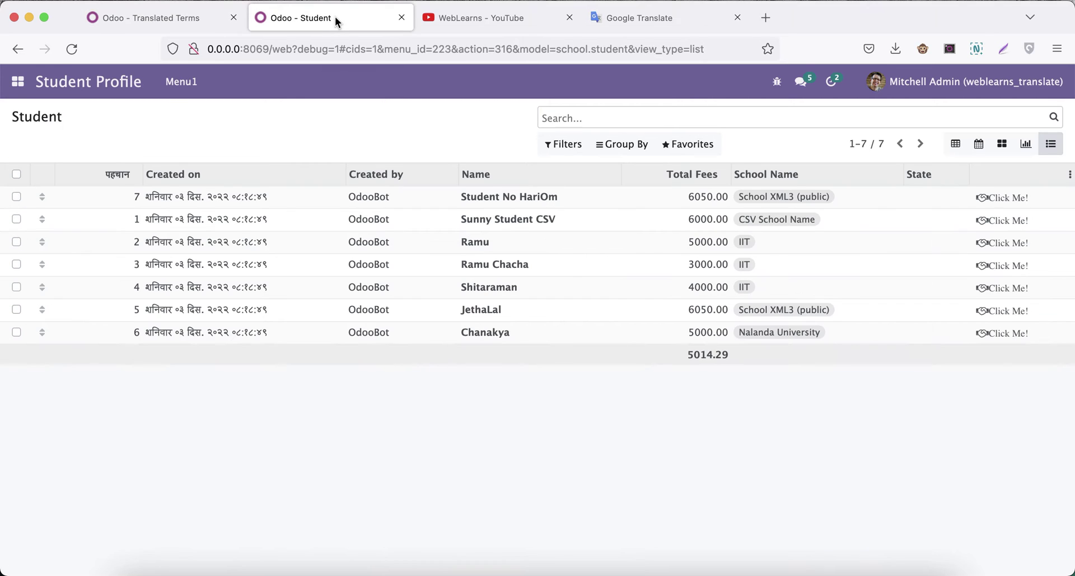
{"action": "left_click", "coordinate": [71, 49]}
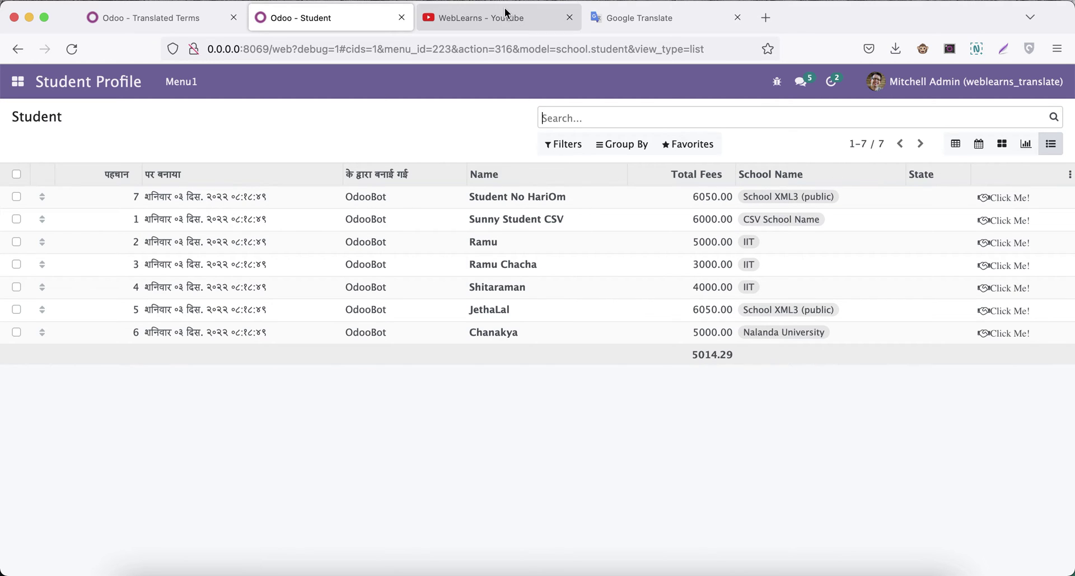
{"action": "left_click", "coordinate": [650, 18]}
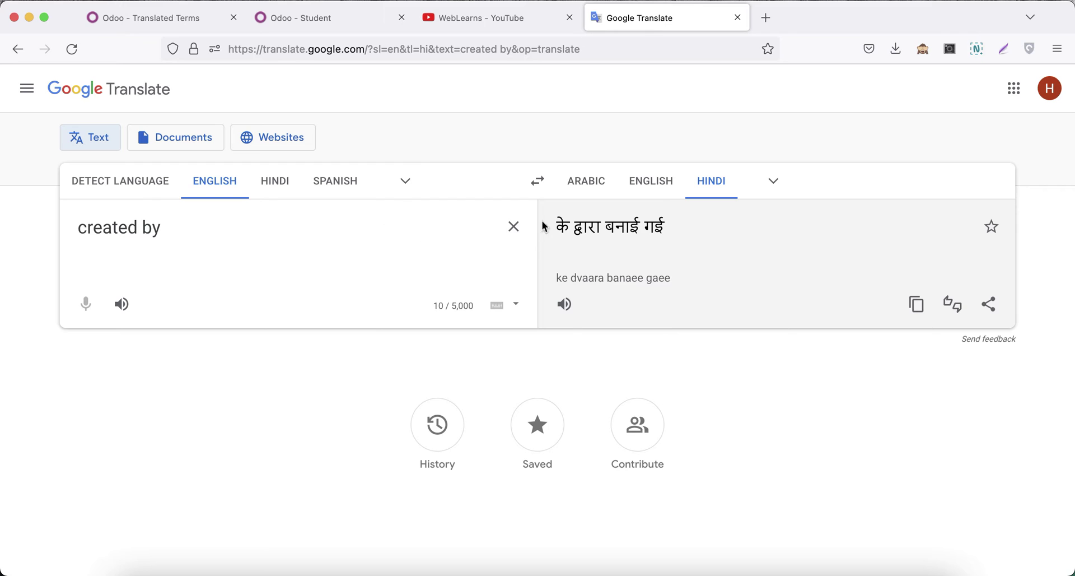
Translate "name" from English to Hindi, copy the result, and return to Odoo's Translated Terms page
{"action": "left_click", "coordinate": [514, 226]}
{"action": "type", "text": "name"}
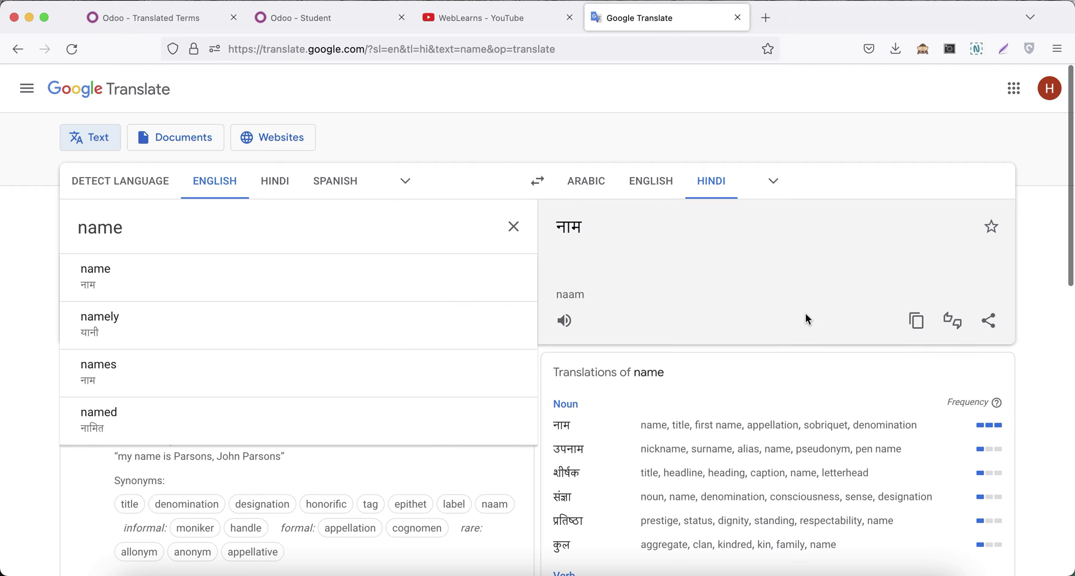
{"action": "left_click", "coordinate": [915, 322]}
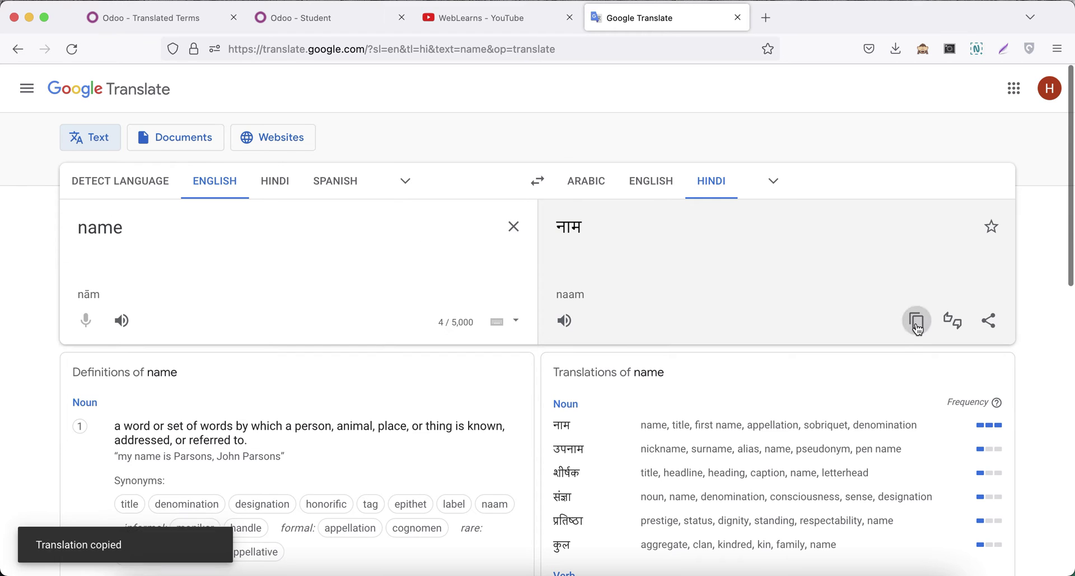
{"action": "left_click", "coordinate": [187, 25]}
Find the term Name in the list and save नाम as its translation value
{"action": "key", "text": "ctrl+f"}
{"action": "type", "text": "name"}
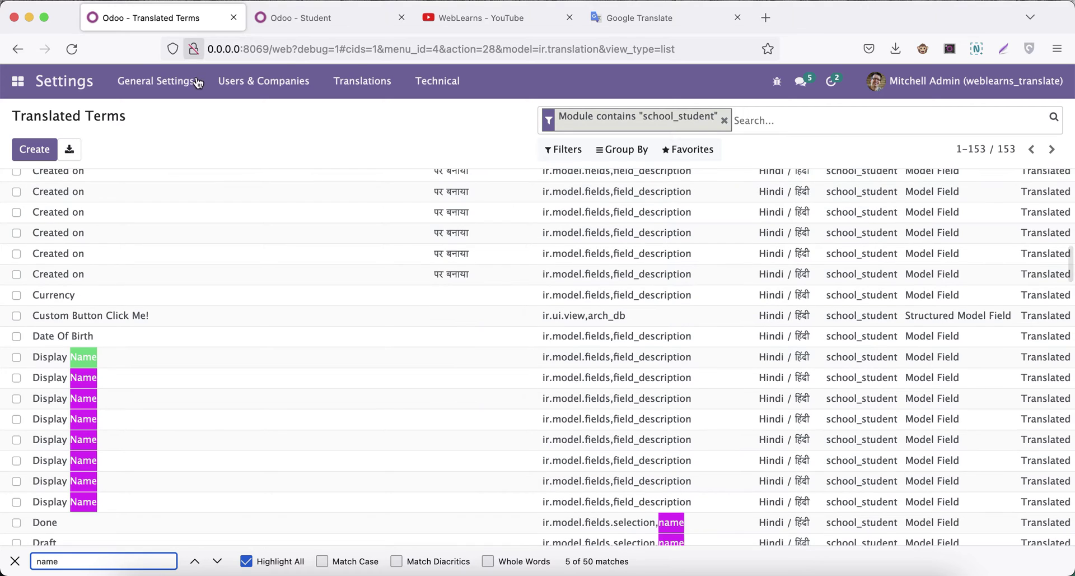
{"action": "scroll", "coordinate": [287, 308], "scroll_direction": "down", "scroll_amount": 3}
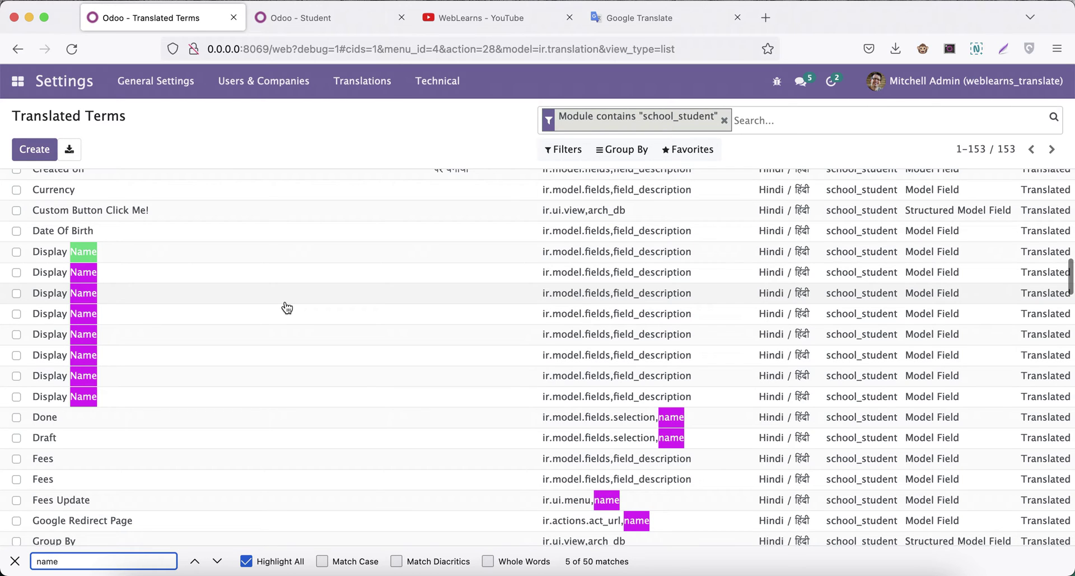
{"action": "scroll", "coordinate": [287, 307], "scroll_direction": "down", "scroll_amount": 3}
{"action": "scroll", "coordinate": [285, 306], "scroll_direction": "down", "scroll_amount": 10}
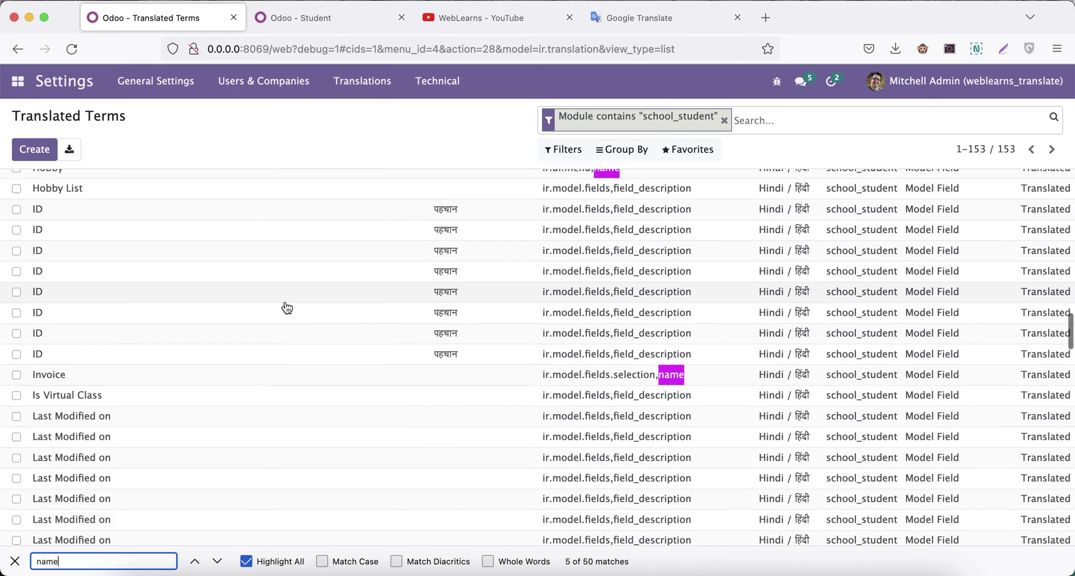
{"action": "left_click", "coordinate": [305, 21]}
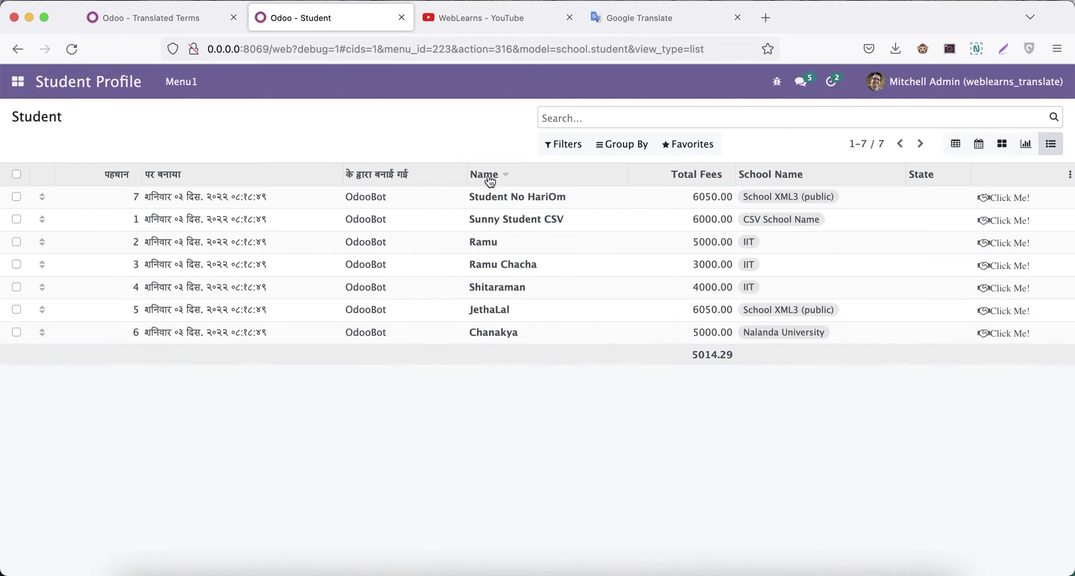
{"action": "left_click", "coordinate": [161, 18]}
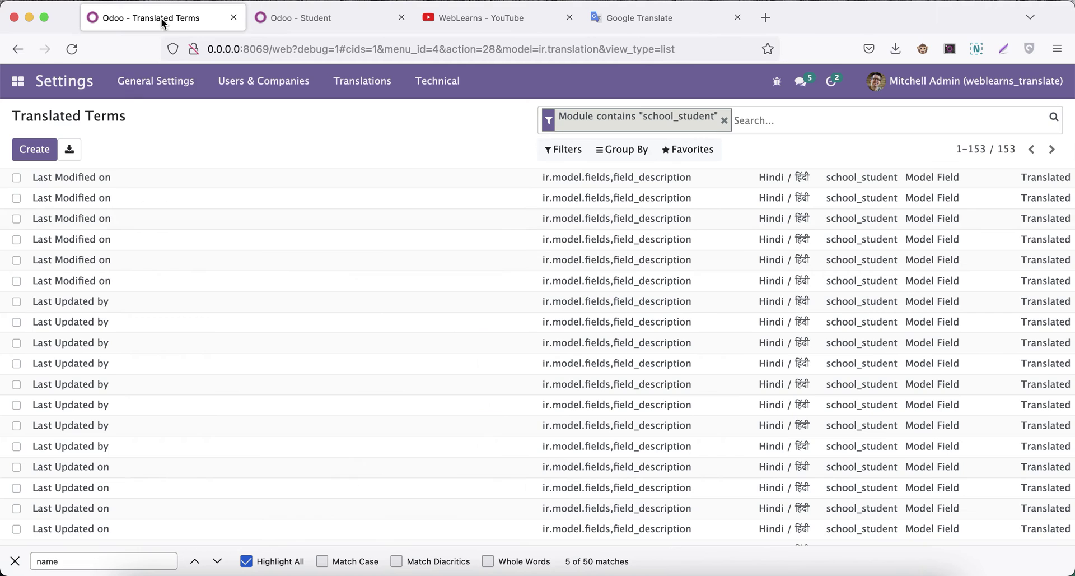
{"action": "scroll", "coordinate": [312, 365], "scroll_direction": "down", "scroll_amount": 10}
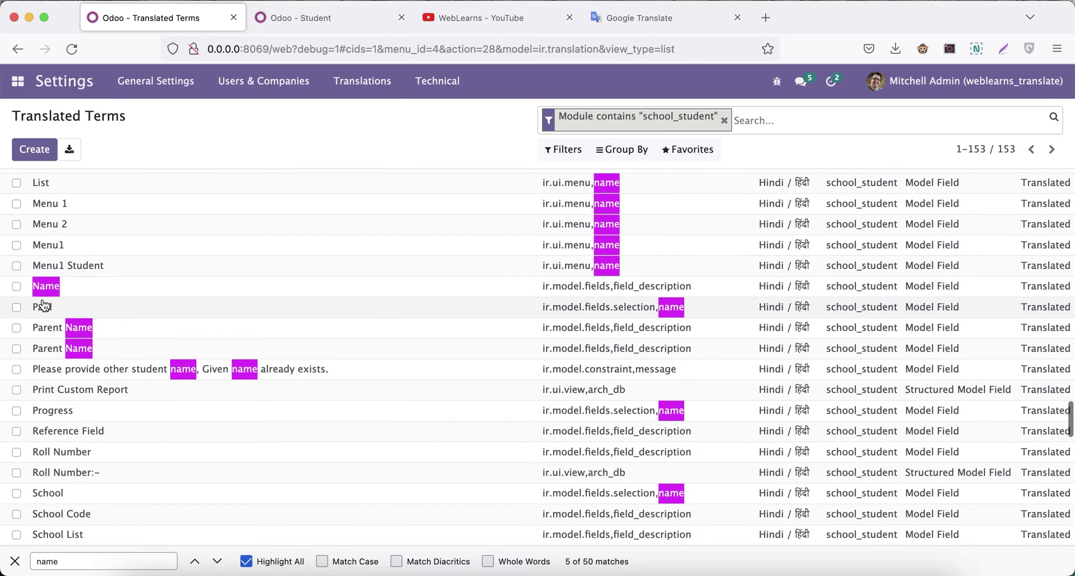
{"action": "left_click", "coordinate": [451, 291]}
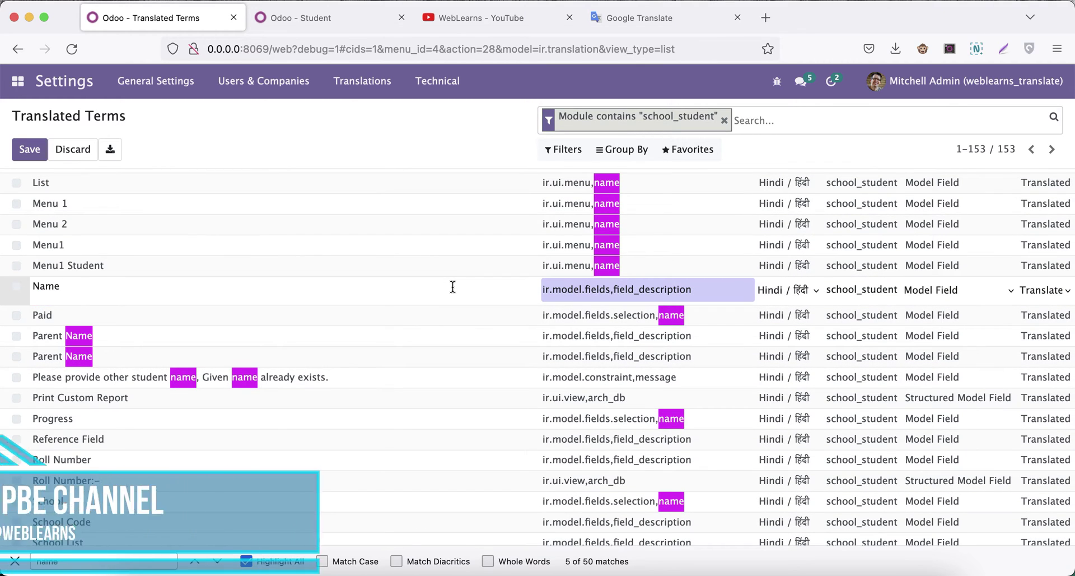
{"action": "left_click", "coordinate": [449, 126]}
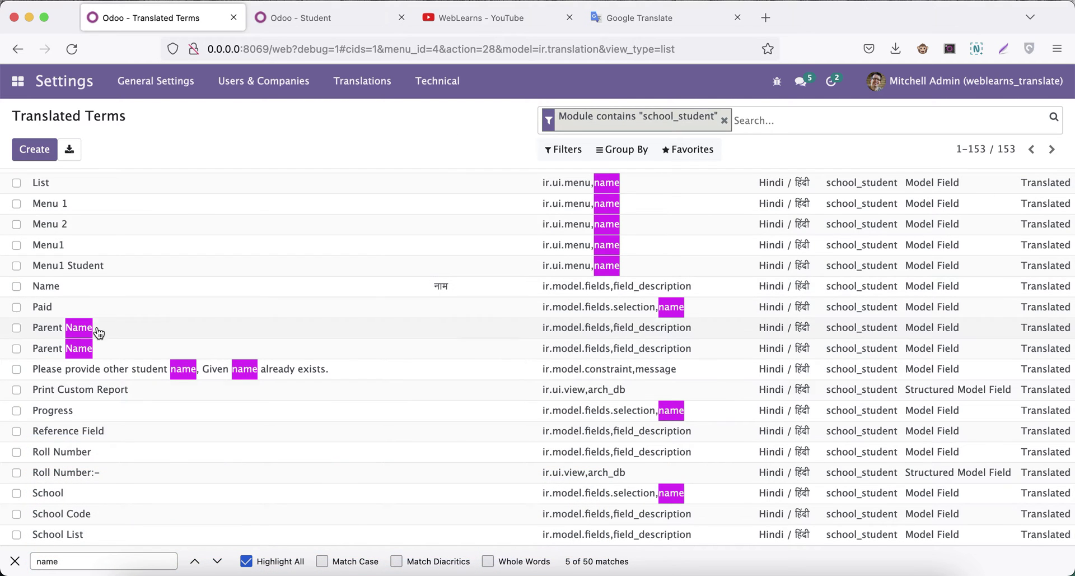
Look through the remaining translated terms and the student list's column headings for the next term to translate
{"action": "scroll", "coordinate": [257, 434], "scroll_direction": "down", "scroll_amount": 10}
{"action": "scroll", "coordinate": [258, 437], "scroll_direction": "down", "scroll_amount": 4}
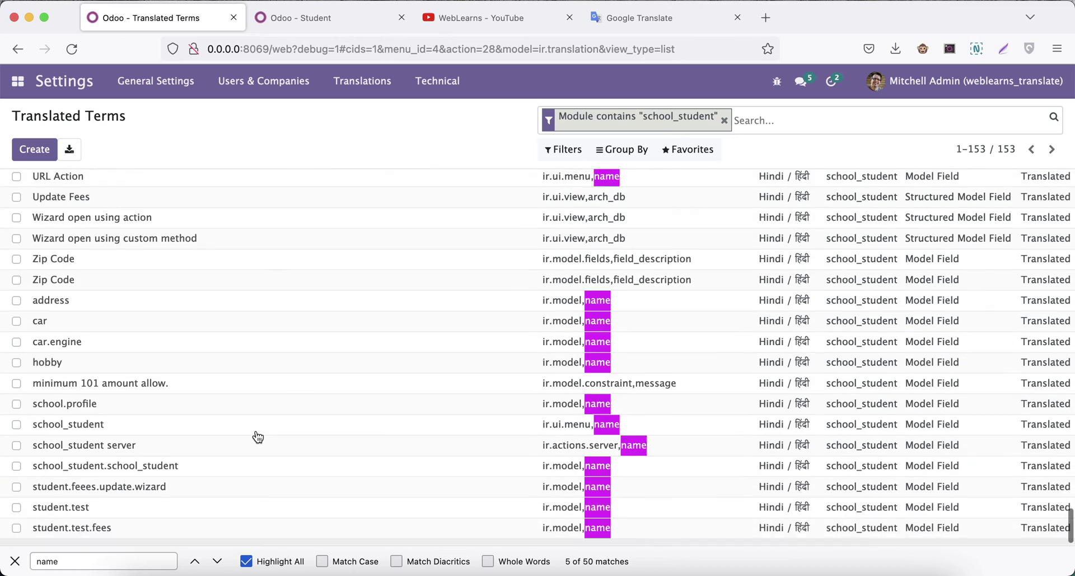
{"action": "scroll", "coordinate": [258, 437], "scroll_direction": "up", "scroll_amount": 13}
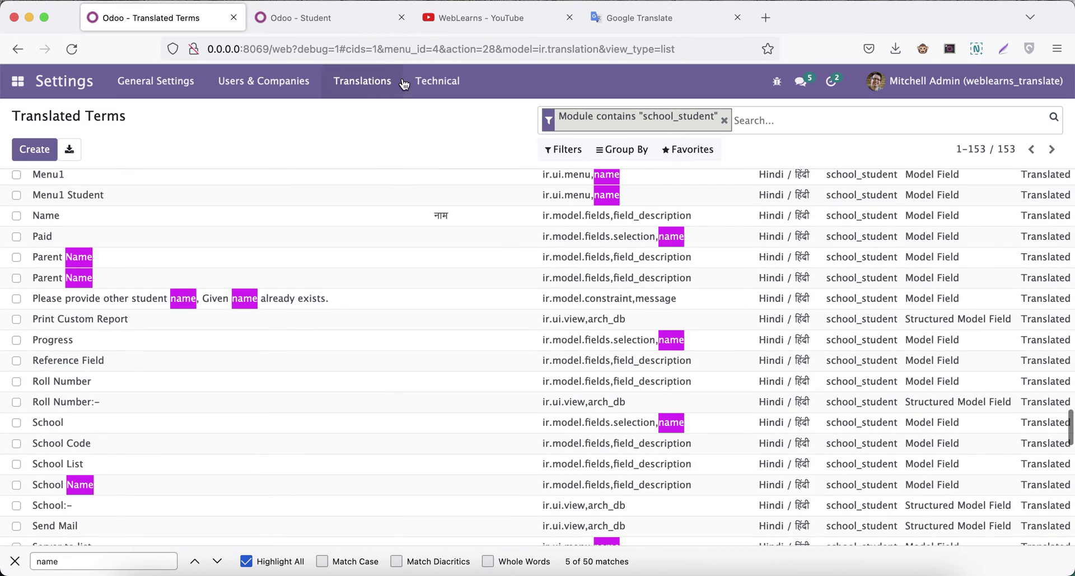
{"action": "left_click", "coordinate": [355, 17]}
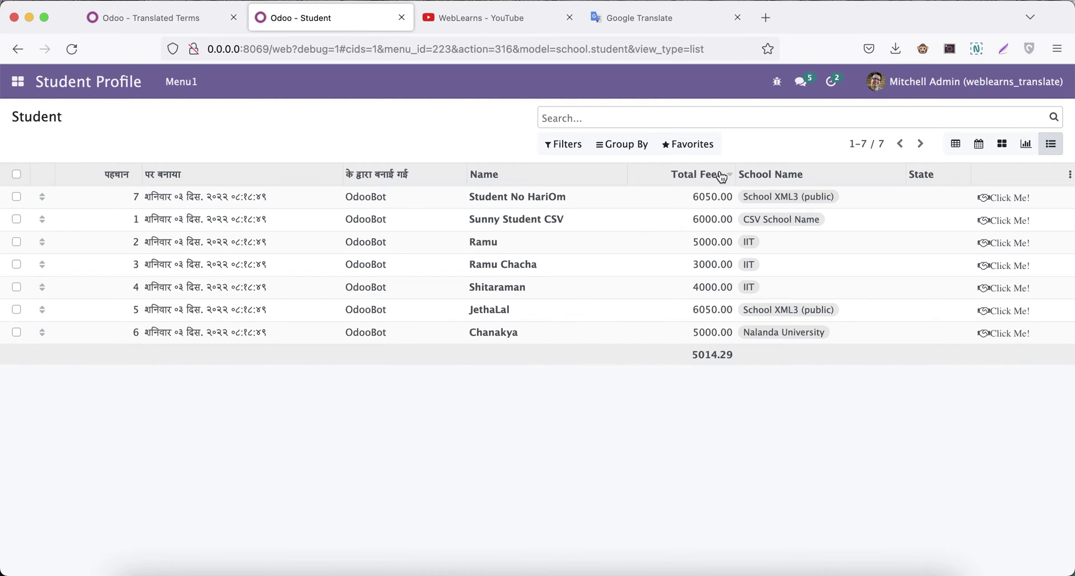
Switch to Google Translate, translate "total fees" to Hindi, and copy the result back to Odoo's Translated Terms page
{"action": "left_click", "coordinate": [645, 18]}
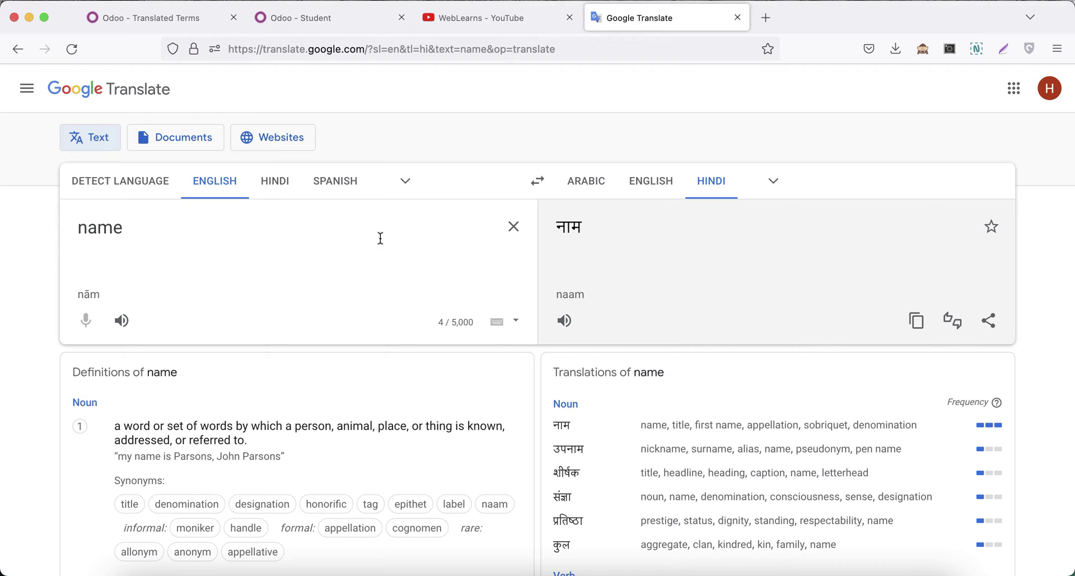
{"action": "left_click", "coordinate": [513, 227]}
{"action": "type", "text": "total fees"}
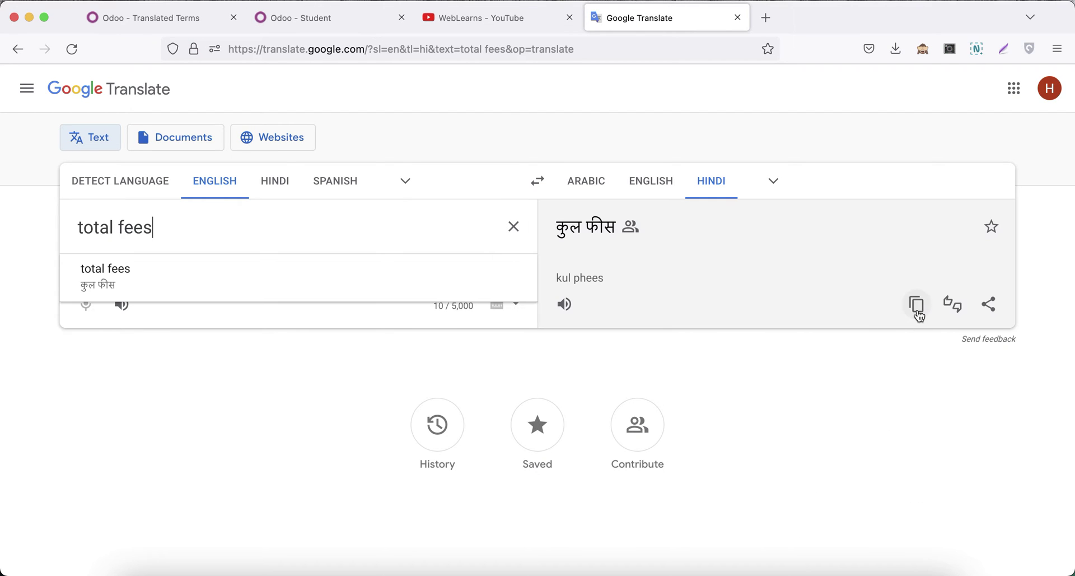
{"action": "left_click", "coordinate": [916, 304]}
{"action": "left_click", "coordinate": [128, 20]}
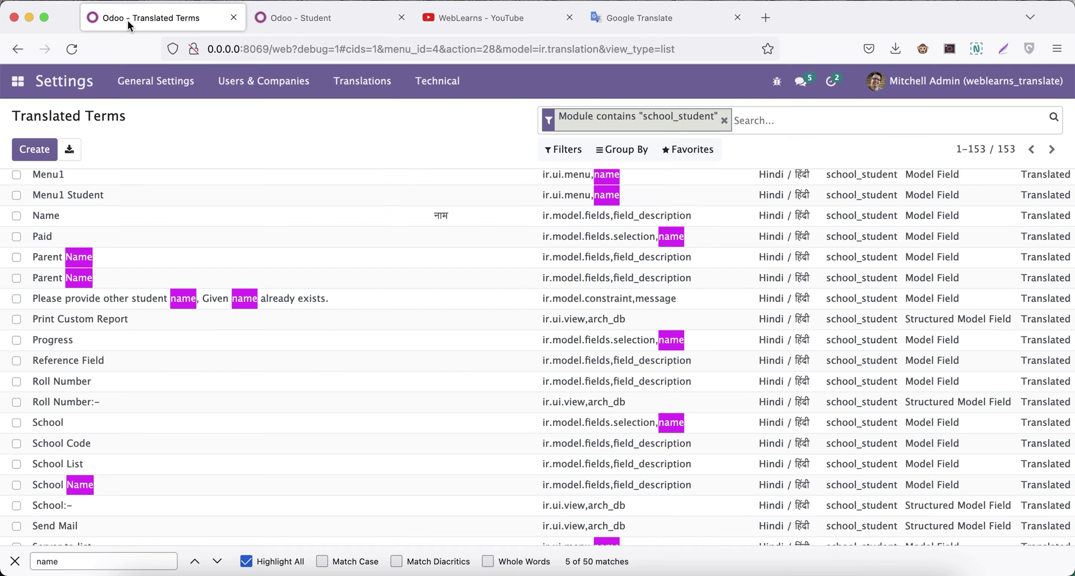
Find the term Total Fees in the list and save कुल फीस as its translation value
{"action": "key", "text": "ctrl+f"}
{"action": "type", "text": "total fees"}
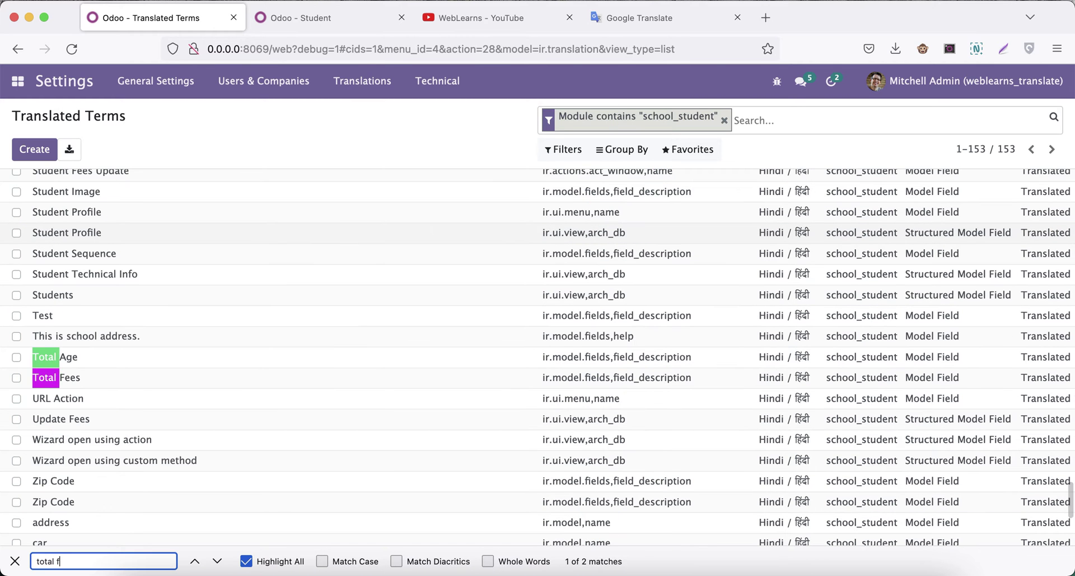
{"action": "left_click", "coordinate": [467, 380]}
{"action": "key", "text": "ctrl+v"}
{"action": "left_click", "coordinate": [415, 123]}
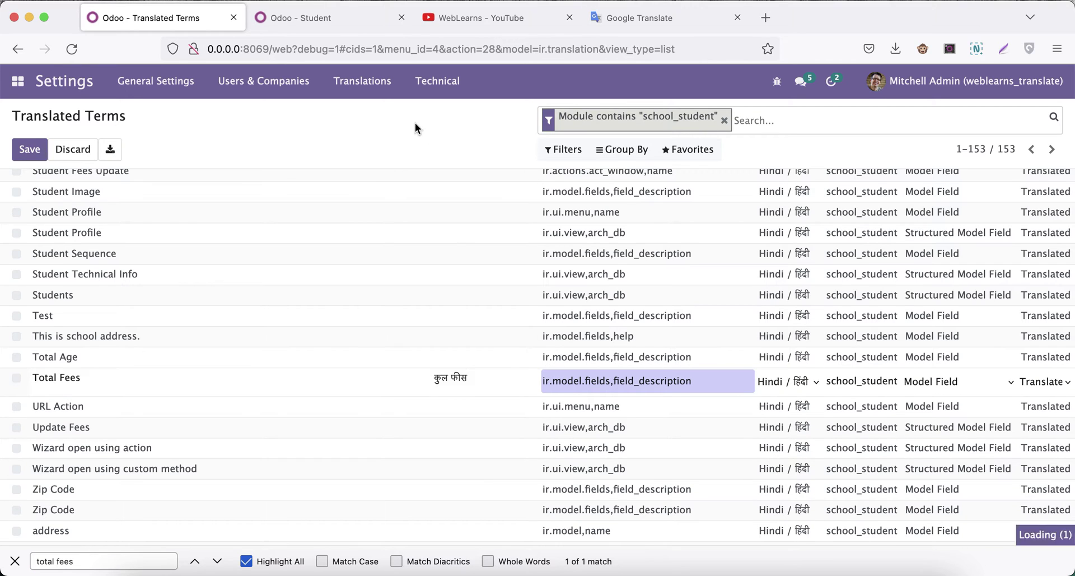
Check the next untranslated heading in the student list, translate "school name" to Hindi in Google Translate, and copy the result
{"action": "left_click", "coordinate": [324, 21]}
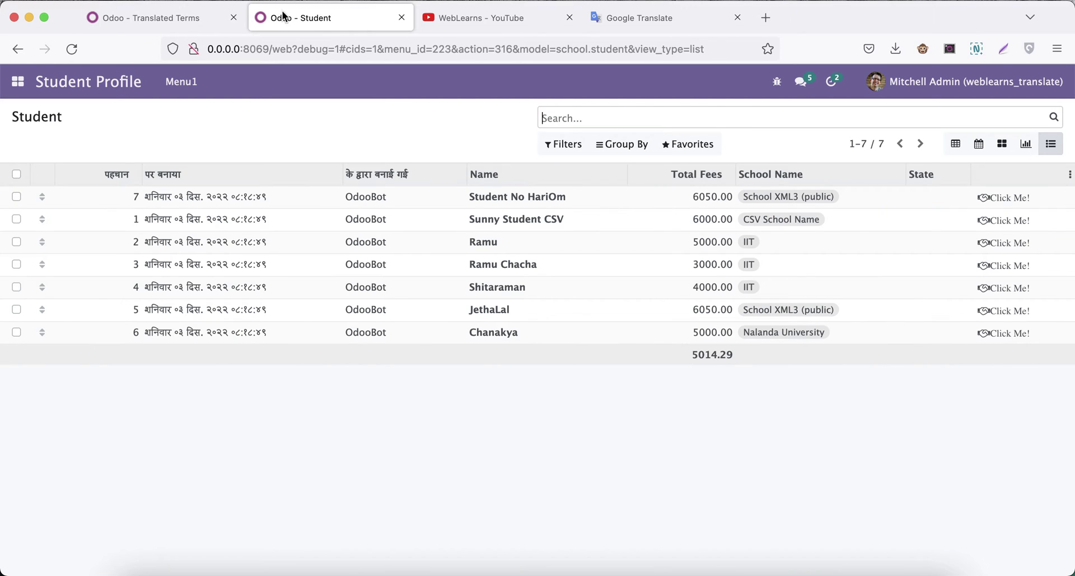
{"action": "left_click", "coordinate": [689, 18]}
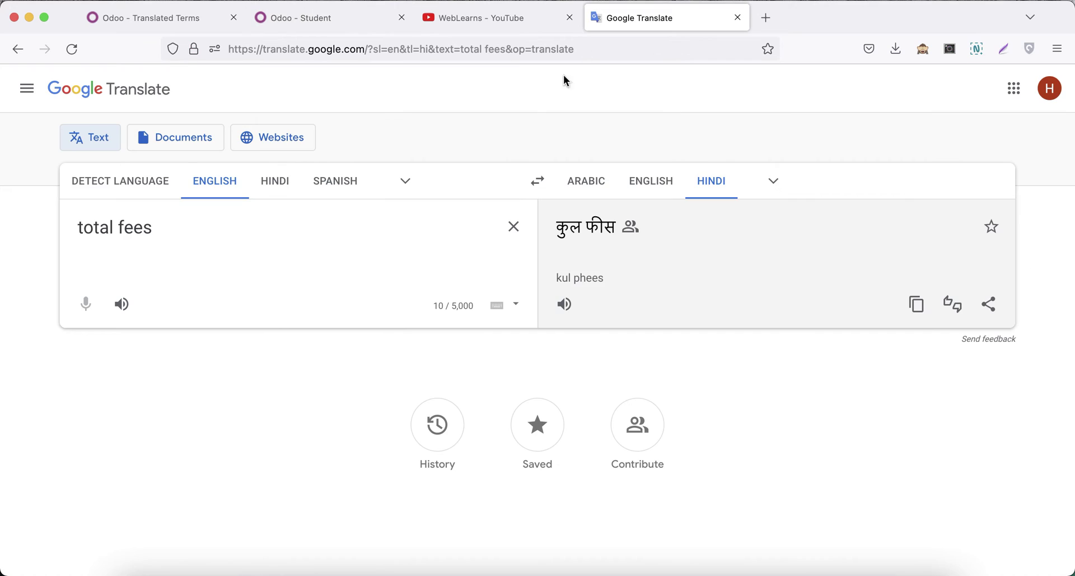
{"action": "left_click", "coordinate": [513, 226]}
{"action": "type", "text": "school name"}
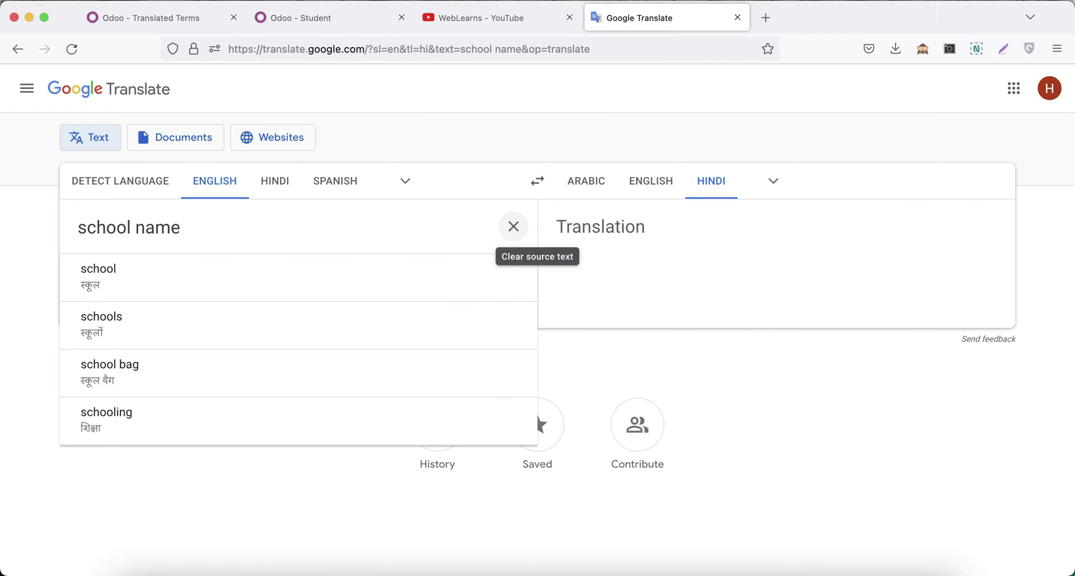
{"action": "left_click", "coordinate": [916, 307]}
{"action": "left_click", "coordinate": [916, 307]}
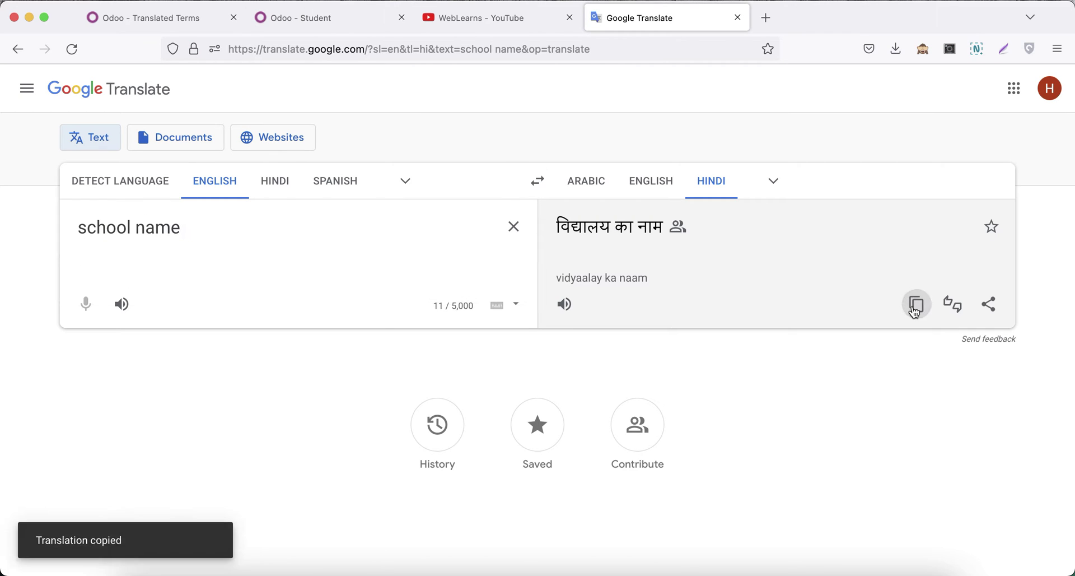
Find the term School Name on Odoo's Translated Terms page and save विद्यालय का नाम as its translation value
{"action": "left_click", "coordinate": [191, 26]}
{"action": "key", "text": "super+f"}
{"action": "type", "text": "sch"}
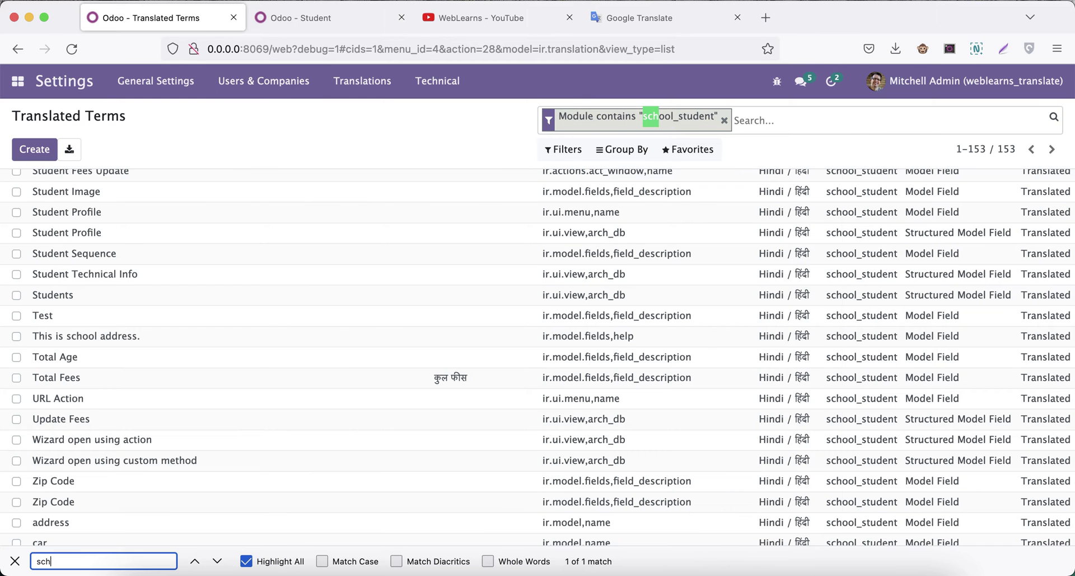
{"action": "type", "text": "ool name"}
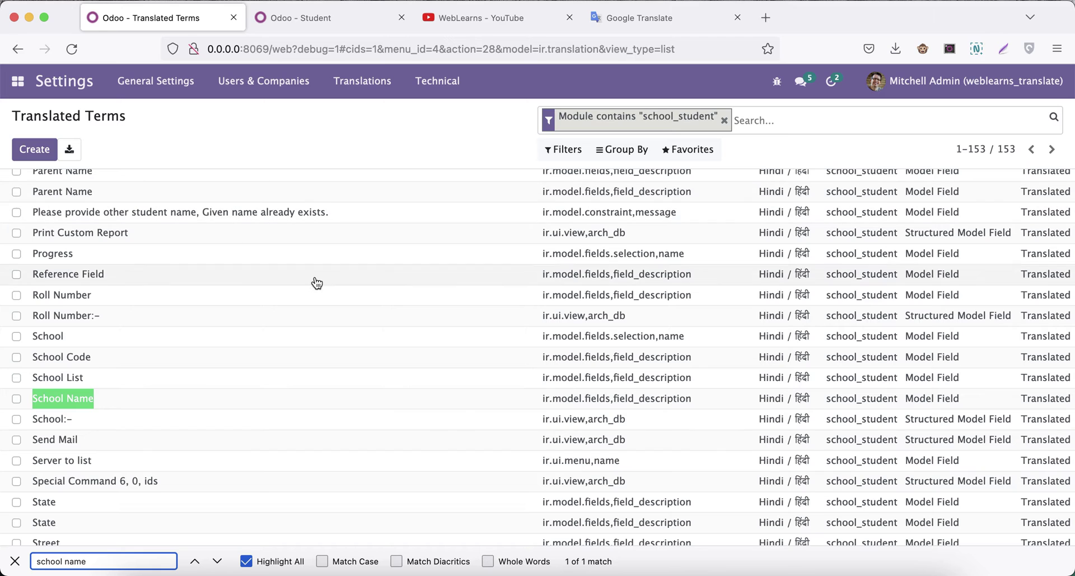
{"action": "left_click", "coordinate": [461, 399]}
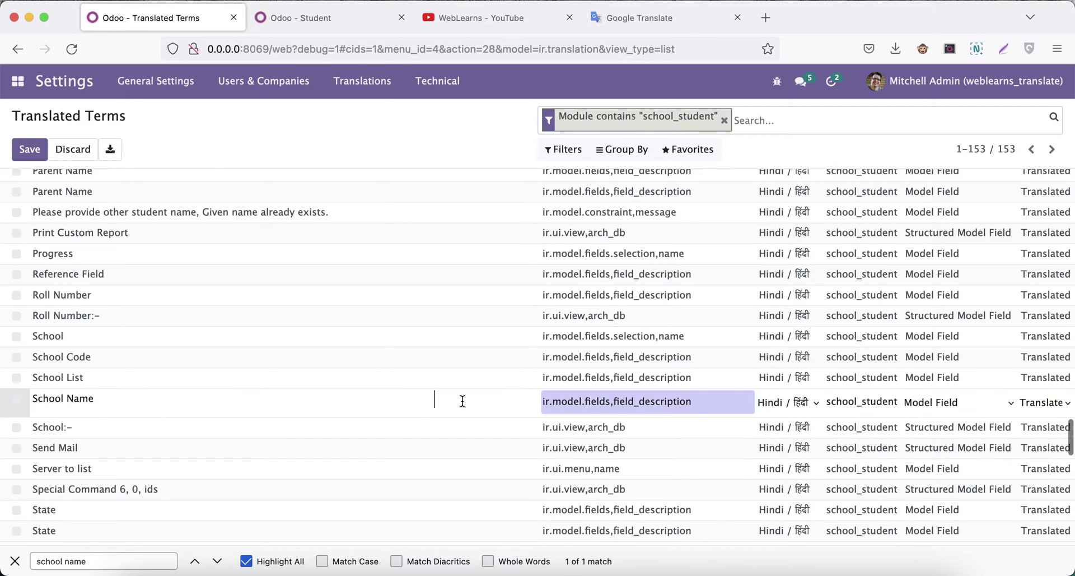
{"action": "left_click", "coordinate": [445, 136]}
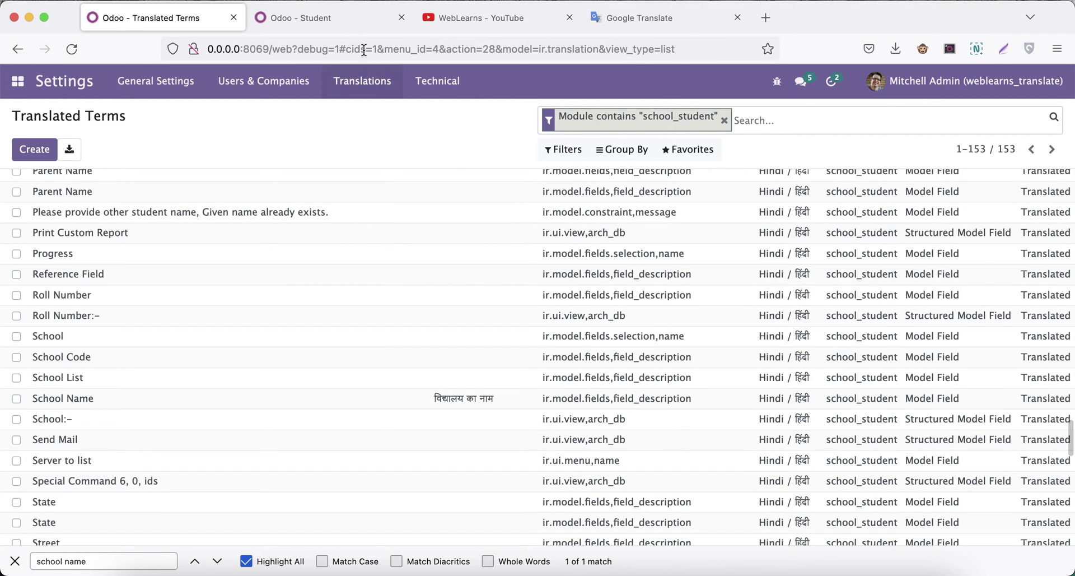
Check the student list's last heading, look up "state" in Google Translate, and copy the alternative Hindi translation स्थिति
{"action": "left_click", "coordinate": [340, 19]}
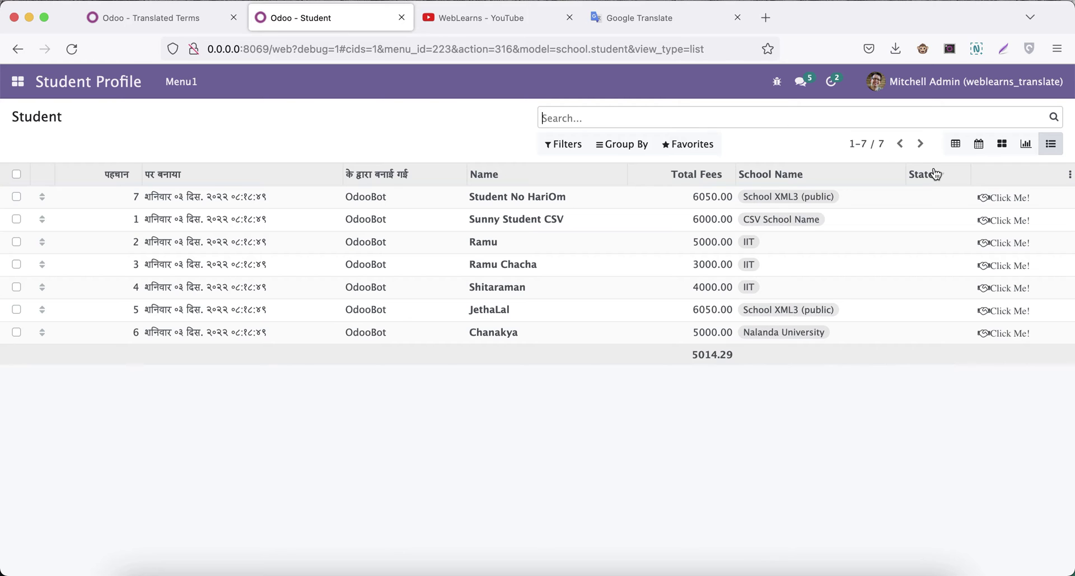
{"action": "left_click", "coordinate": [644, 20]}
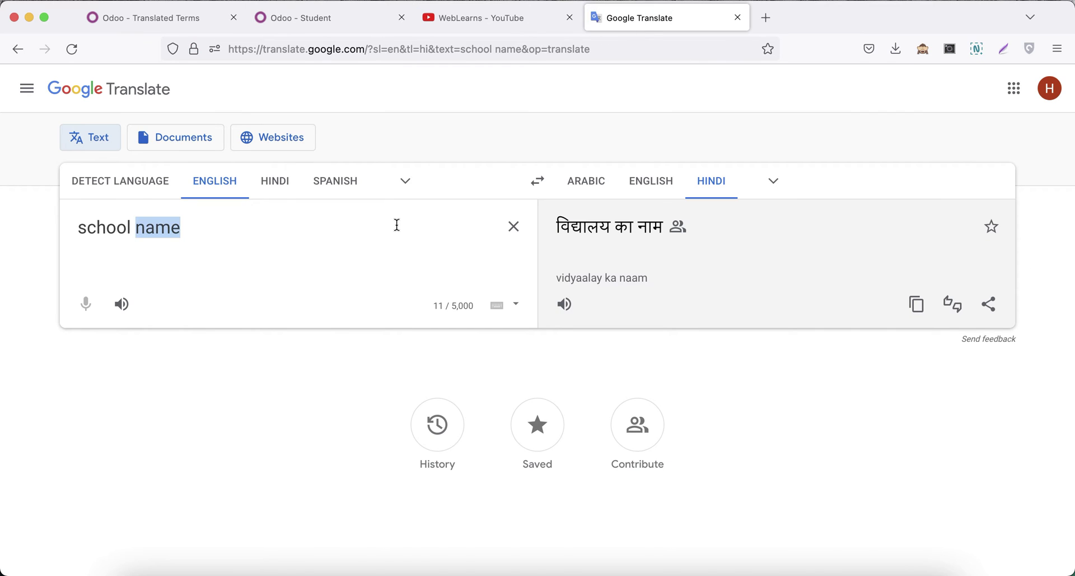
{"action": "key", "text": "super+a"}
{"action": "type", "text": "state"}
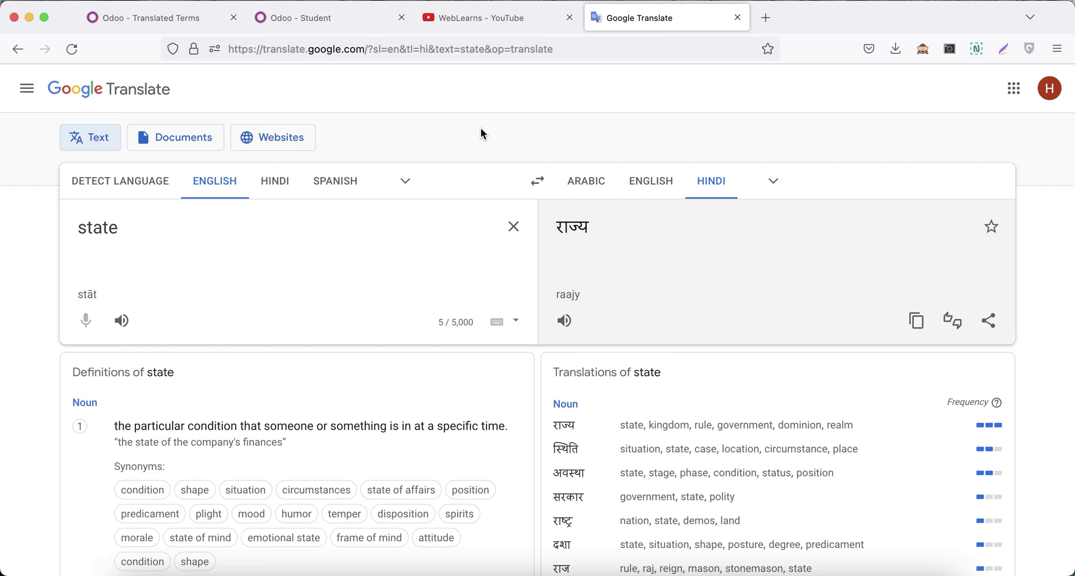
{"action": "scroll", "coordinate": [601, 428], "scroll_direction": "down", "scroll_amount": 5}
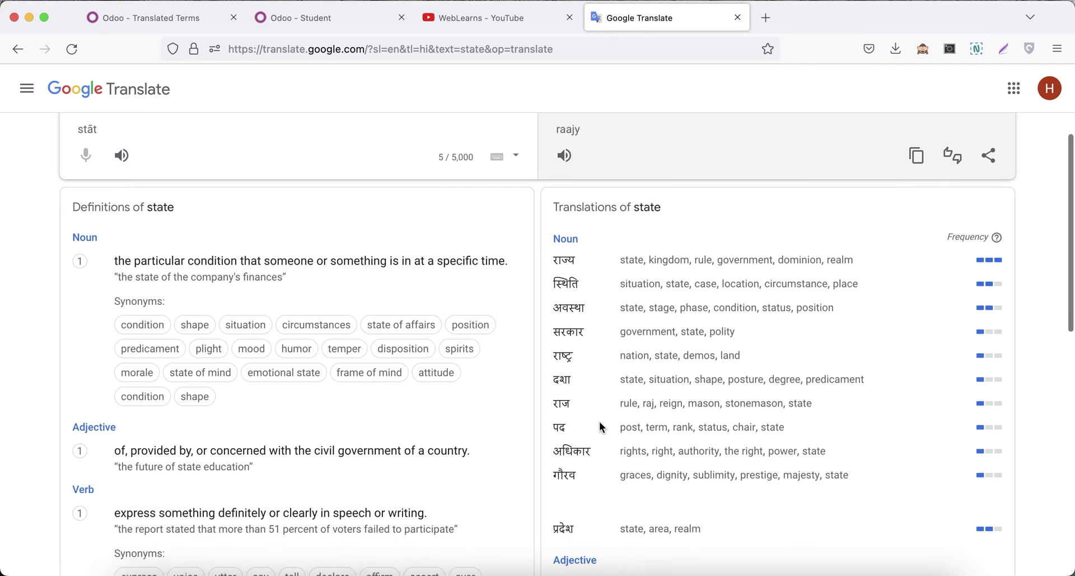
{"action": "scroll", "coordinate": [599, 425], "scroll_direction": "up", "scroll_amount": 4}
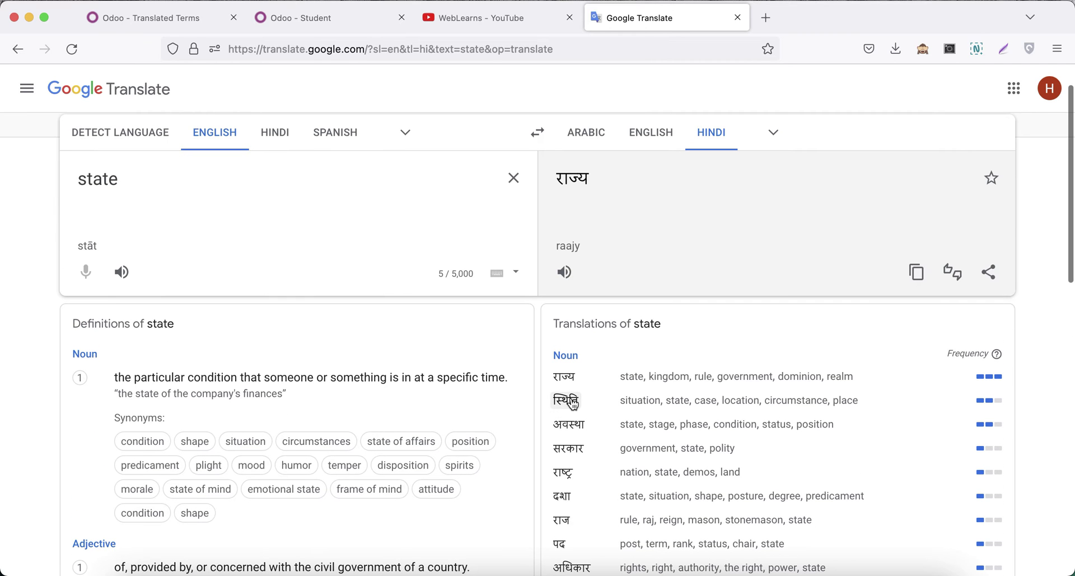
{"action": "left_click", "coordinate": [571, 404]}
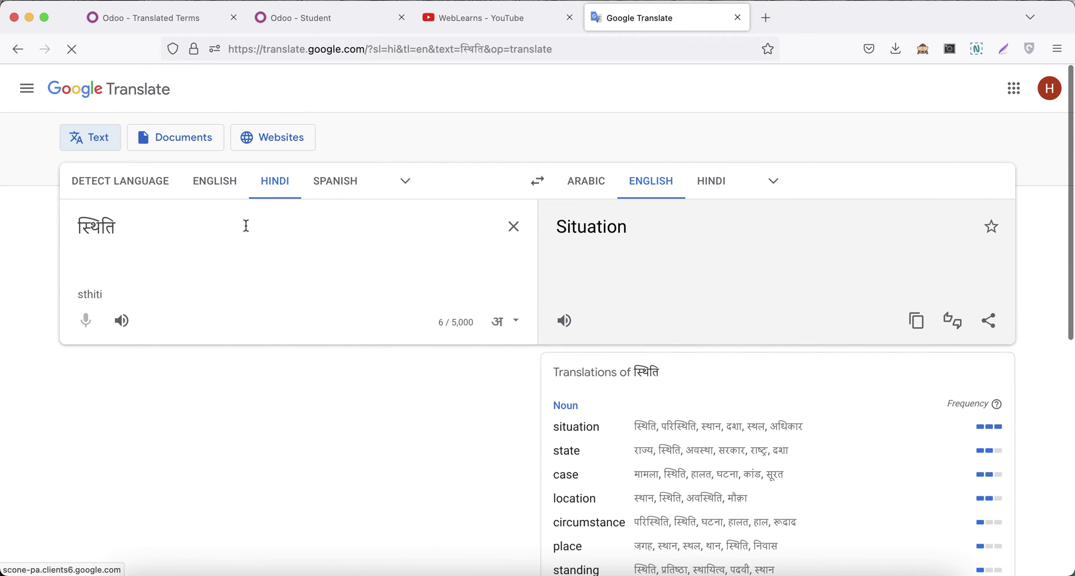
{"action": "left_click_drag", "start_coordinate": [152, 224], "coordinate": [58, 219]}
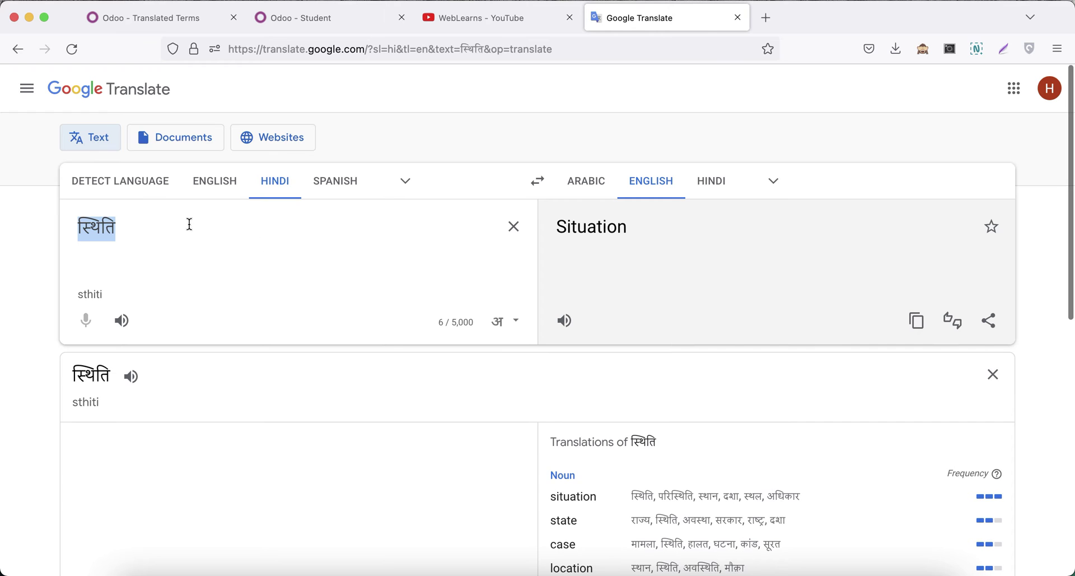
Save स्थिति as the translation value of both State terms in Odoo's Translated Terms and reload the student list
{"action": "left_click", "coordinate": [154, 22]}
{"action": "key", "text": "ctrl+f"}
{"action": "type", "text": "state"}
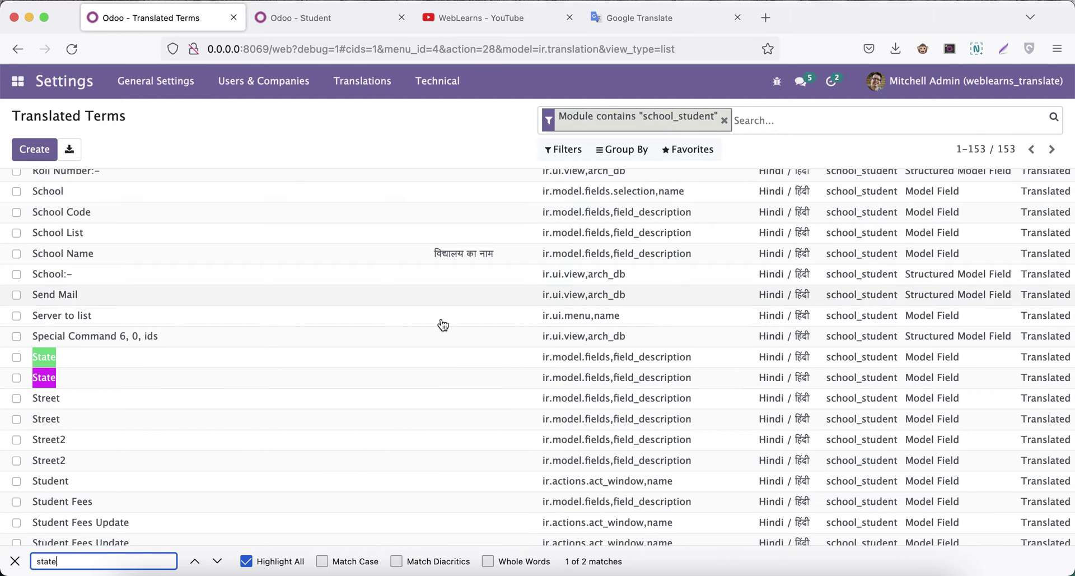
{"action": "left_click", "coordinate": [488, 356]}
{"action": "key", "text": "super+v"}
{"action": "left_click", "coordinate": [471, 381]}
{"action": "key", "text": "super+v"}
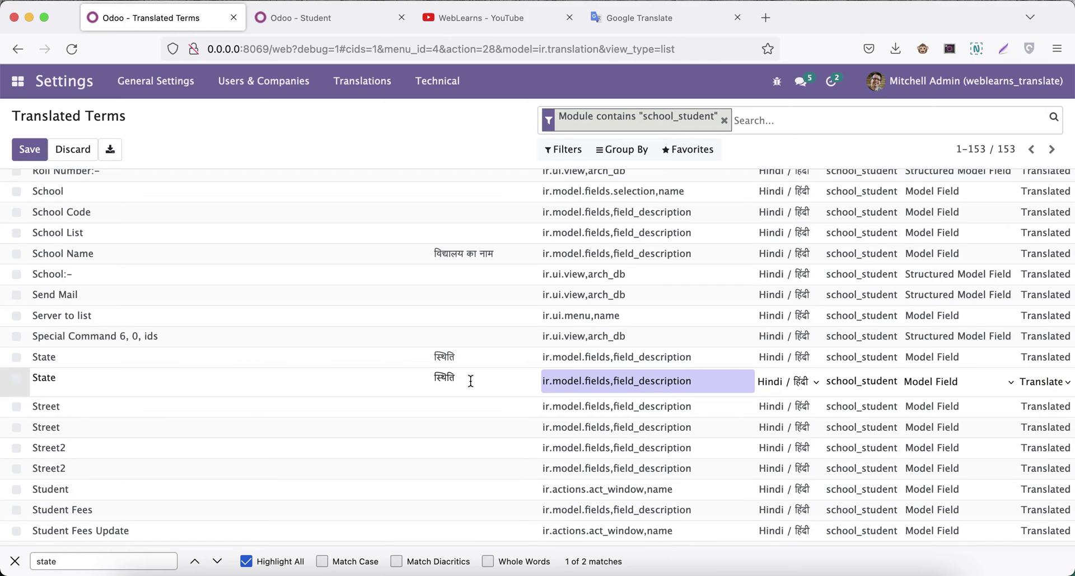
{"action": "left_click", "coordinate": [402, 141]}
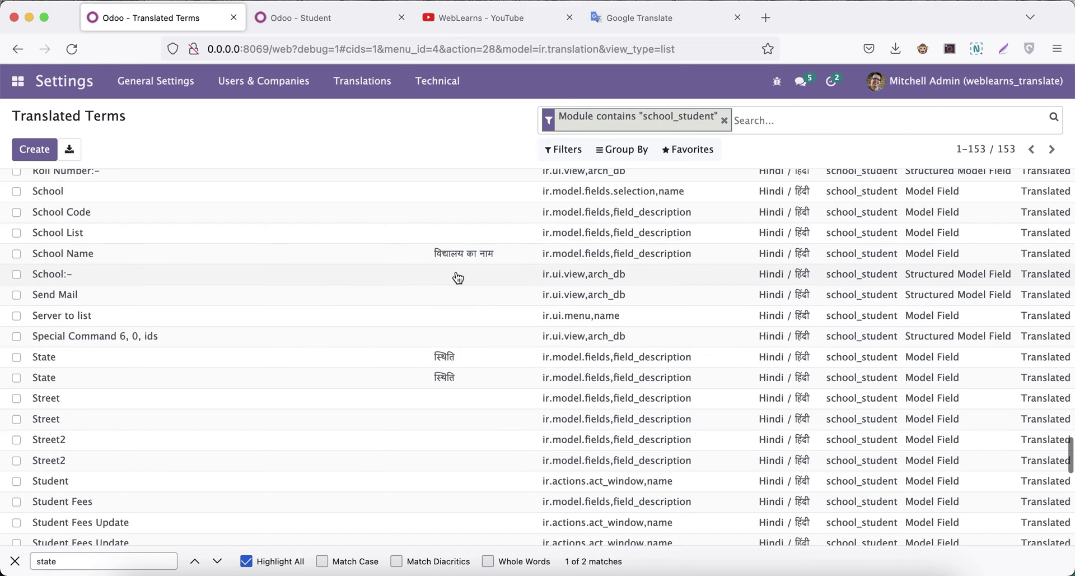
{"action": "left_click", "coordinate": [334, 26]}
{"action": "left_click", "coordinate": [71, 48]}
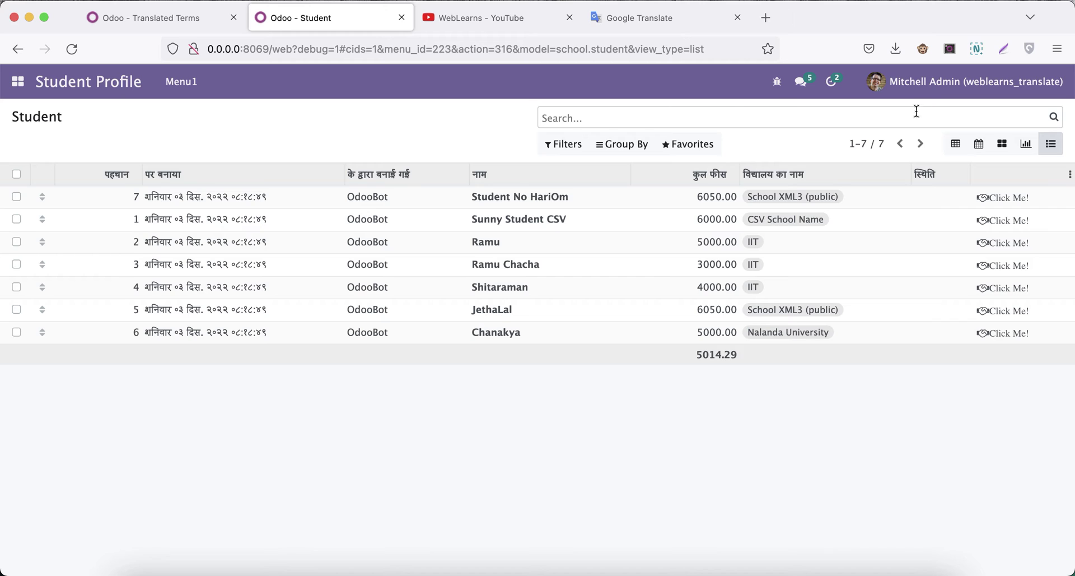
Set the language in the user's preferences to English (US) and save the change
{"action": "left_click", "coordinate": [920, 84]}
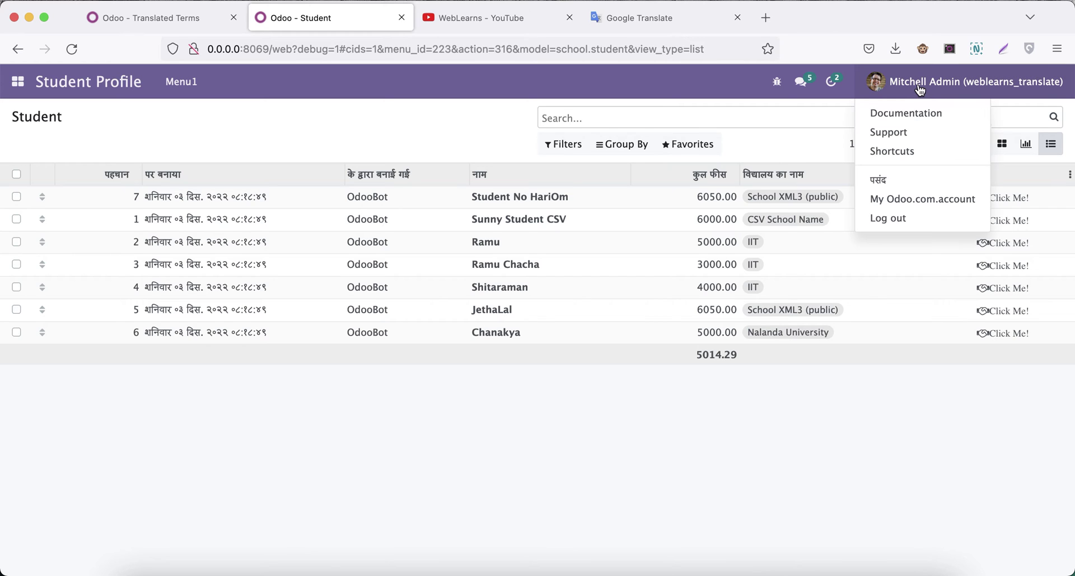
{"action": "left_click", "coordinate": [894, 183]}
{"action": "left_click", "coordinate": [679, 259]}
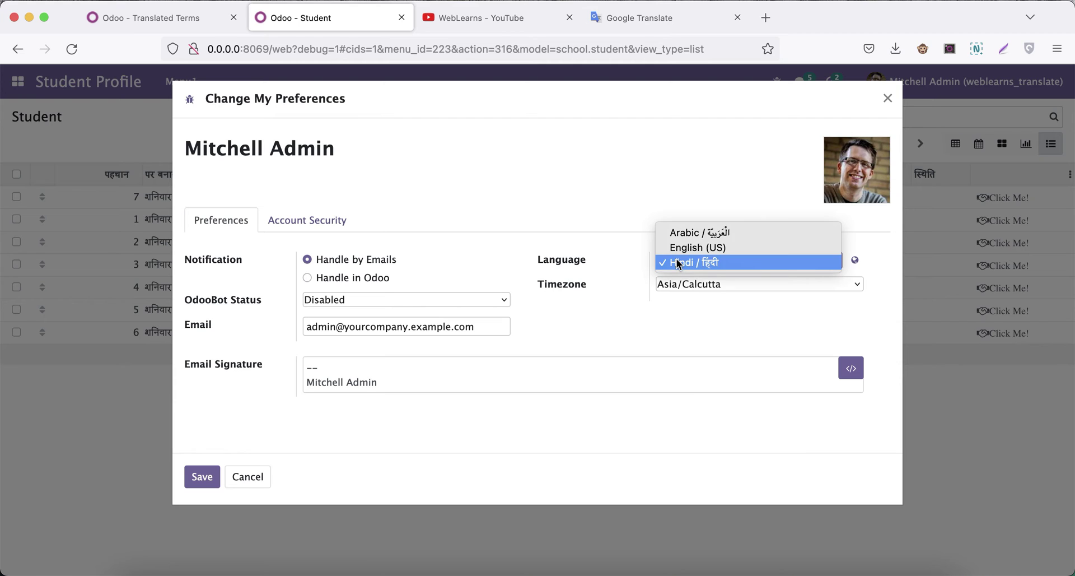
{"action": "left_click", "coordinate": [704, 249]}
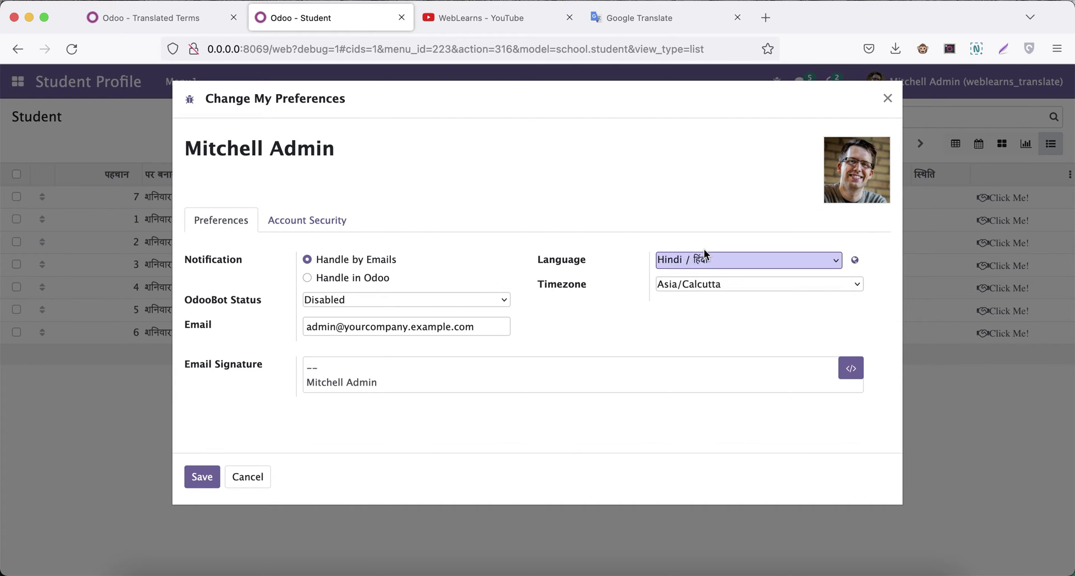
{"action": "left_click", "coordinate": [194, 479]}
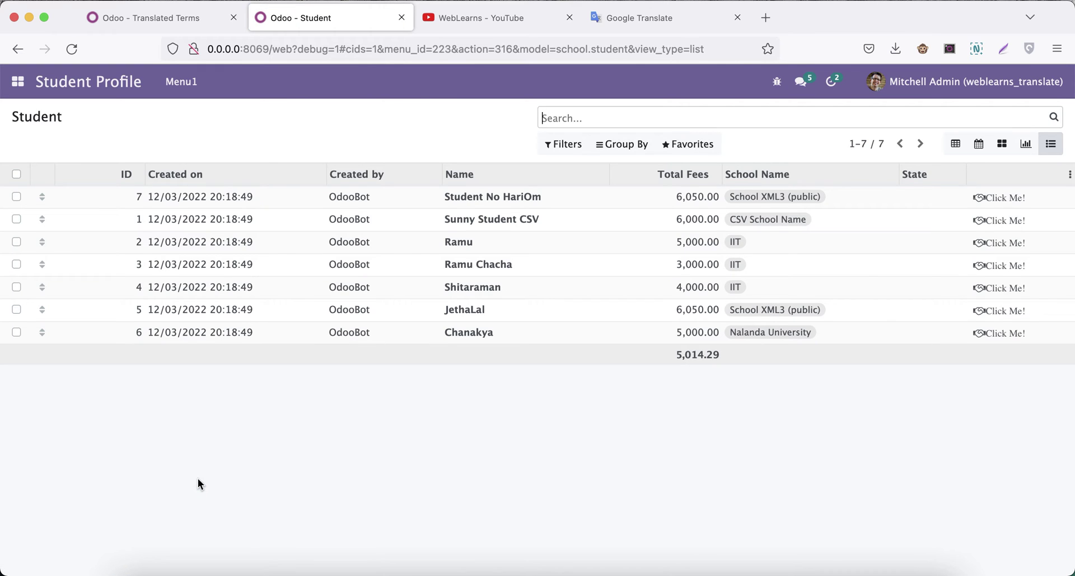
Set the language in the user's preferences back to Hindi / हिंदी and save the change
{"action": "left_click", "coordinate": [896, 78]}
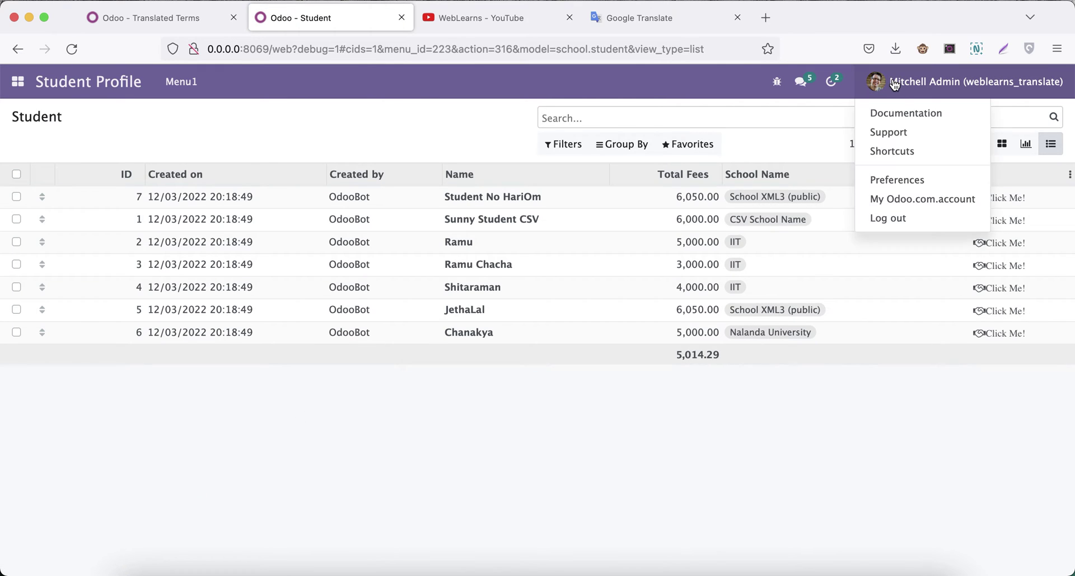
{"action": "left_click", "coordinate": [888, 184]}
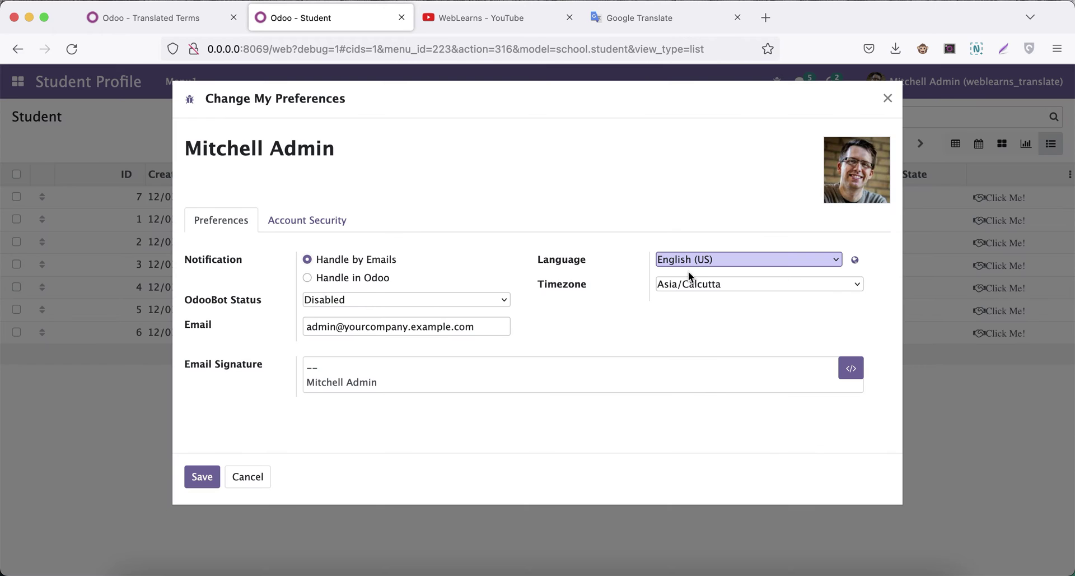
{"action": "left_click", "coordinate": [687, 261]}
{"action": "left_click", "coordinate": [688, 274]}
{"action": "left_click", "coordinate": [209, 477]}
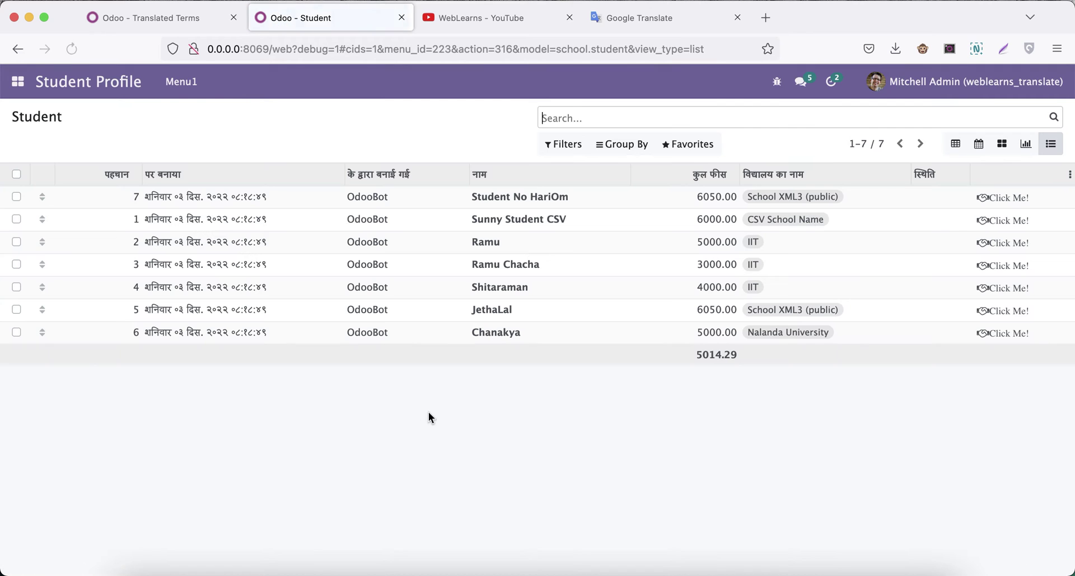
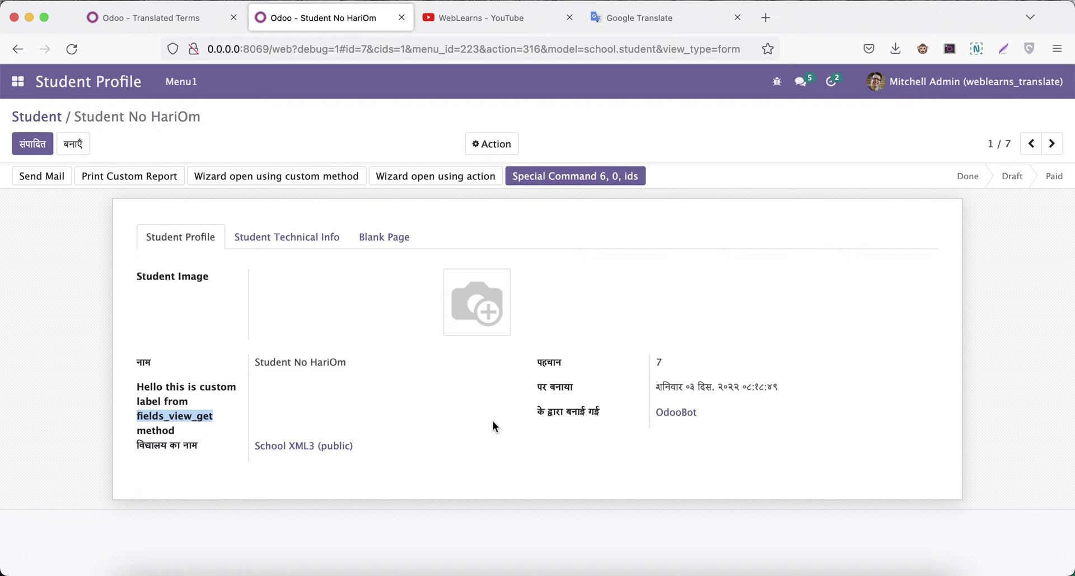
Search the Translated Terms page for the student form's custom label text, narrowing the search to "fields_view_get"
{"action": "left_click_drag", "start_coordinate": [137, 387], "coordinate": [205, 427]}
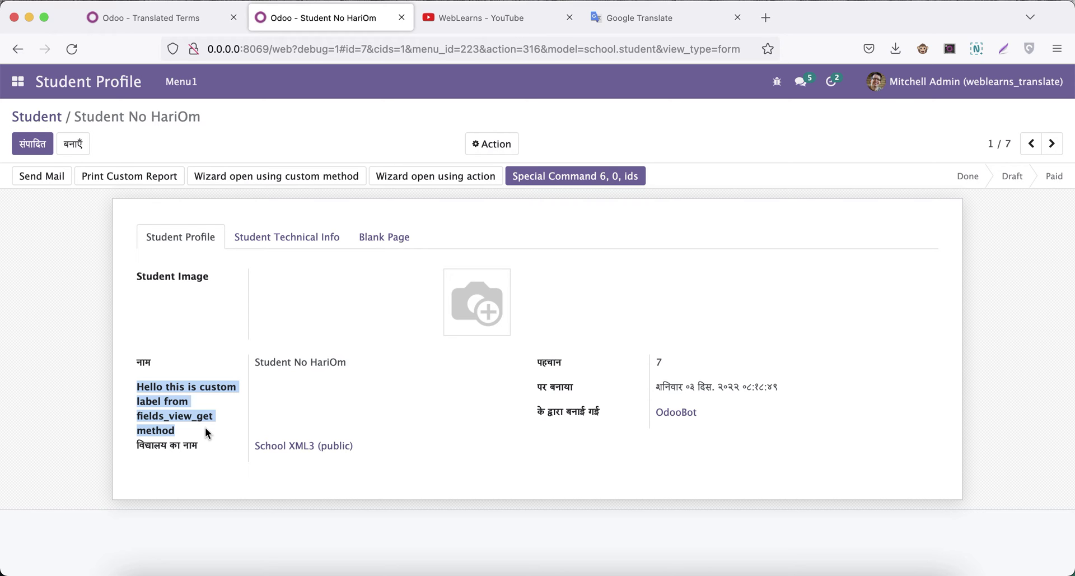
{"action": "left_click", "coordinate": [153, 27]}
{"action": "key", "text": "ctrl+f"}
{"action": "type", "text": "label from fields_view_get method"}
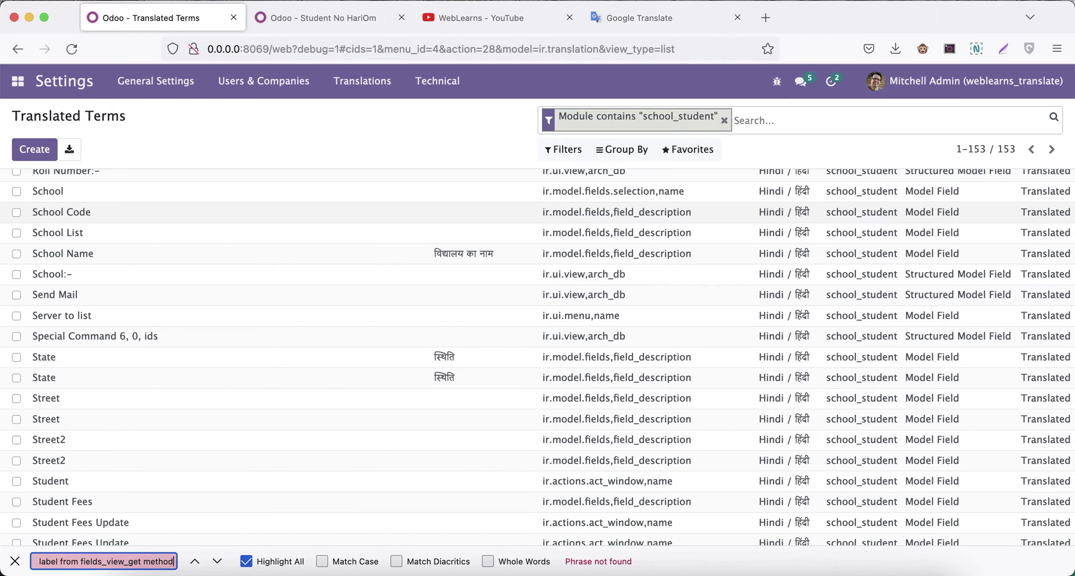
{"action": "key", "text": "alt+shift+Left"}
{"action": "key", "text": "BackSpace"}
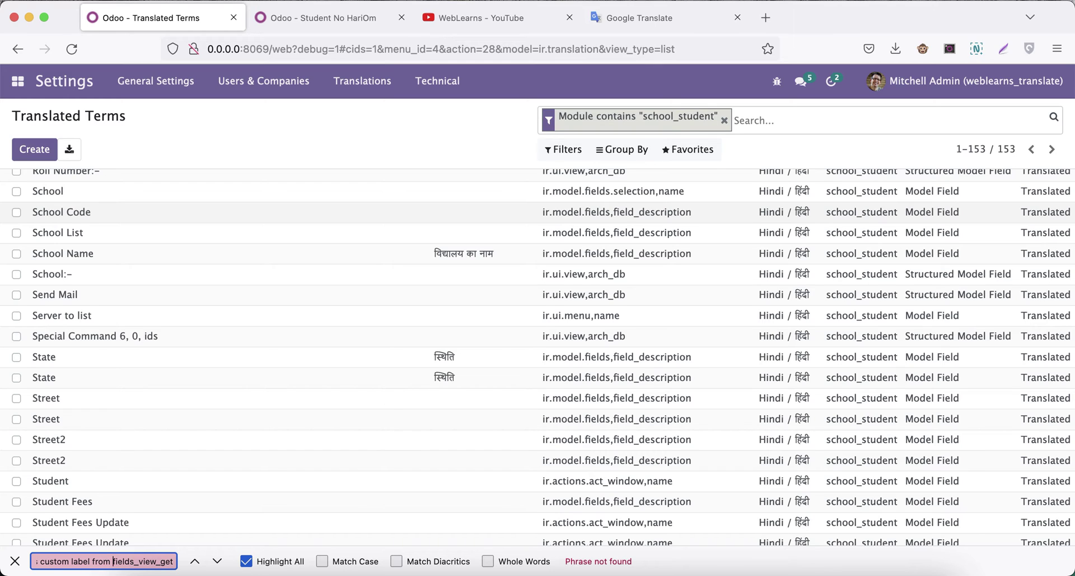
{"action": "key", "text": "super+shift+Left"}
{"action": "key", "text": "BackSpace"}
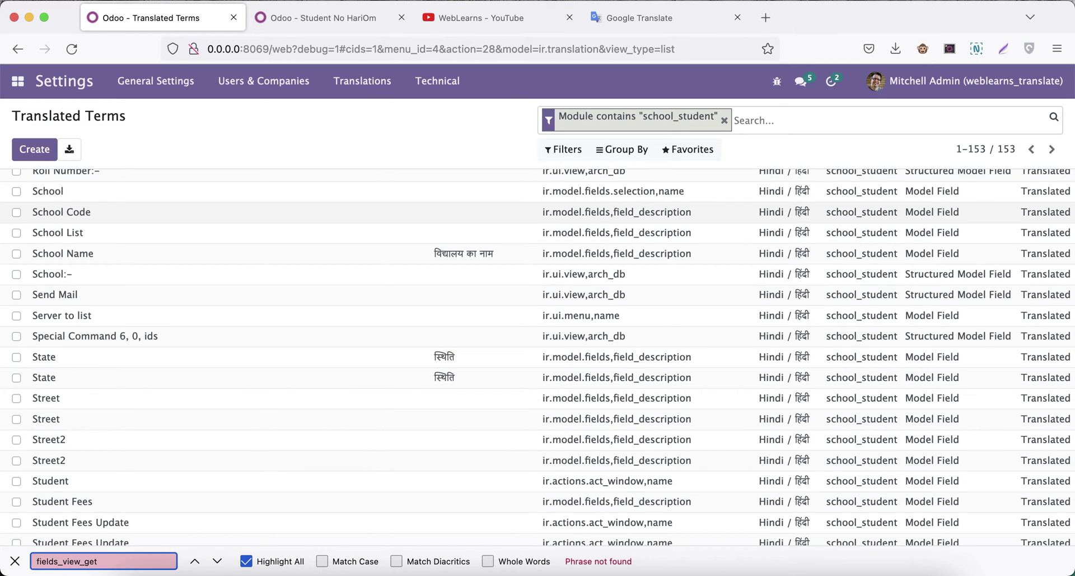
{"action": "left_click", "coordinate": [340, 14]}
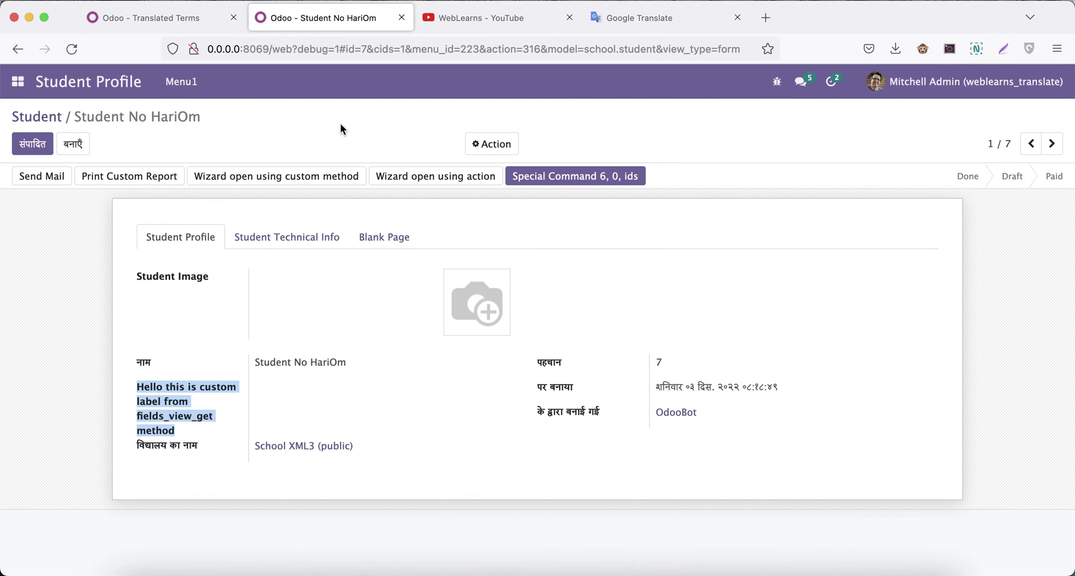
{"action": "left_click", "coordinate": [196, 406]}
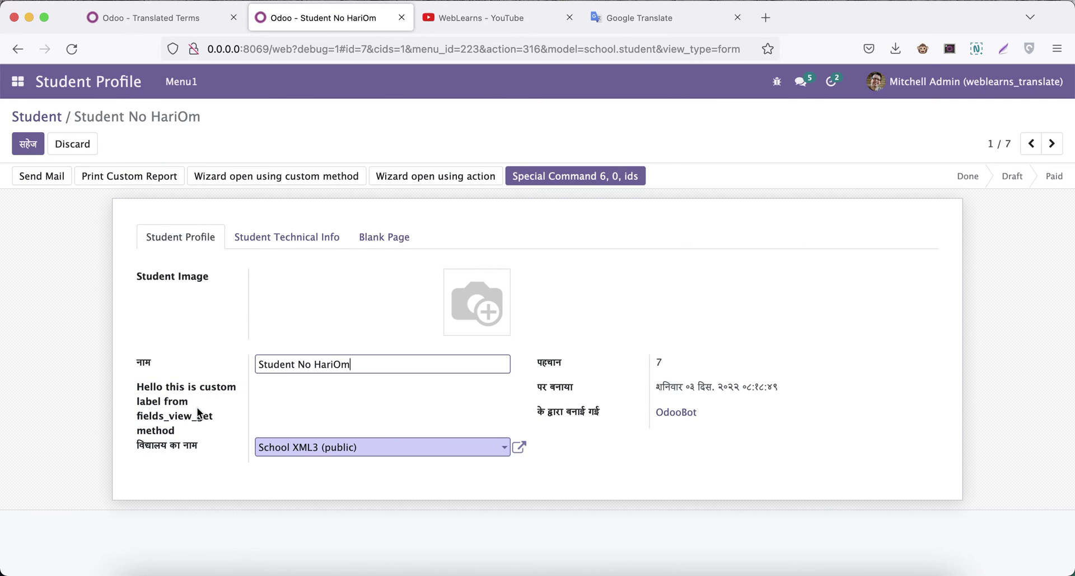
{"action": "left_click", "coordinate": [74, 144]}
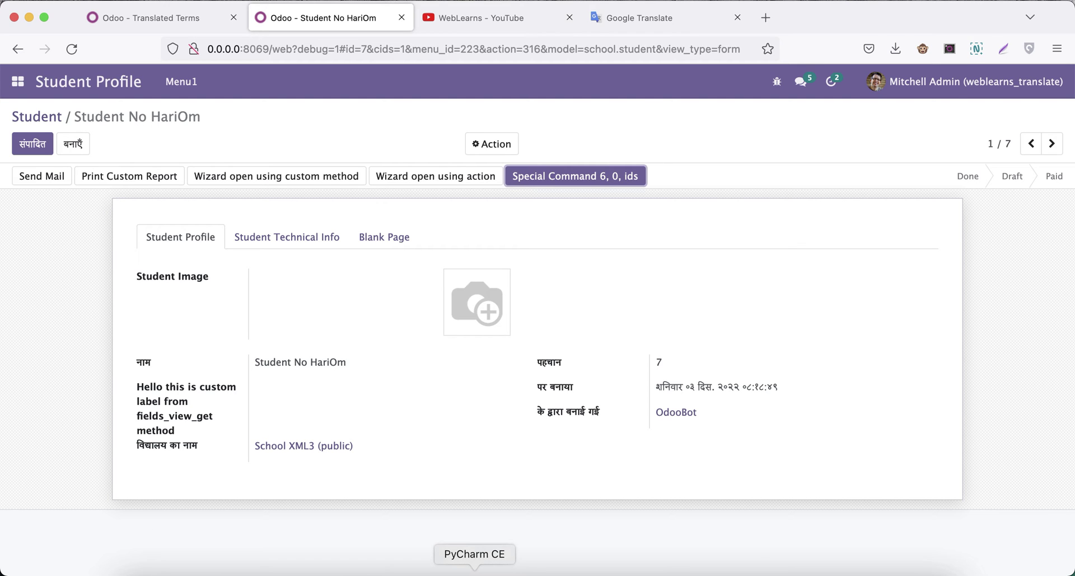
Switch to PyCharm and open models.py from the school_student module in odoo-training's custom_addons folder
{"action": "left_click", "coordinate": [474, 570]}
{"action": "left_click", "coordinate": [8, 90]}
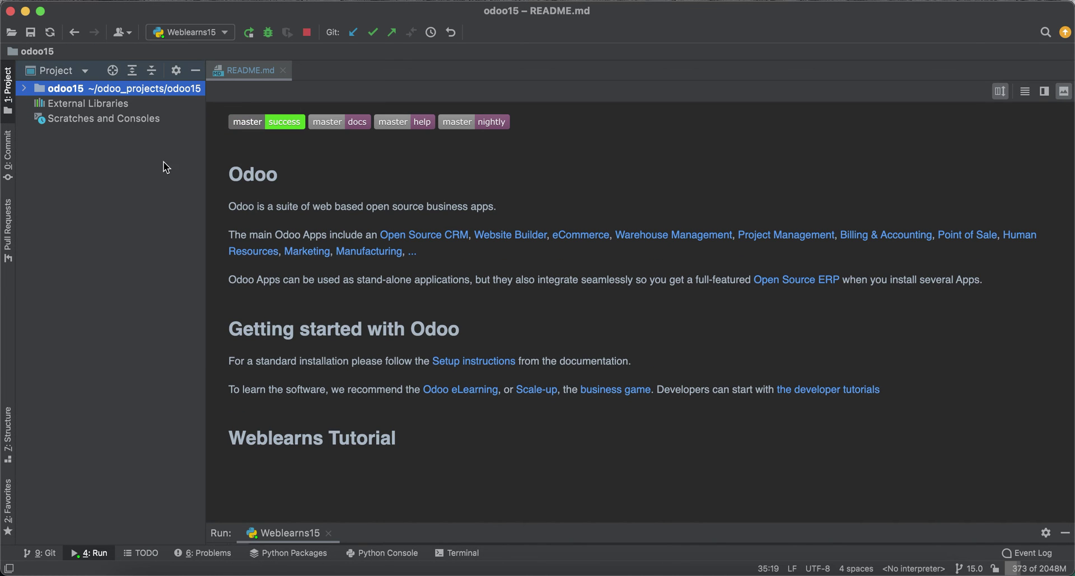
{"action": "double_click", "coordinate": [116, 89]}
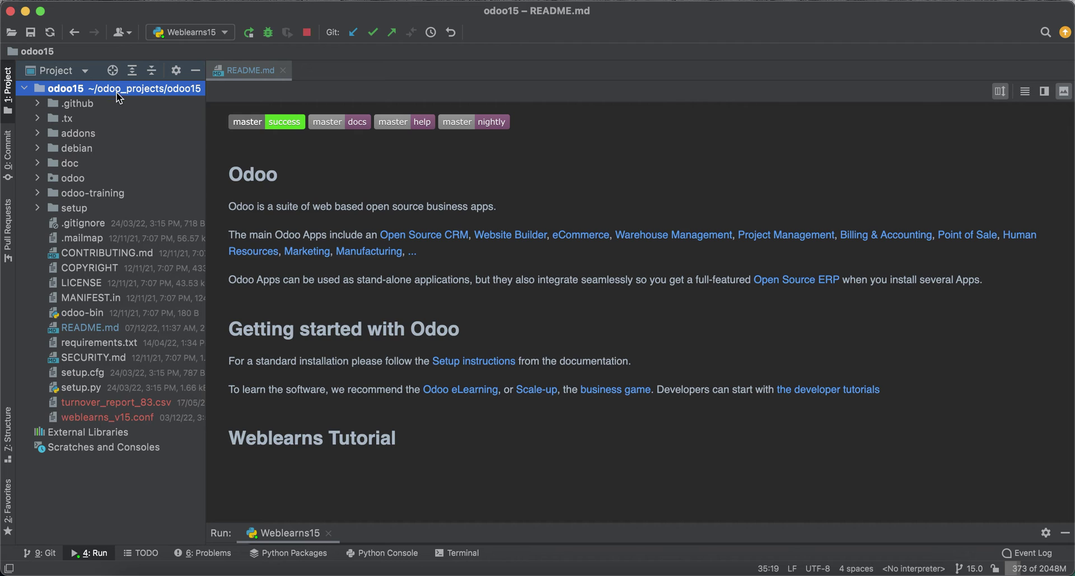
{"action": "double_click", "coordinate": [117, 133]}
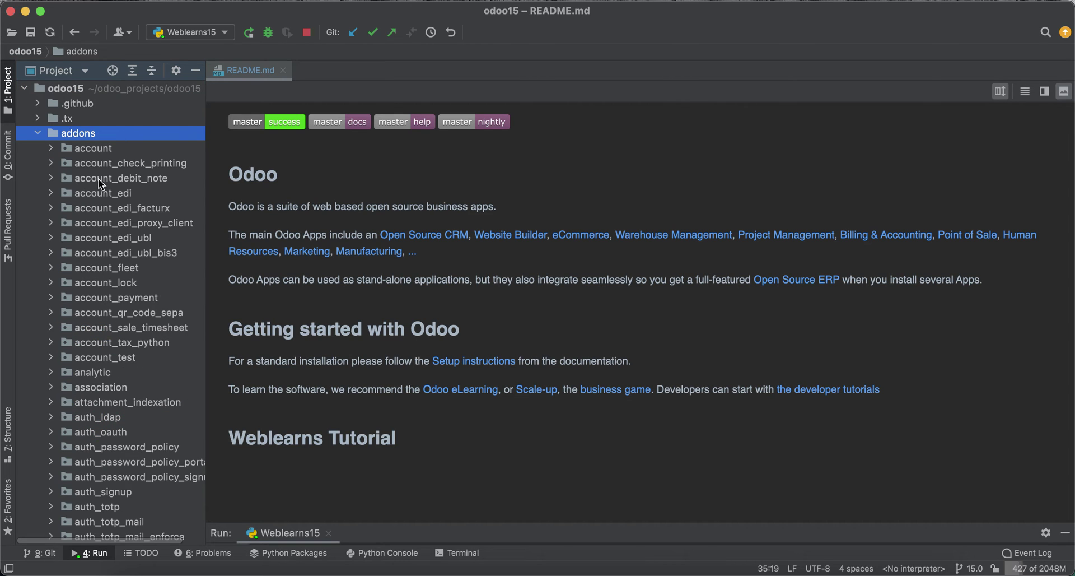
{"action": "double_click", "coordinate": [86, 137]}
{"action": "double_click", "coordinate": [88, 191]}
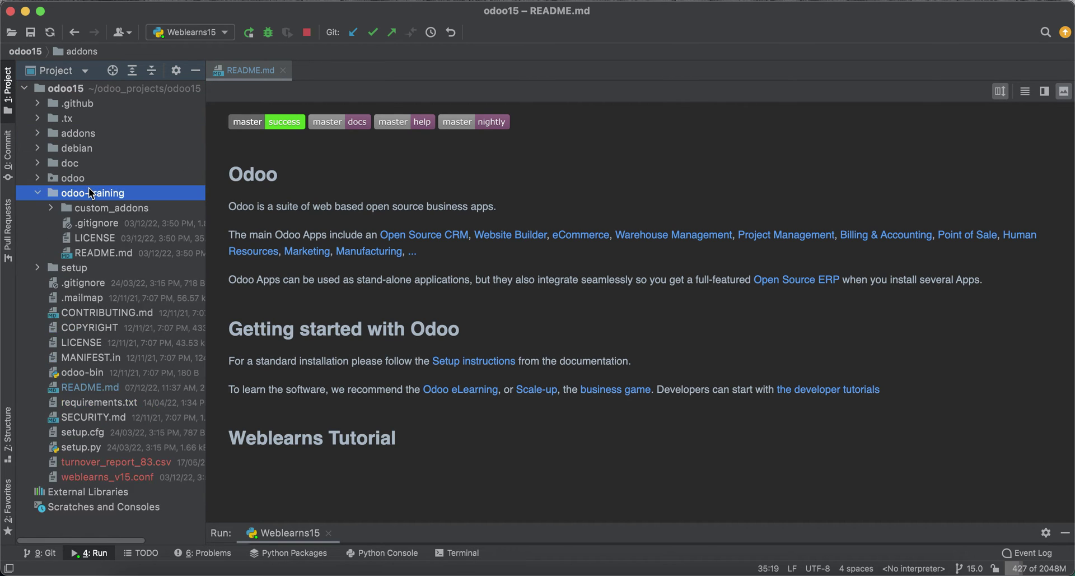
{"action": "double_click", "coordinate": [112, 208]}
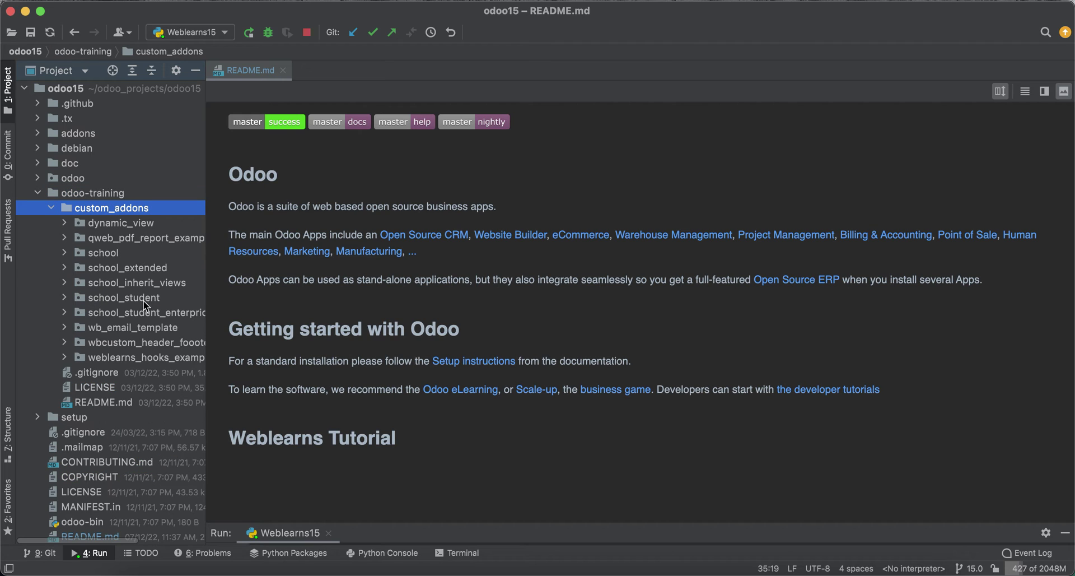
{"action": "double_click", "coordinate": [94, 298]}
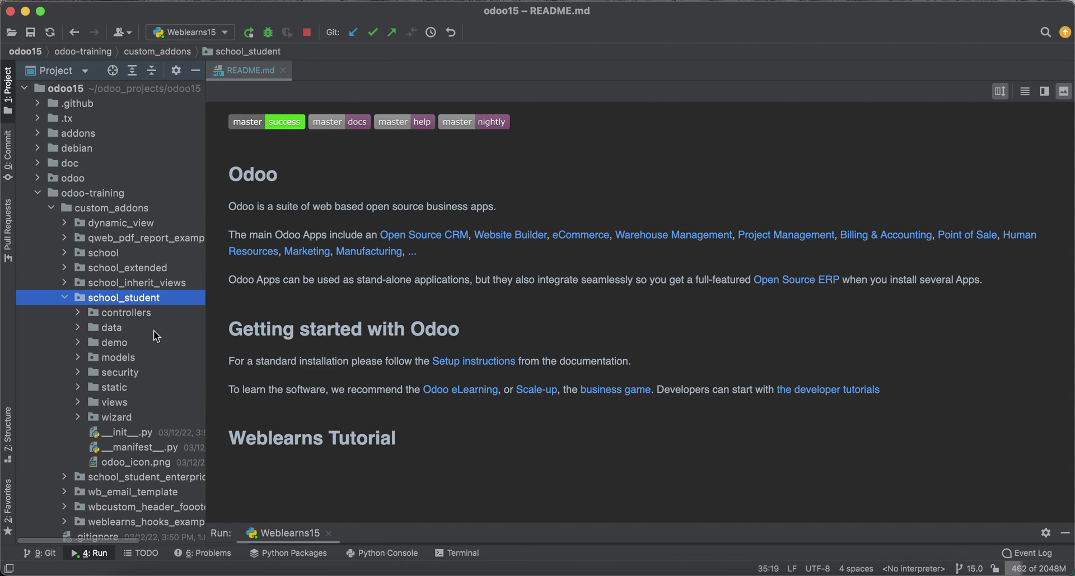
{"action": "left_click", "coordinate": [86, 359]}
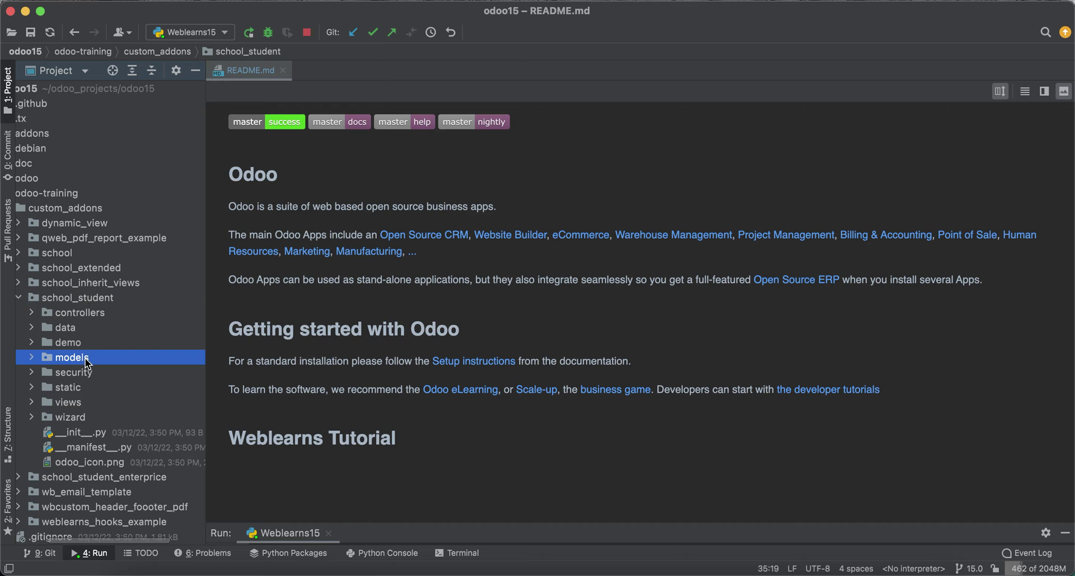
{"action": "double_click", "coordinate": [85, 361]}
{"action": "double_click", "coordinate": [104, 389]}
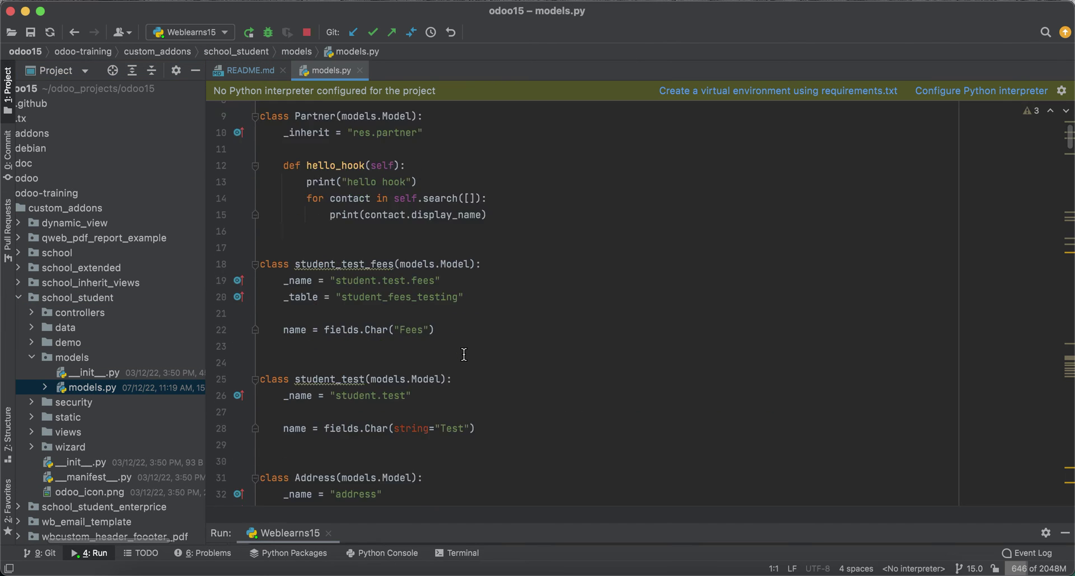
Locate the fields_view_get method in the school_student class of models.py
{"action": "scroll", "coordinate": [464, 354], "scroll_direction": "down", "scroll_amount": 13}
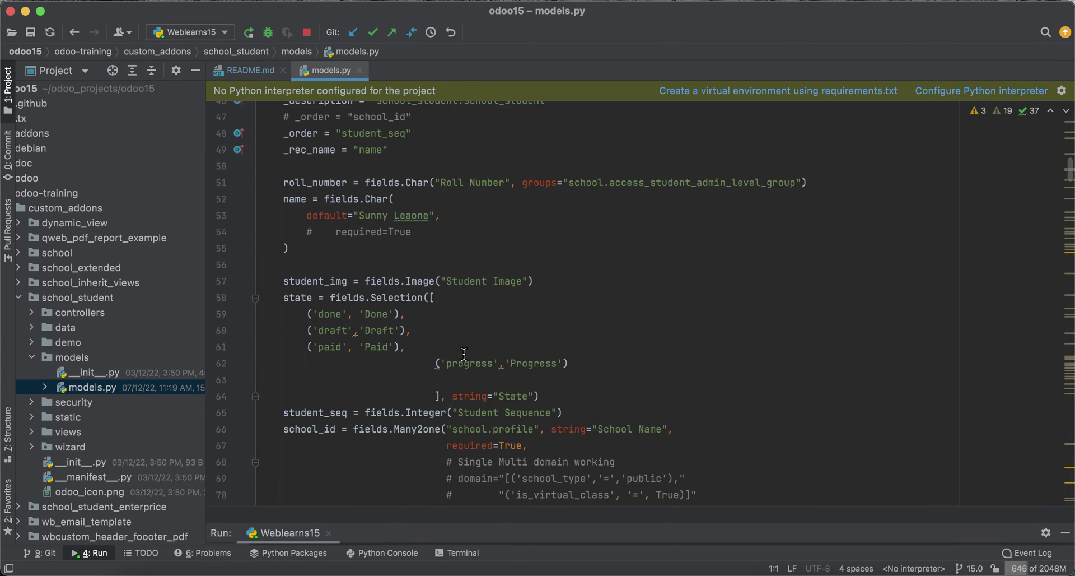
{"action": "scroll", "coordinate": [464, 354], "scroll_direction": "up", "scroll_amount": 2}
{"action": "left_click_drag", "start_coordinate": [339, 162], "coordinate": [410, 162]}
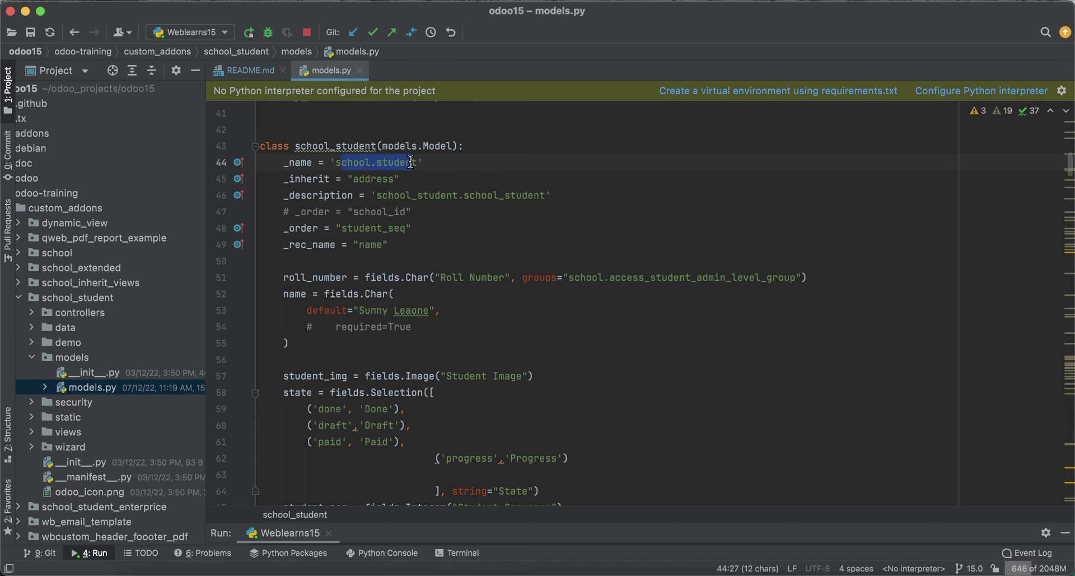
{"action": "scroll", "coordinate": [467, 308], "scroll_direction": "down", "scroll_amount": 20}
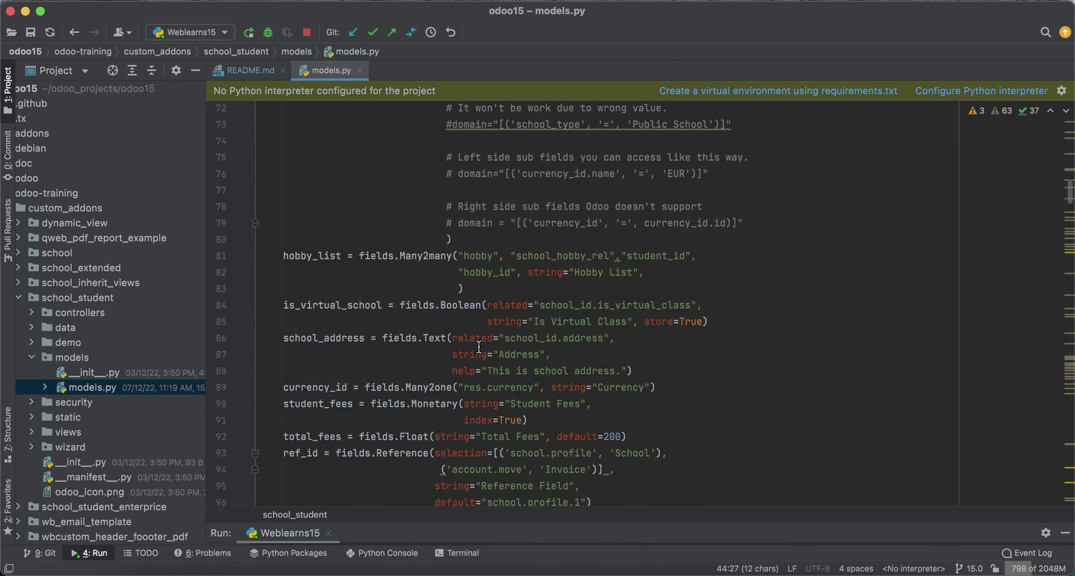
{"action": "scroll", "coordinate": [479, 347], "scroll_direction": "down", "scroll_amount": 10}
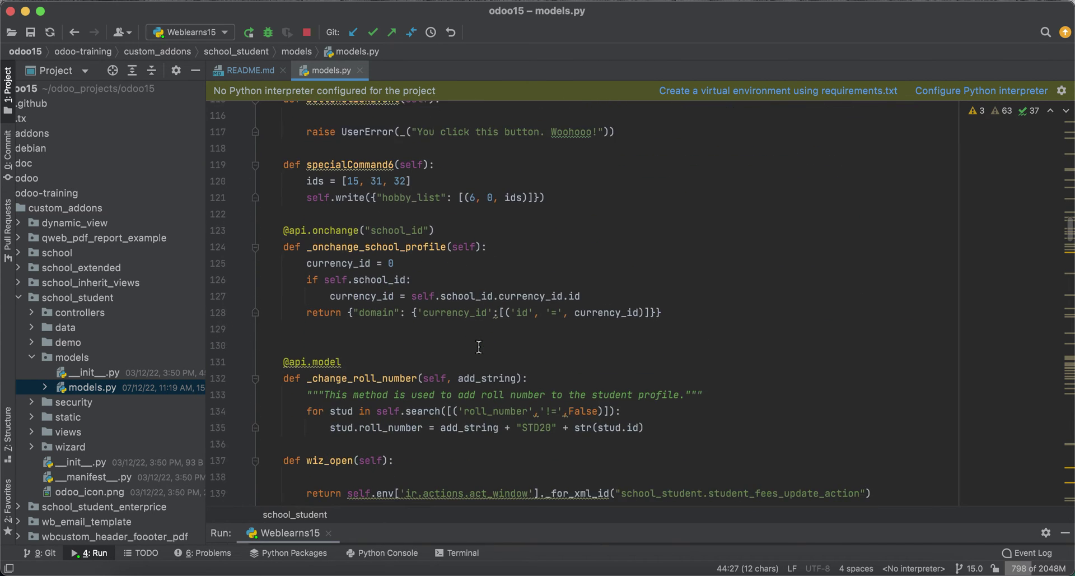
{"action": "scroll", "coordinate": [479, 347], "scroll_direction": "down", "scroll_amount": 20}
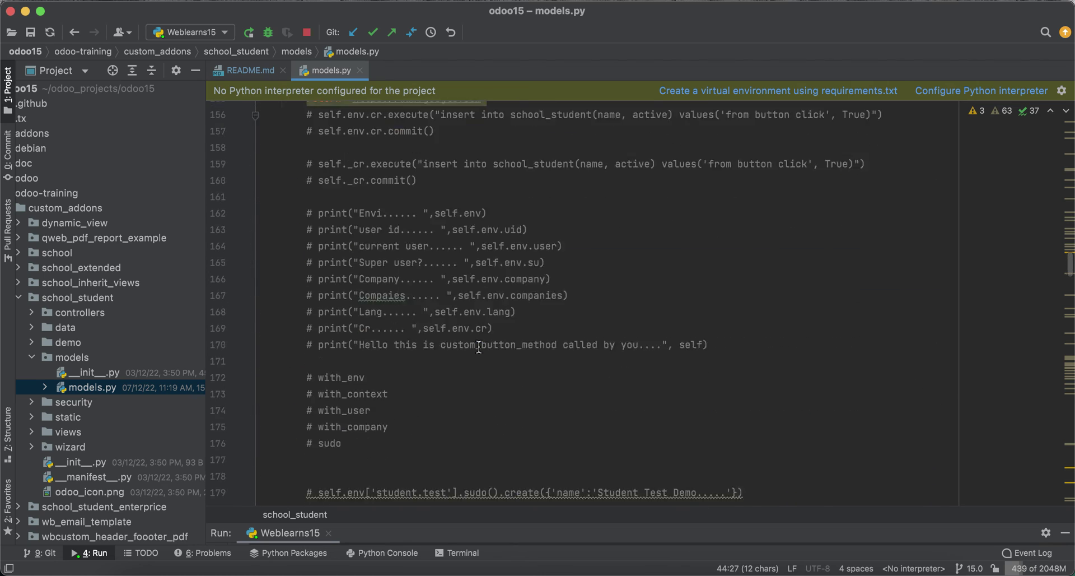
{"action": "scroll", "coordinate": [479, 347], "scroll_direction": "down", "scroll_amount": 3}
{"action": "double_click", "coordinate": [361, 191]}
{"action": "scroll", "coordinate": [425, 328], "scroll_direction": "down", "scroll_amount": 1}
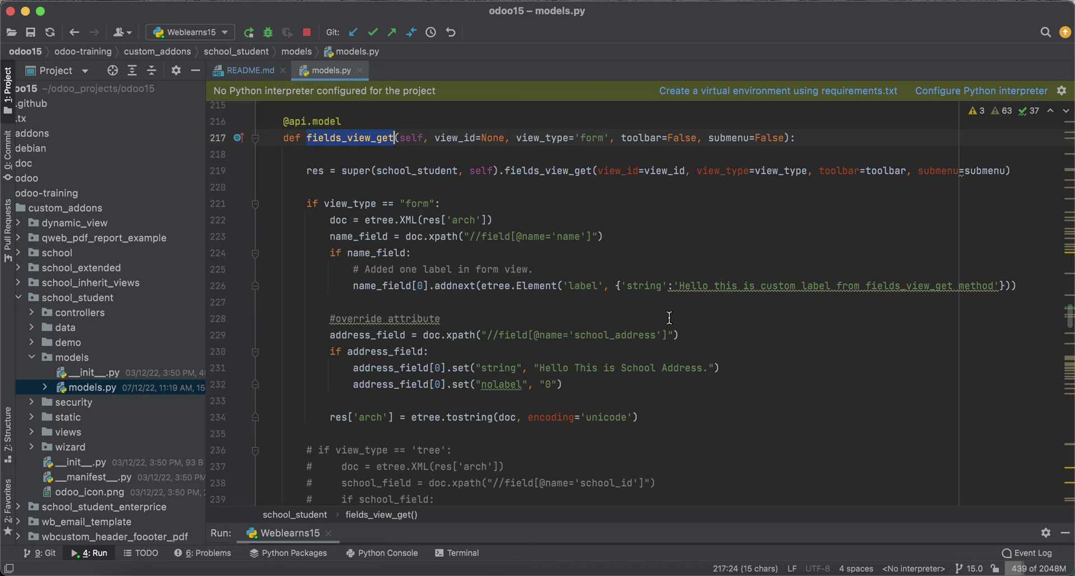
Select the hard-coded label text "Hello this is custom label from fields_view_get method" in the fields_view_get method
{"action": "left_click", "coordinate": [679, 285]}
{"action": "key", "text": "alt+shift+Right"}
{"action": "key", "text": "alt+shift+Right"}
{"action": "key", "text": "alt+shift+Right"}
{"action": "key", "text": "alt+shift+Right"}
{"action": "key", "text": "alt+shift+Right"}
{"action": "key", "text": "alt+shift+Right"}
{"action": "key", "text": "alt+shift+Right"}
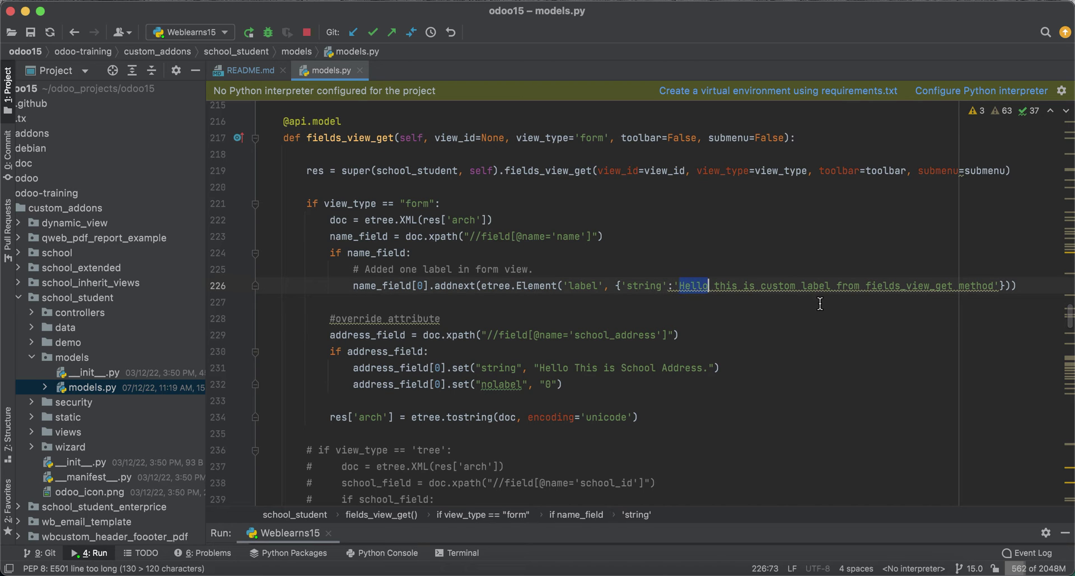
{"action": "key", "text": "alt+shift+Right"}
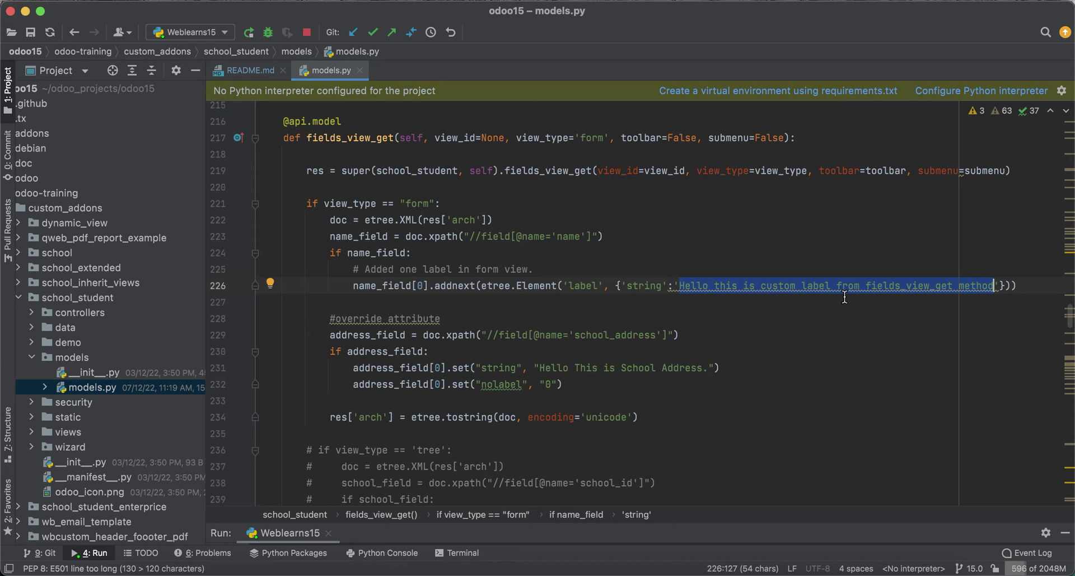
Copy the custom label text from the student form in Firefox and paste it as the internal source of a new translated term
{"action": "left_click", "coordinate": [344, 570]}
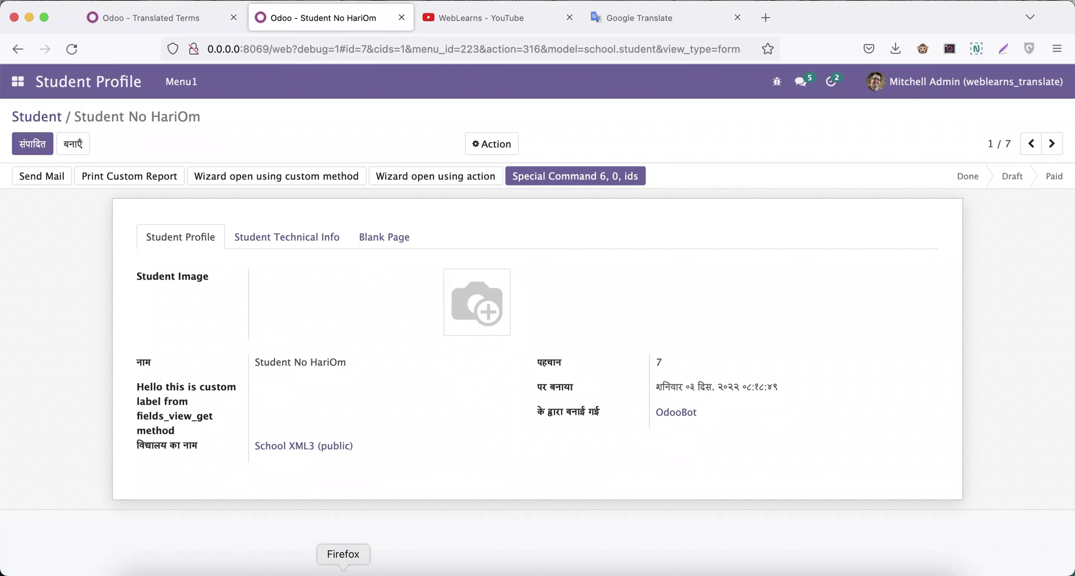
{"action": "key", "text": "super+f"}
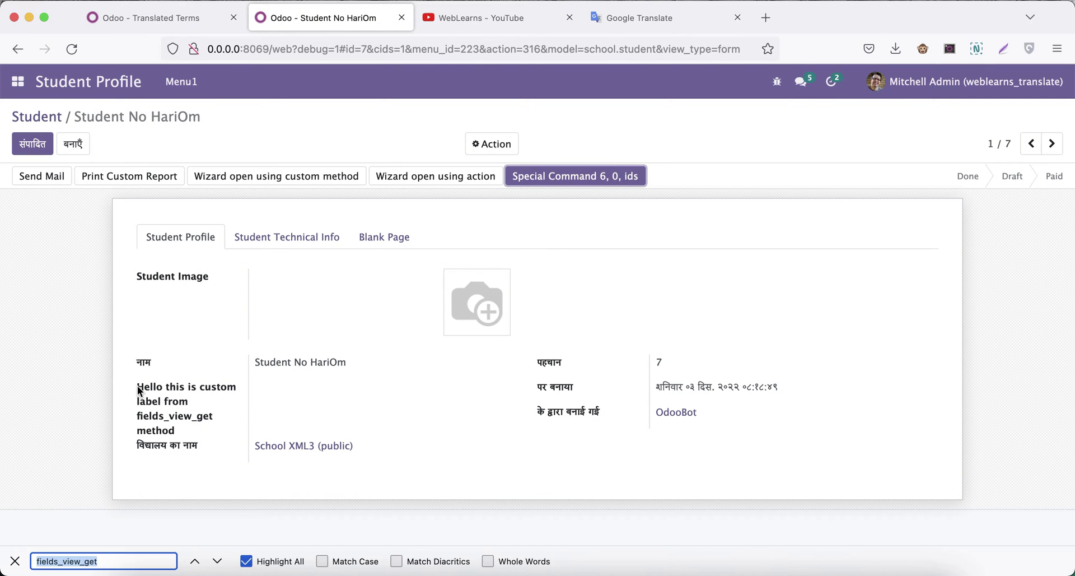
{"action": "triple_click", "coordinate": [138, 390]}
{"action": "key", "text": "super+c"}
{"action": "key", "text": "Escape"}
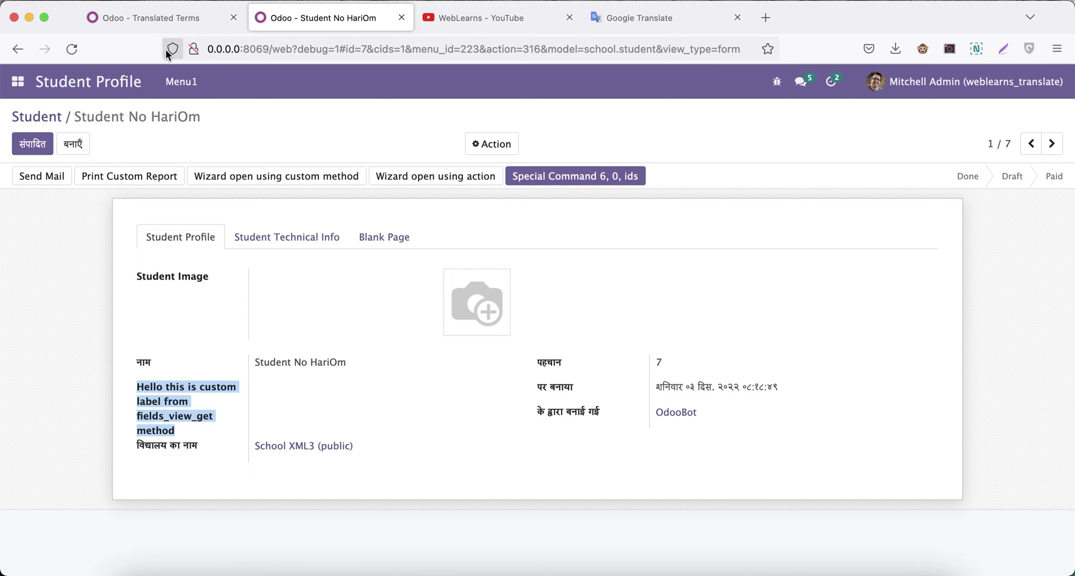
{"action": "left_click", "coordinate": [165, 23]}
{"action": "left_click", "coordinate": [27, 150]}
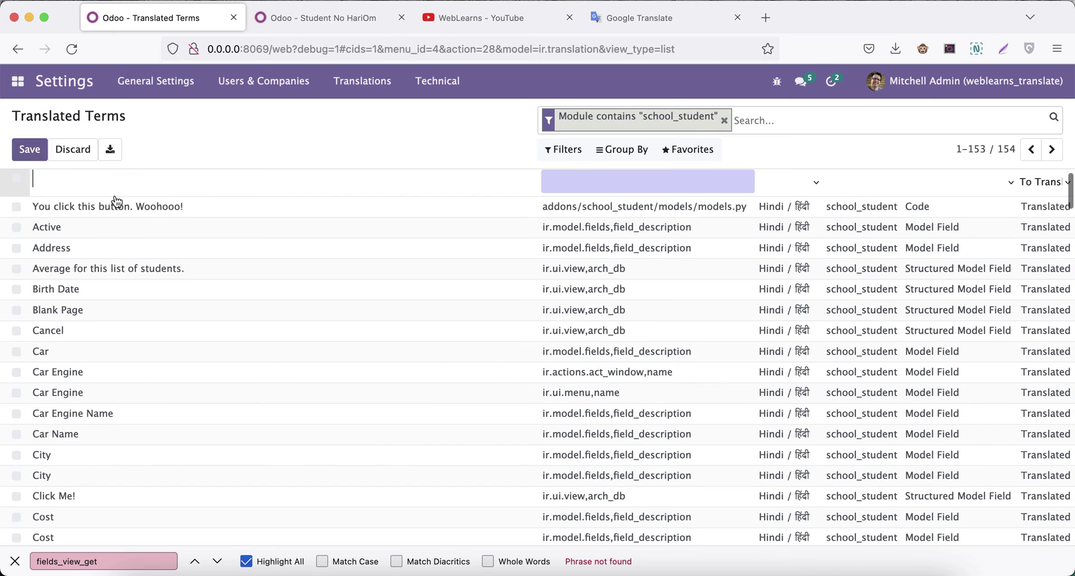
{"action": "key", "text": "super+v"}
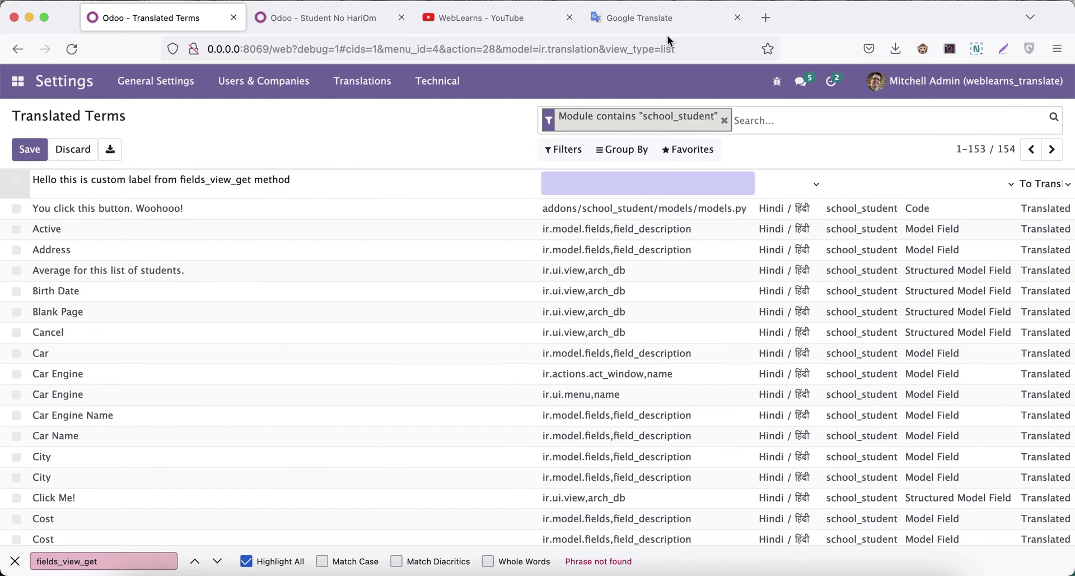
Translate the label text from English to Hindi in Google Translate and paste the result as the new term's translation value
{"action": "left_click", "coordinate": [661, 18]}
{"action": "left_click", "coordinate": [512, 227]}
{"action": "key", "text": "super+v"}
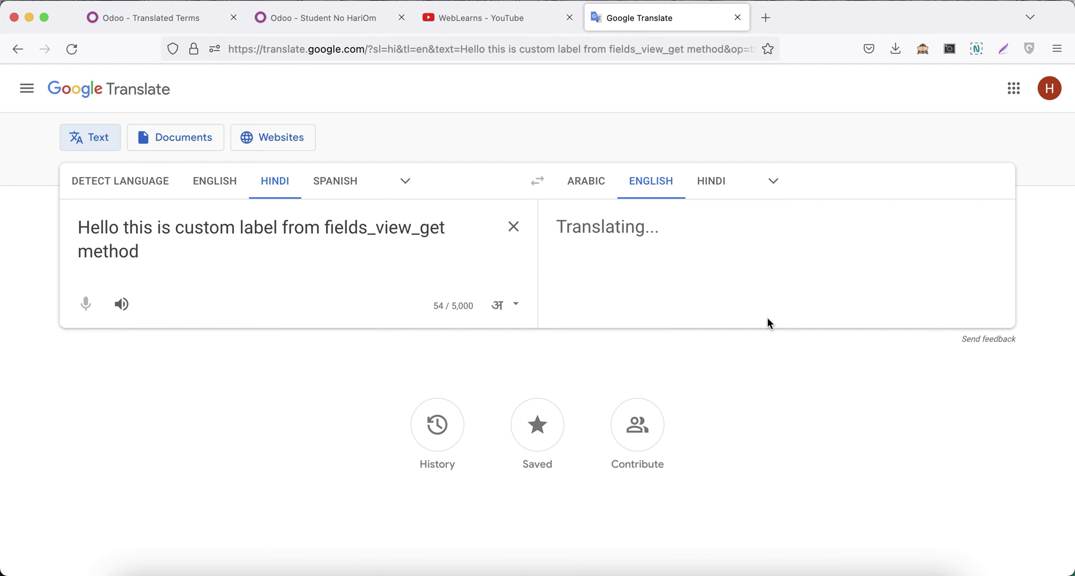
{"action": "left_click", "coordinate": [917, 340]}
{"action": "left_click", "coordinate": [711, 180]}
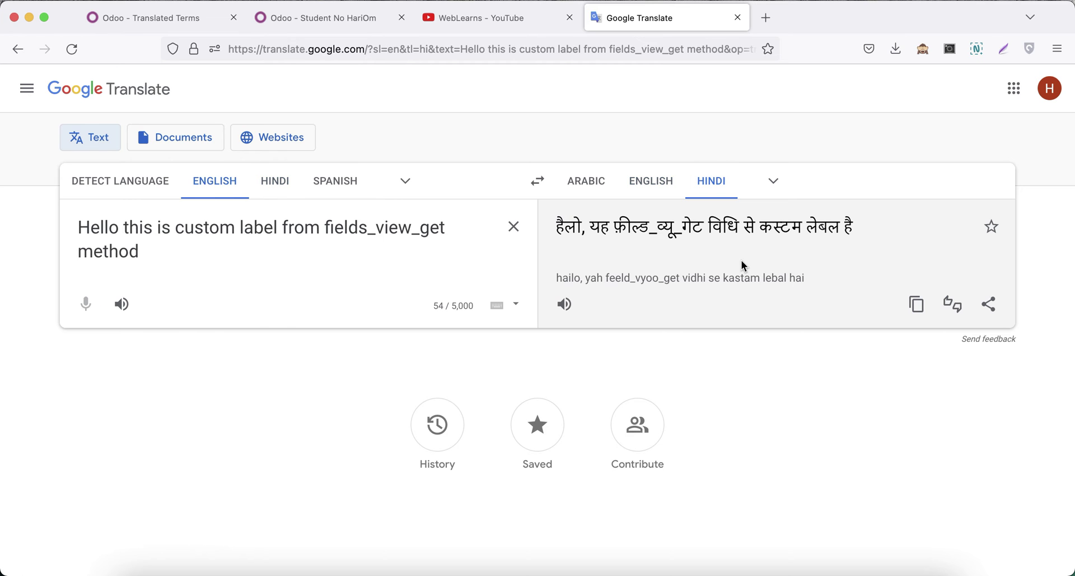
{"action": "left_click", "coordinate": [916, 304]}
{"action": "left_click", "coordinate": [170, 22]}
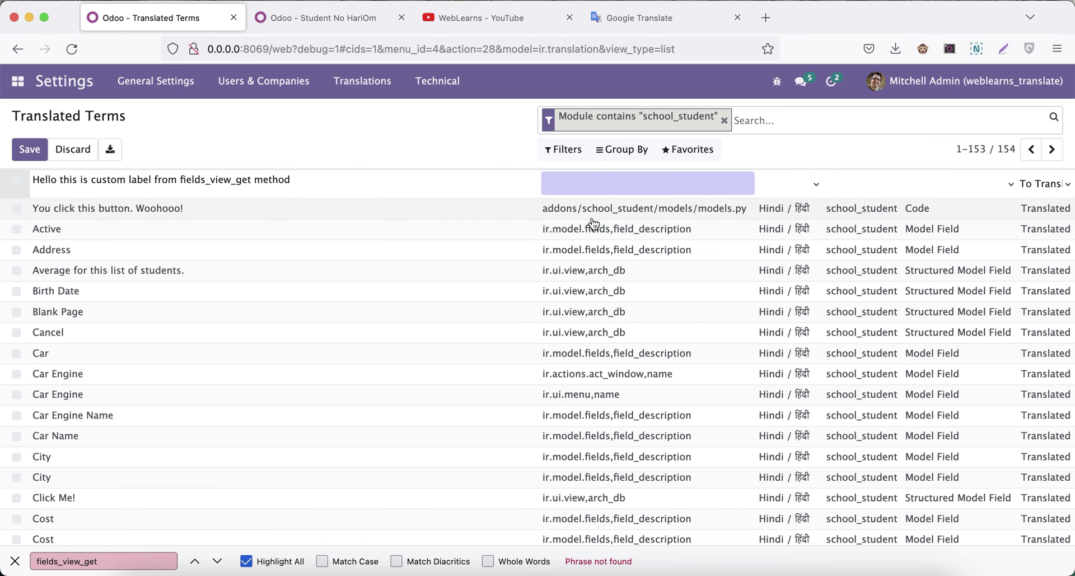
{"action": "left_click", "coordinate": [464, 183]}
{"action": "key", "text": "super+v"}
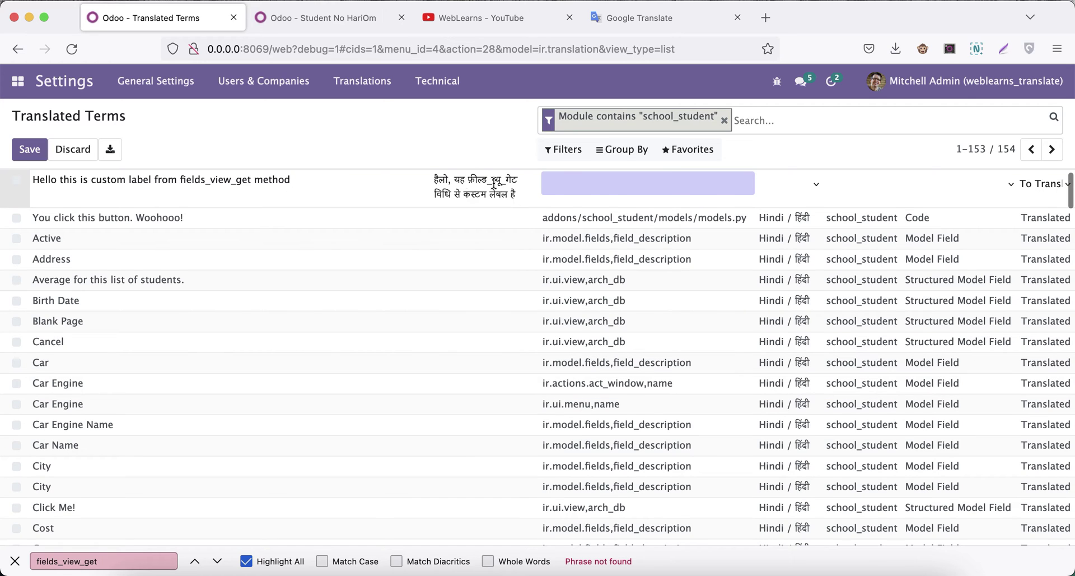
Set the new term's language to Hindi / हिंदी and its module to school_student, copying the module name from the PyCharm project
{"action": "left_click", "coordinate": [575, 180]}
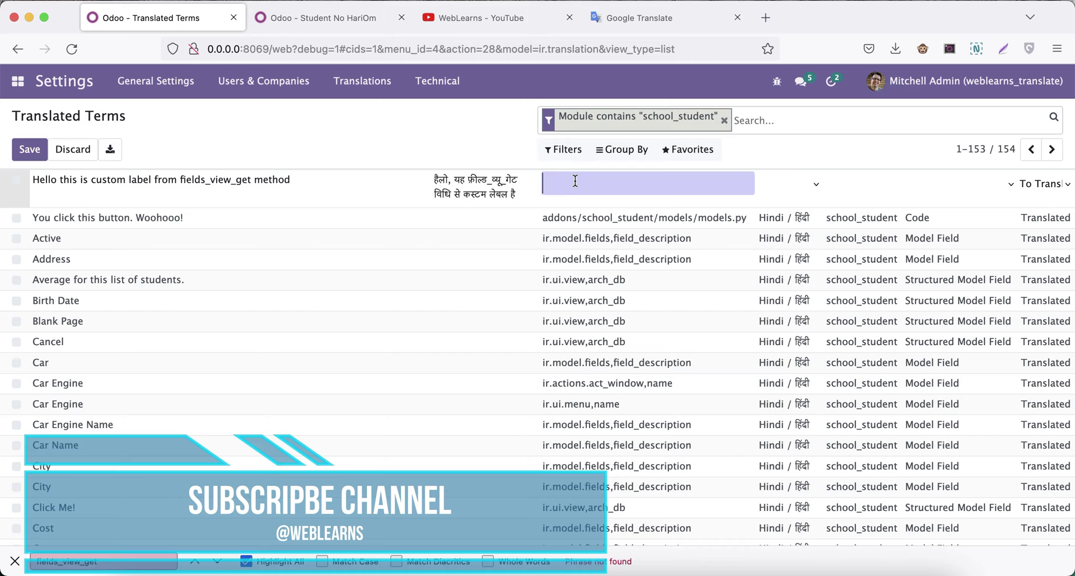
{"action": "left_click", "coordinate": [787, 184]}
{"action": "left_click", "coordinate": [798, 227]}
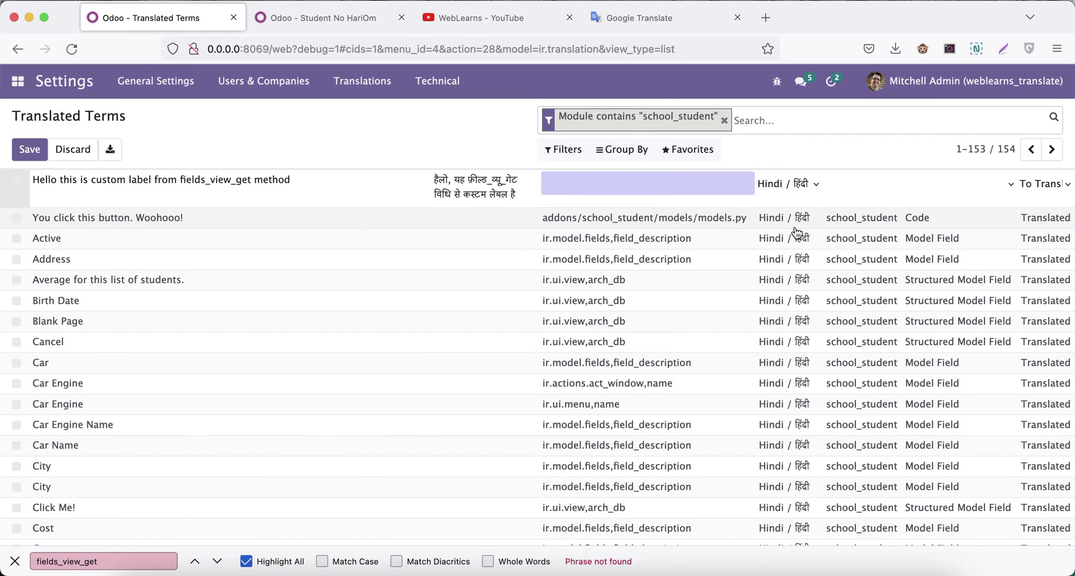
{"action": "left_click", "coordinate": [849, 185]}
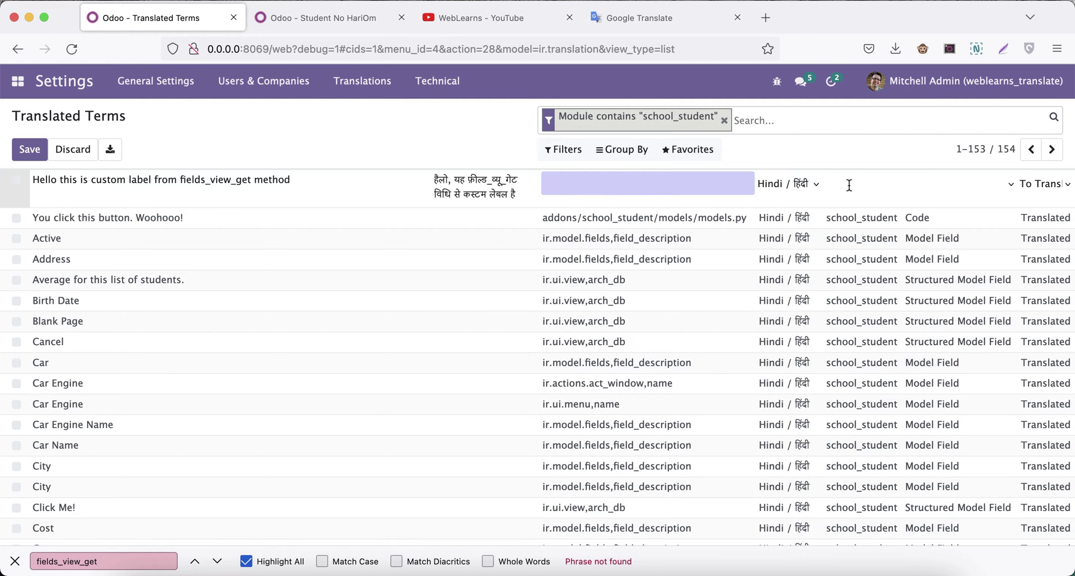
{"action": "left_click", "coordinate": [475, 573]}
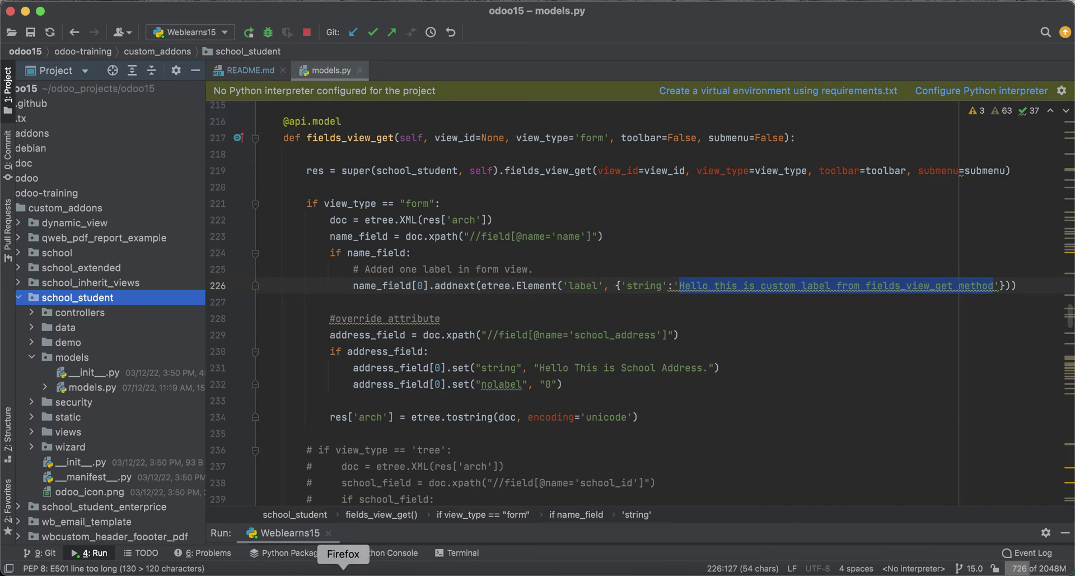
{"action": "left_click", "coordinate": [344, 570]}
{"action": "key", "text": "ctrl+v"}
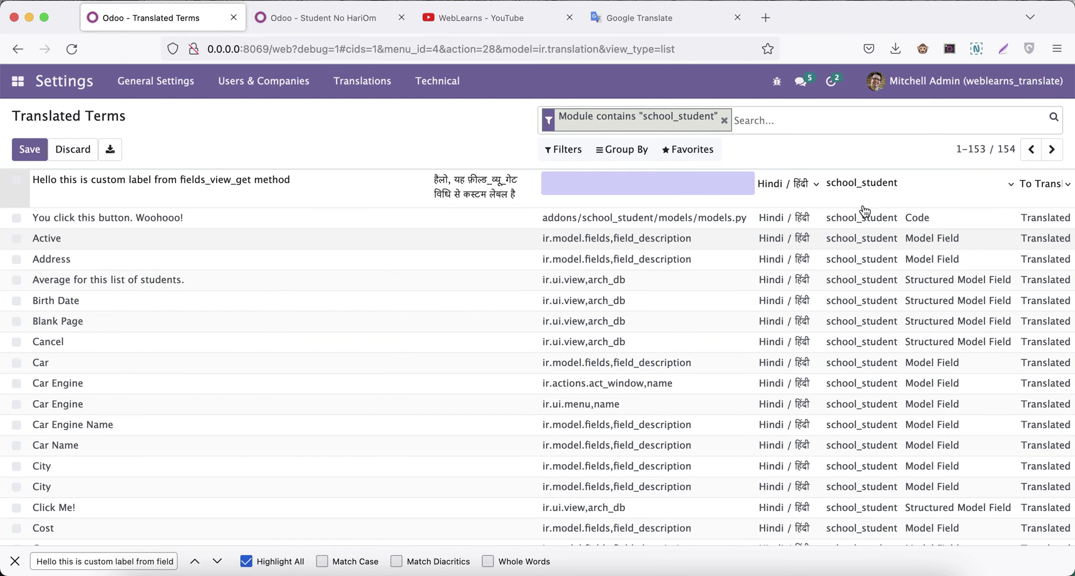
Set the new term's type to Code and its status to Translated
{"action": "left_click", "coordinate": [950, 182]}
{"action": "left_click", "coordinate": [951, 224]}
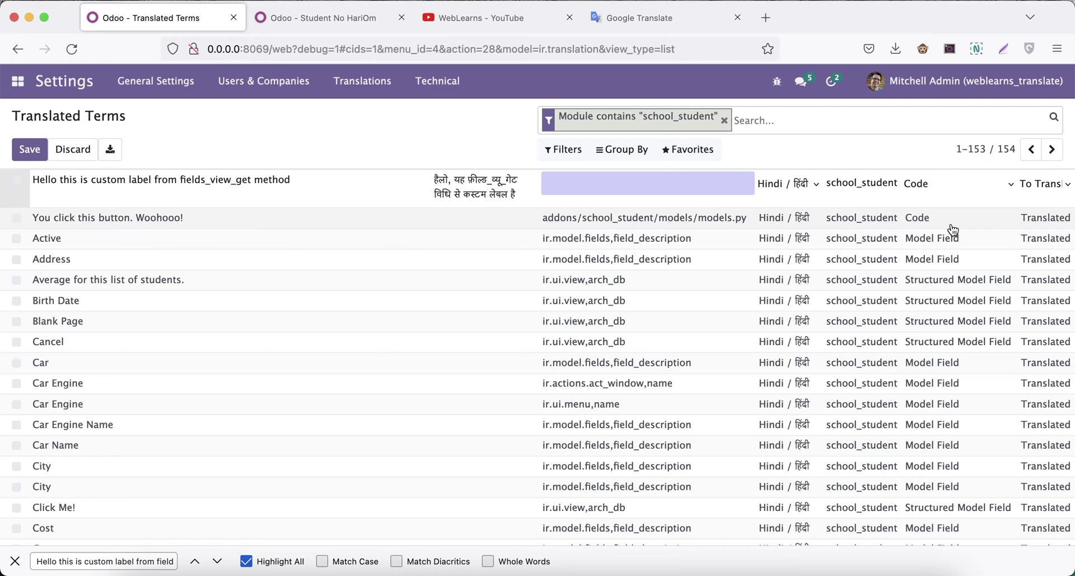
{"action": "left_click", "coordinate": [1045, 184]}
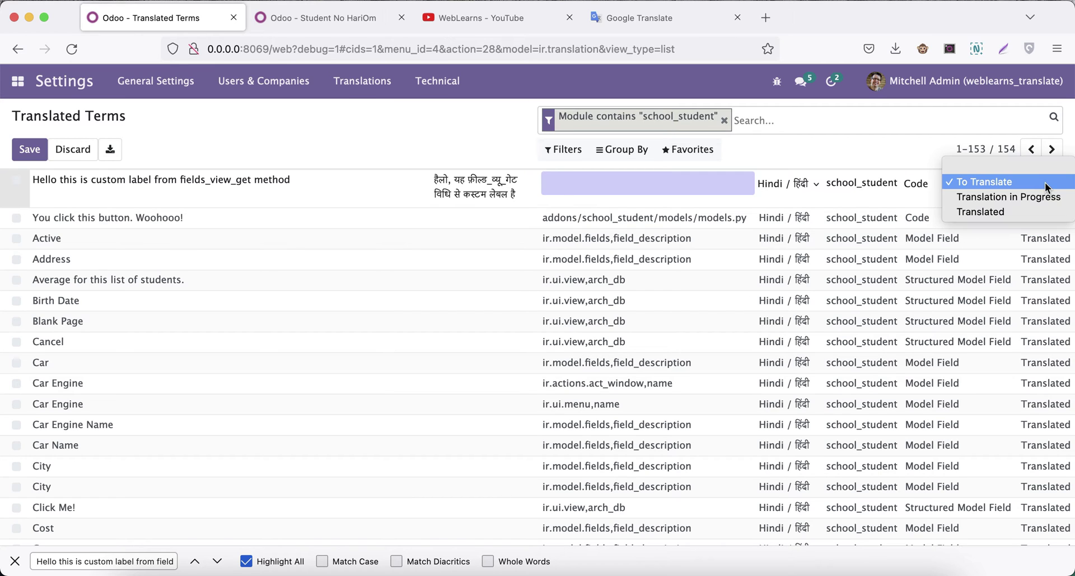
{"action": "left_click", "coordinate": [1029, 210]}
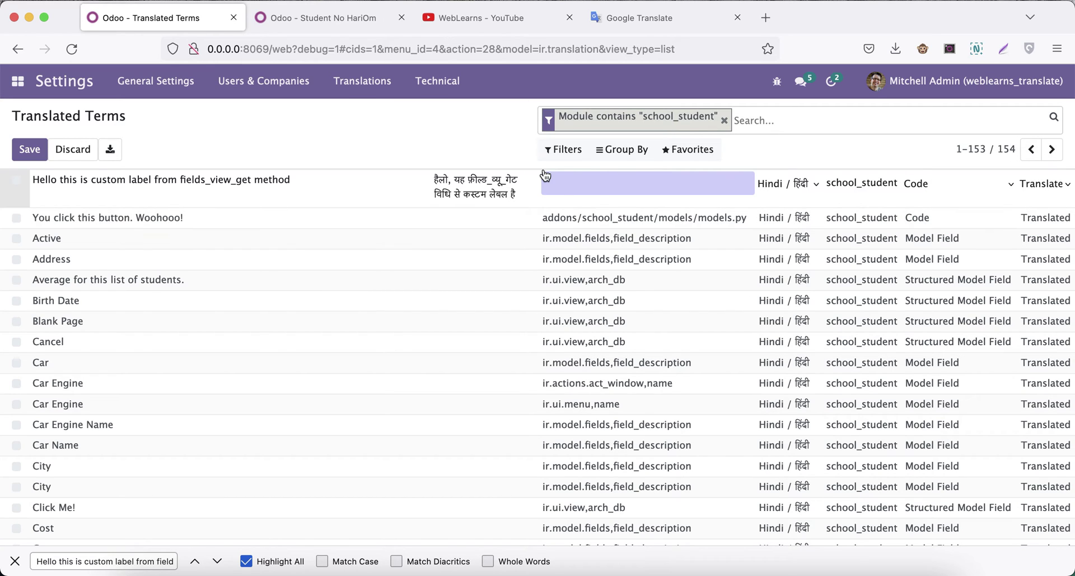
Set the new term's translated field to addons/school_student/models/models.py and save the record
{"action": "scroll", "coordinate": [600, 184], "scroll_direction": "up", "scroll_amount": 1}
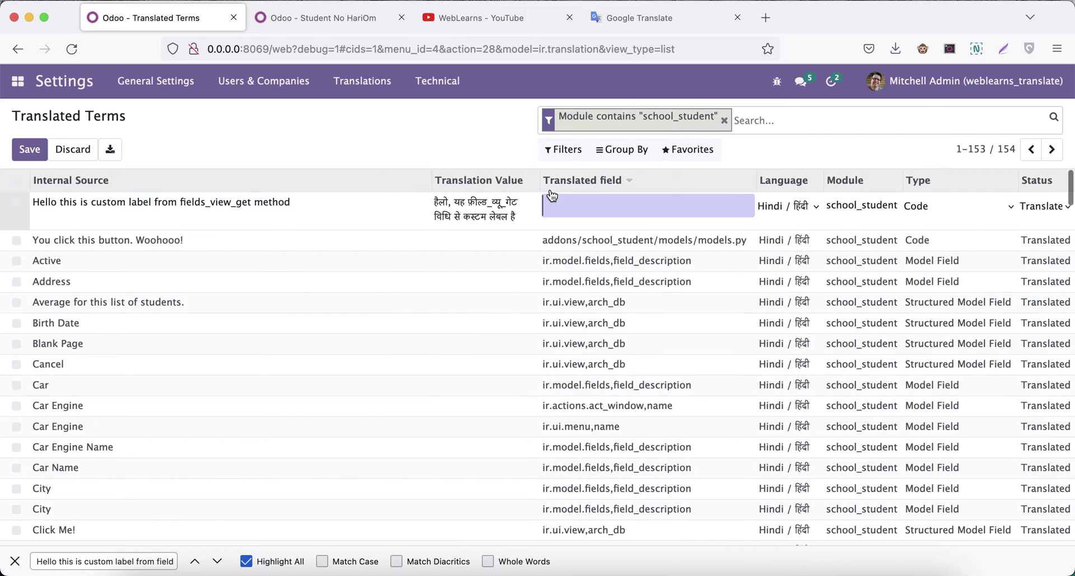
{"action": "left_click", "coordinate": [563, 206]}
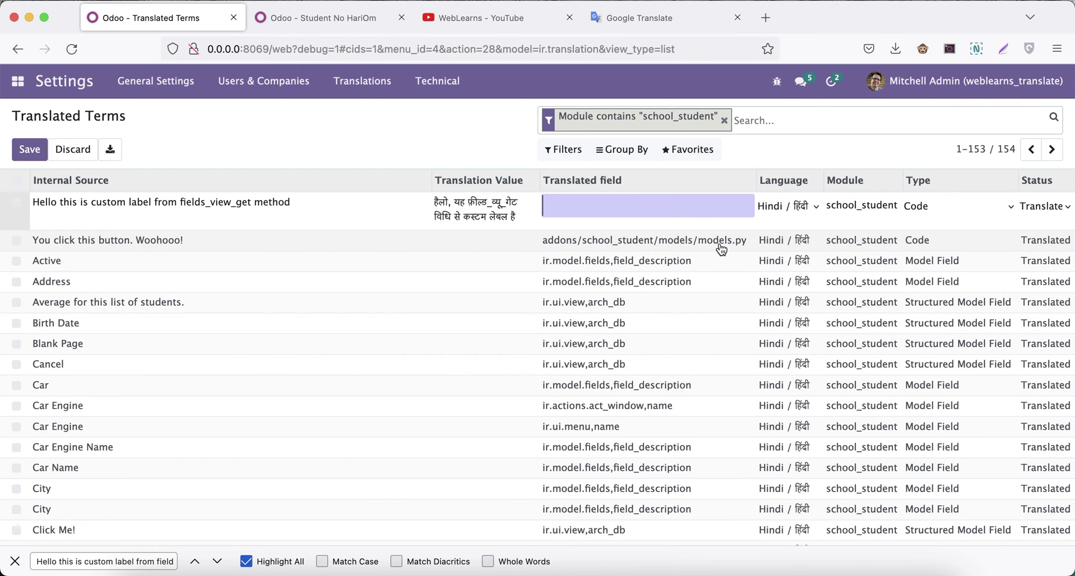
{"action": "type", "text": "addons/s"}
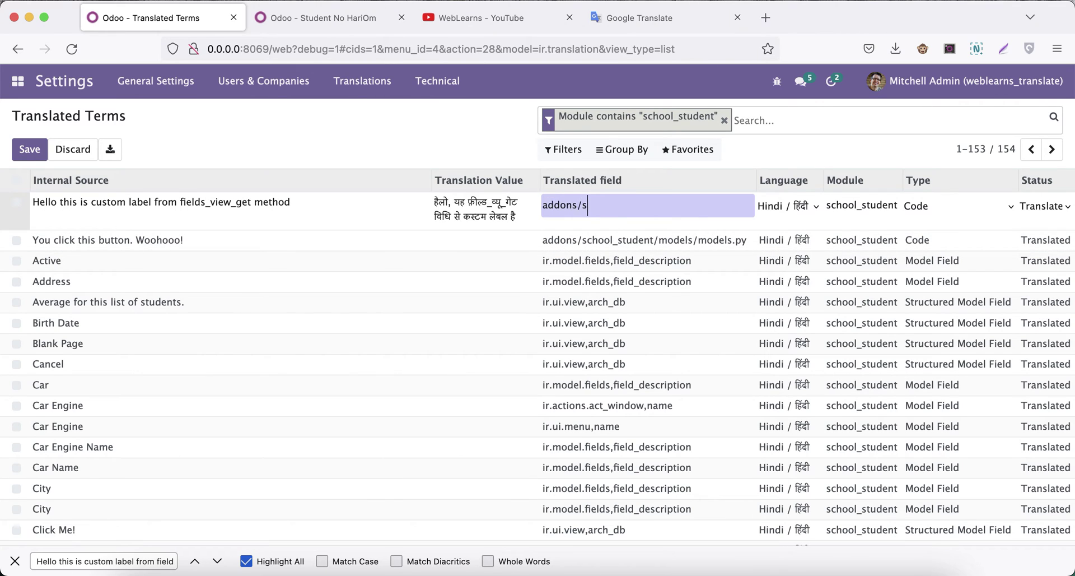
{"action": "type", "text": "chool_student/models.m"}
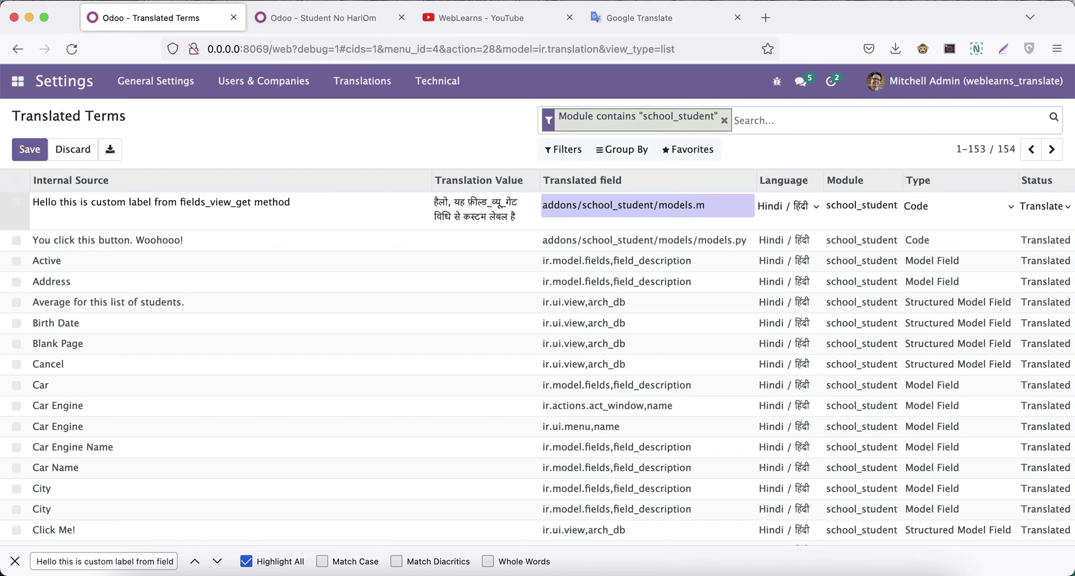
{"action": "type", "text": "models"}
{"action": "left_click", "coordinate": [455, 132]}
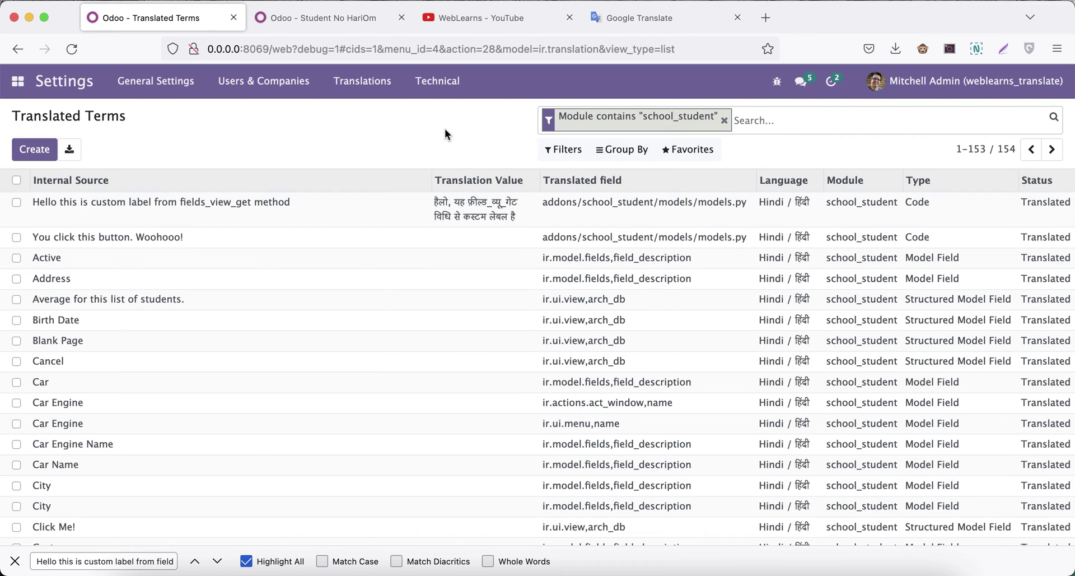
Reload the student form and check the custom label below the name field for its Hindi translation
{"action": "left_click", "coordinate": [331, 17]}
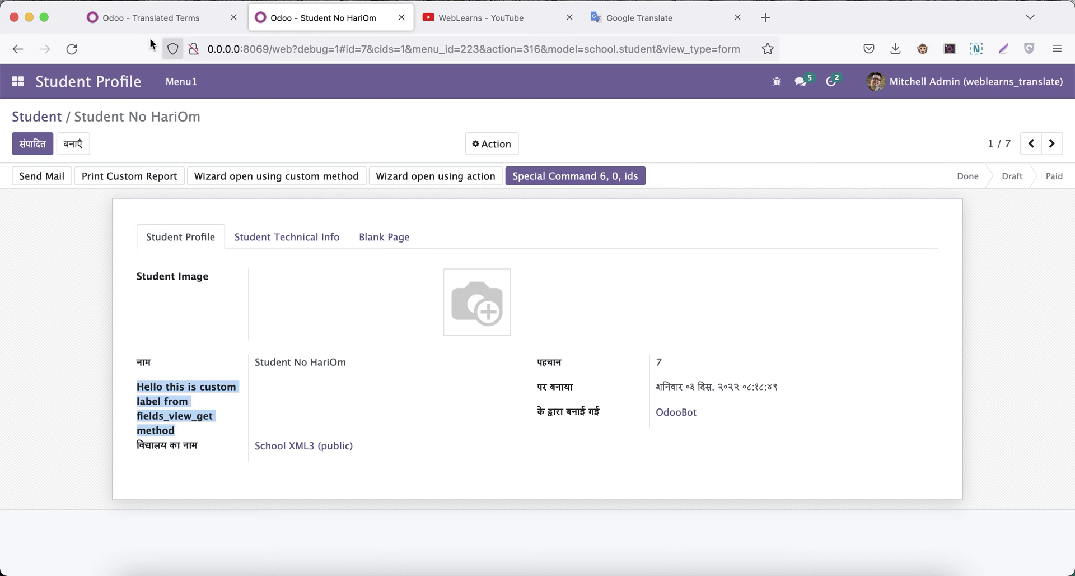
{"action": "left_click", "coordinate": [72, 49]}
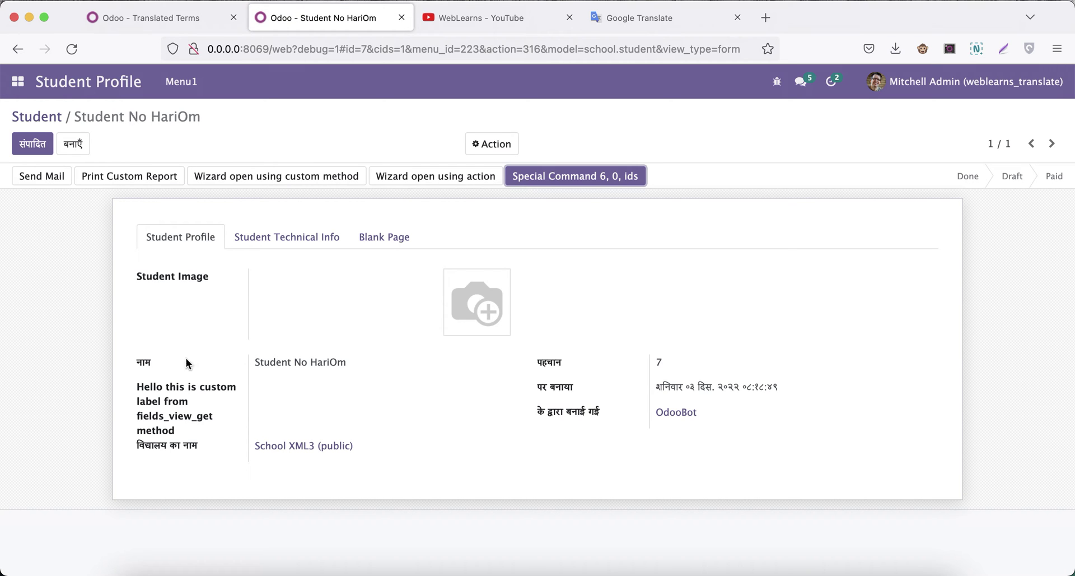
{"action": "left_click_drag", "start_coordinate": [142, 388], "coordinate": [198, 425]}
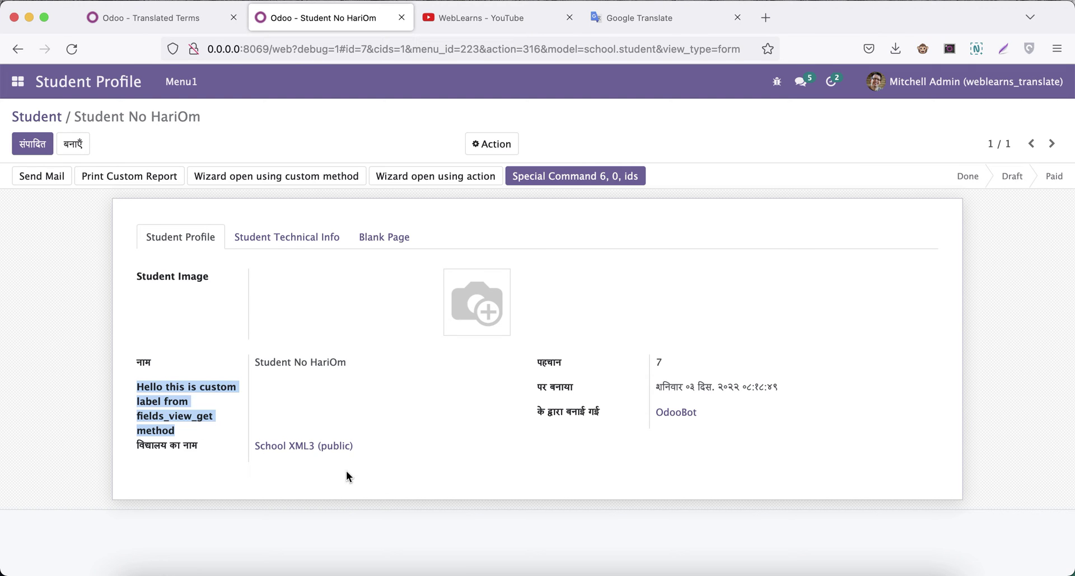
Switch to PyCharm and examine the hard-coded label string in fields_view_get and the _ import from odoo in models.py
{"action": "left_click", "coordinate": [468, 560]}
{"action": "left_click_drag", "start_coordinate": [679, 285], "coordinate": [996, 289]}
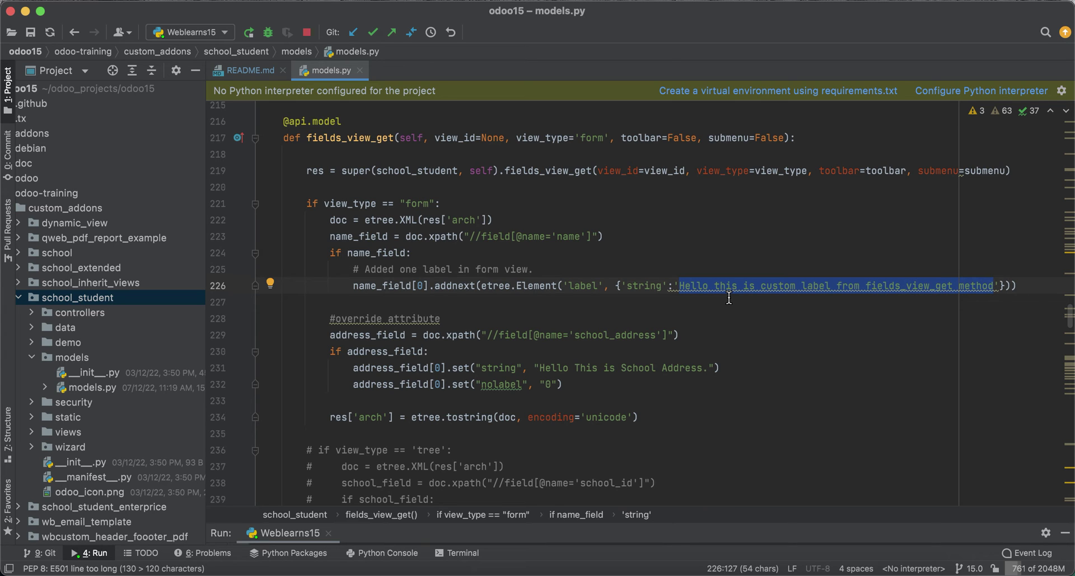
{"action": "left_click", "coordinate": [672, 301]}
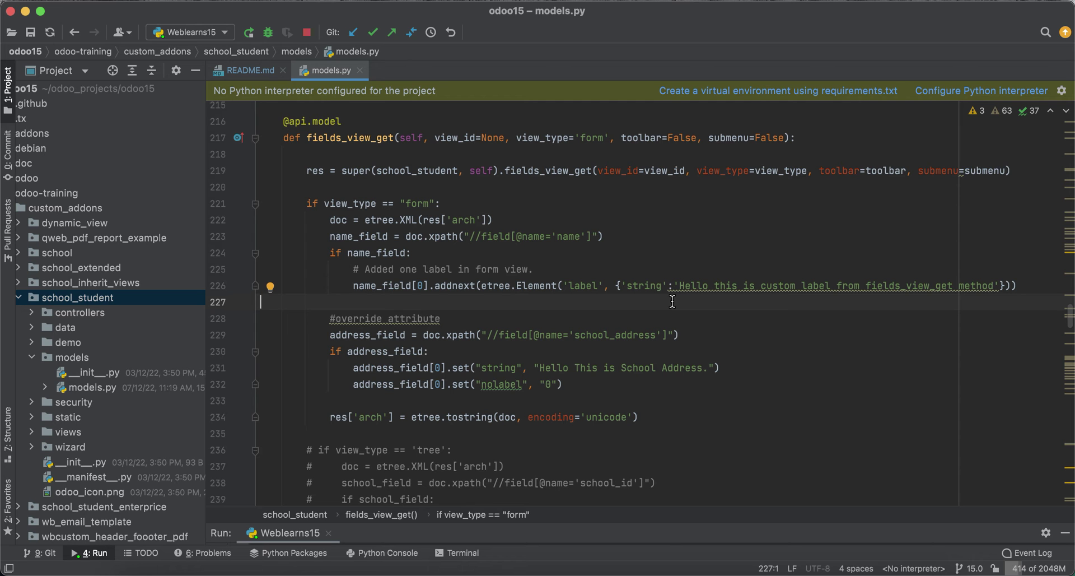
{"action": "scroll", "coordinate": [672, 301], "scroll_direction": "up", "scroll_amount": 20}
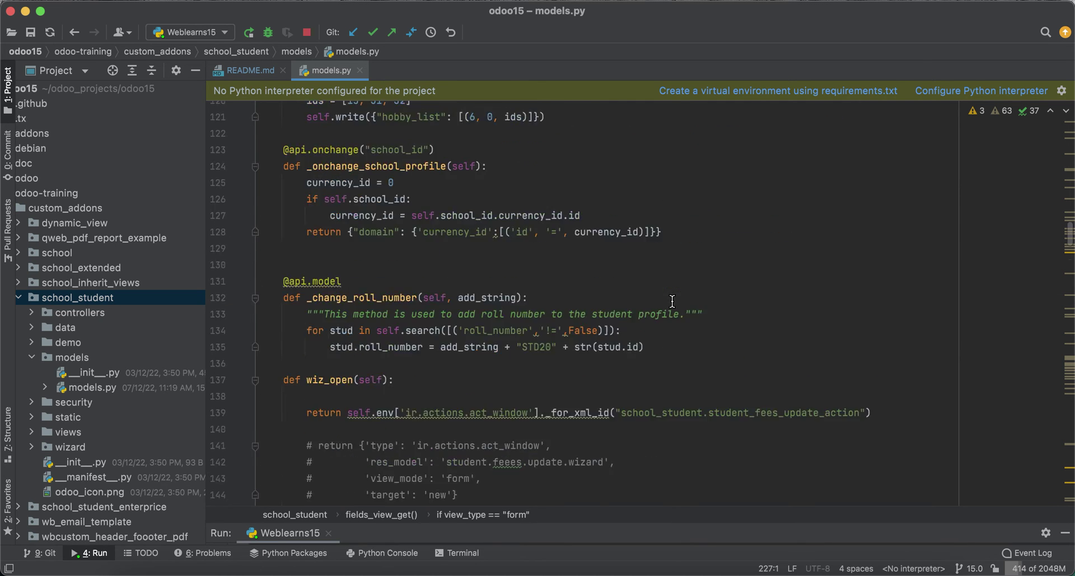
{"action": "left_click", "coordinate": [269, 126]}
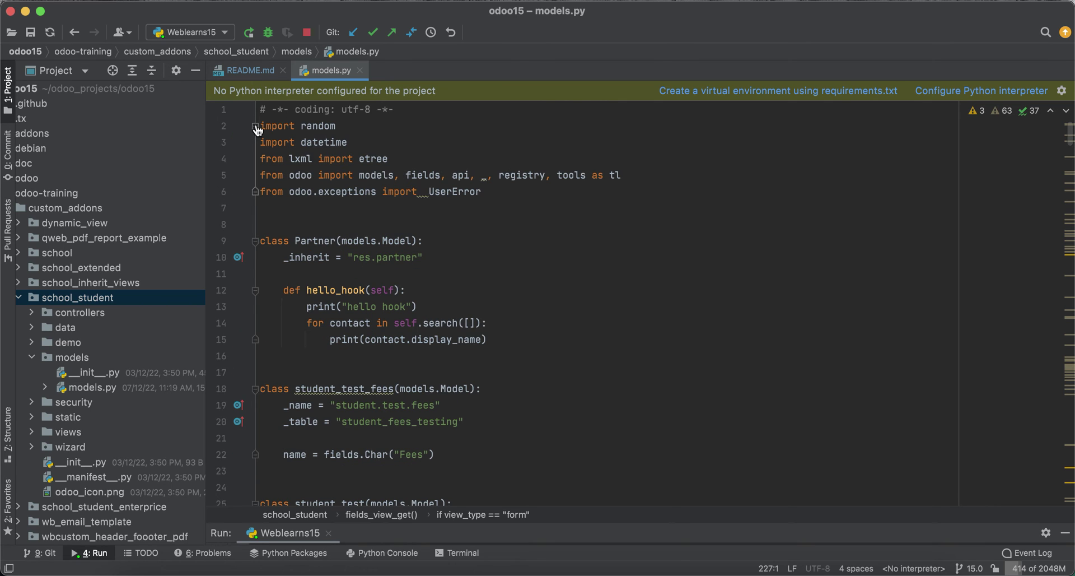
{"action": "left_click_drag", "start_coordinate": [259, 175], "coordinate": [354, 175]}
{"action": "left_click_drag", "start_coordinate": [487, 174], "coordinate": [476, 175]}
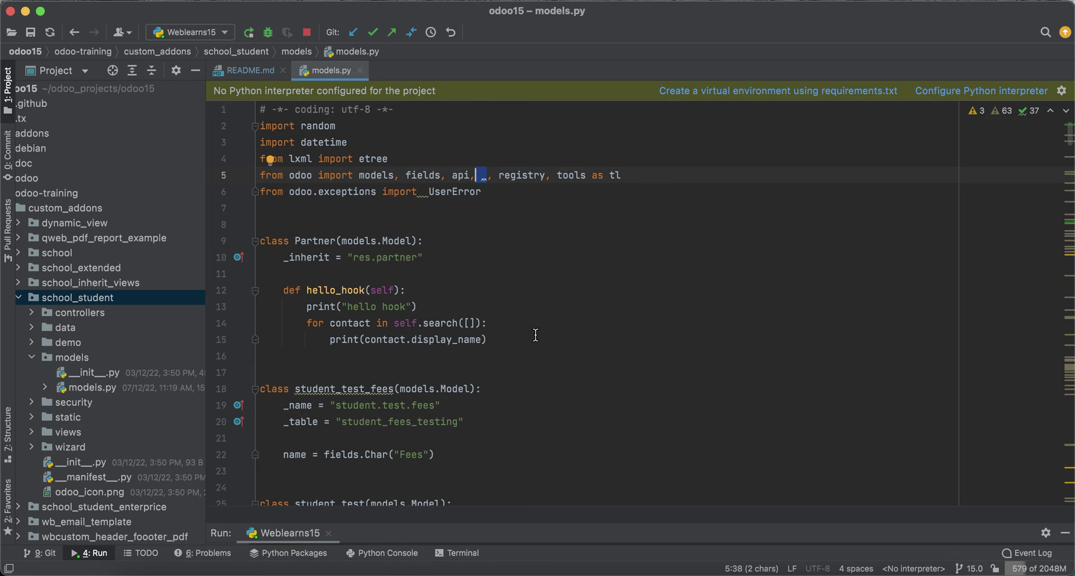
Wrap the label string 'Hello this is custom label from fields_view_get method' in the _() translation function in fields_view_get
{"action": "scroll", "coordinate": [536, 335], "scroll_direction": "down", "scroll_amount": 20}
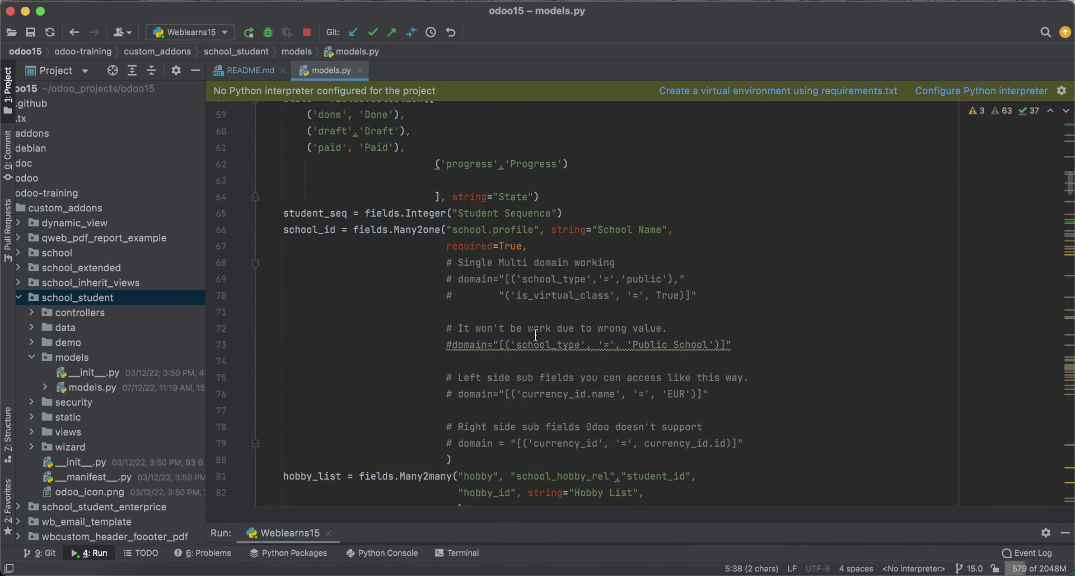
{"action": "scroll", "coordinate": [535, 335], "scroll_direction": "down", "scroll_amount": 20}
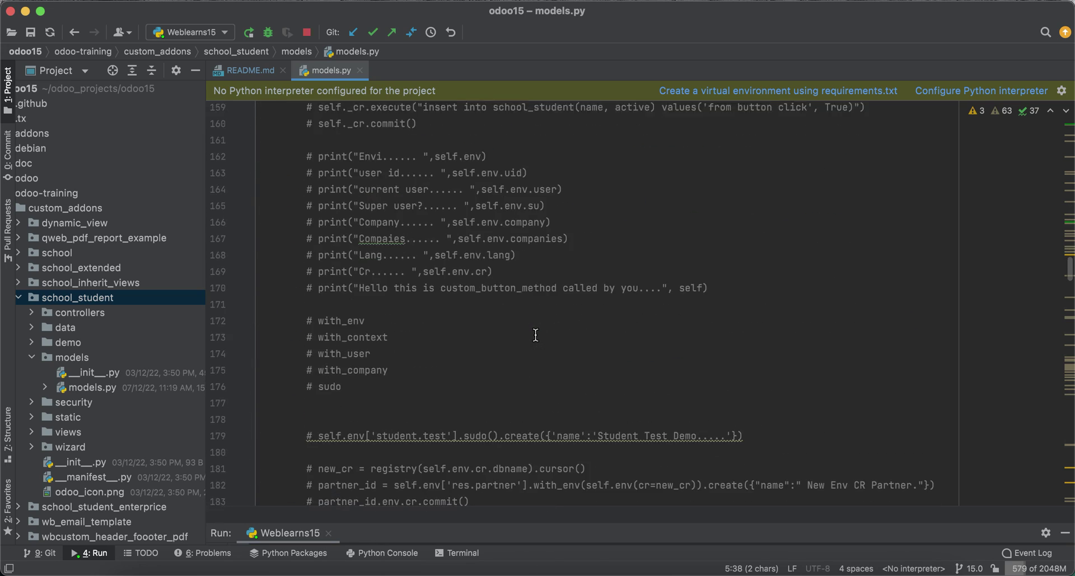
{"action": "scroll", "coordinate": [535, 335], "scroll_direction": "down", "scroll_amount": 10}
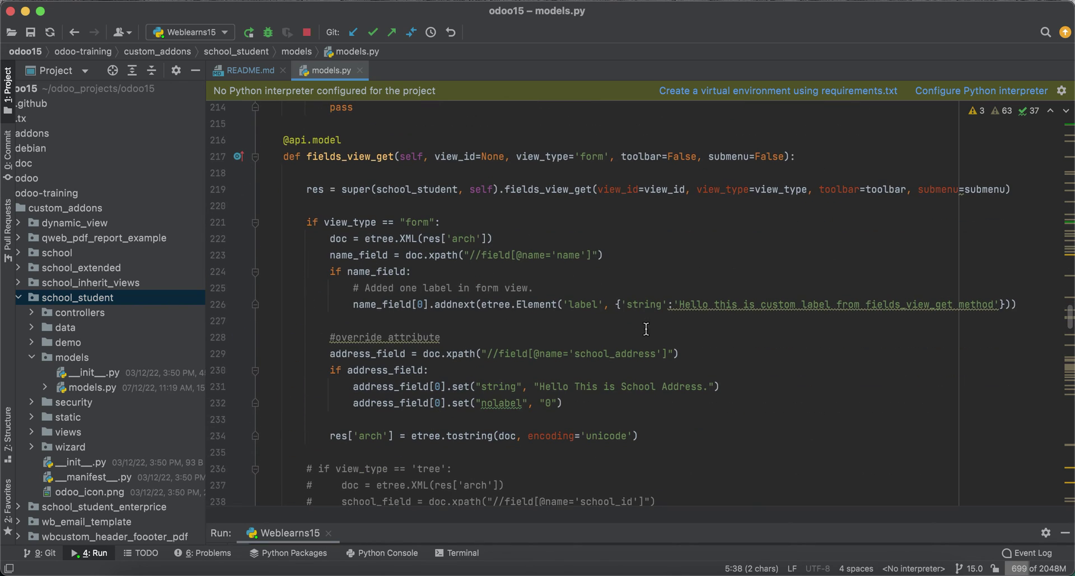
{"action": "left_click", "coordinate": [676, 303]}
{"action": "type", "text": "_"}
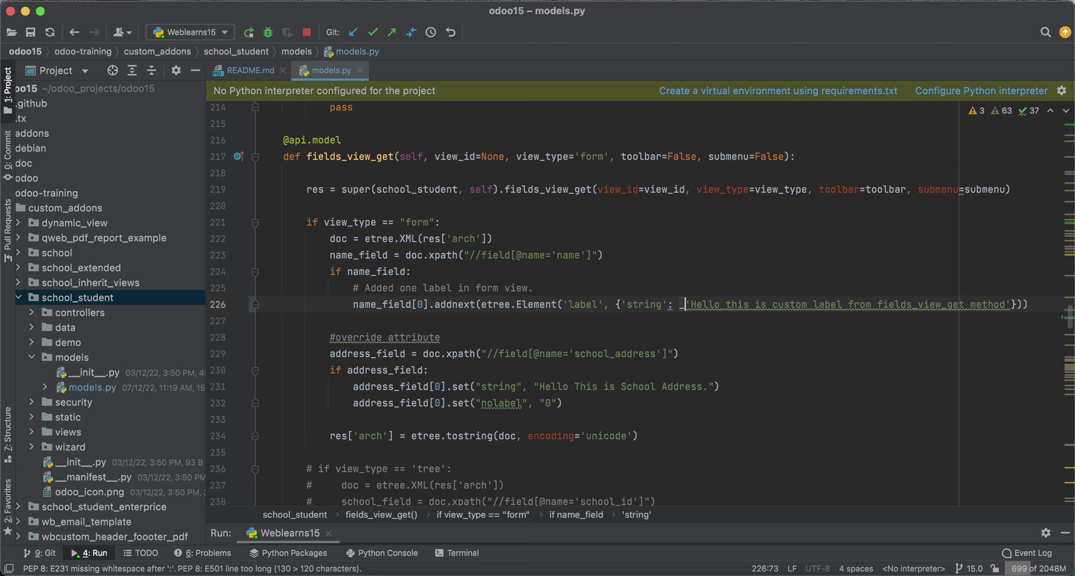
{"action": "type", "text": "("}
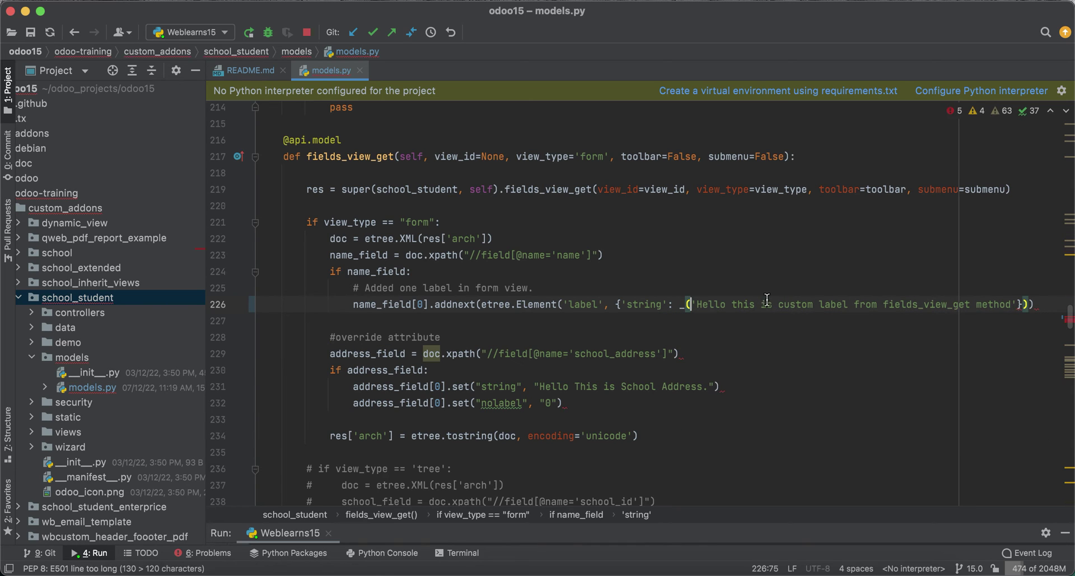
{"action": "left_click", "coordinate": [1020, 304]}
{"action": "type", "text": ")"}
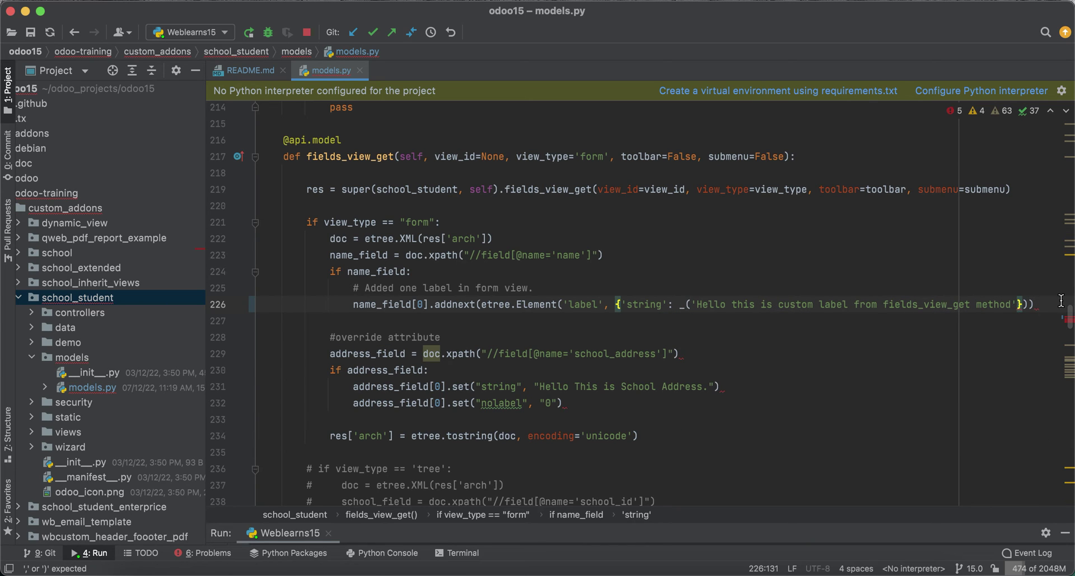
{"action": "double_click", "coordinate": [997, 304]}
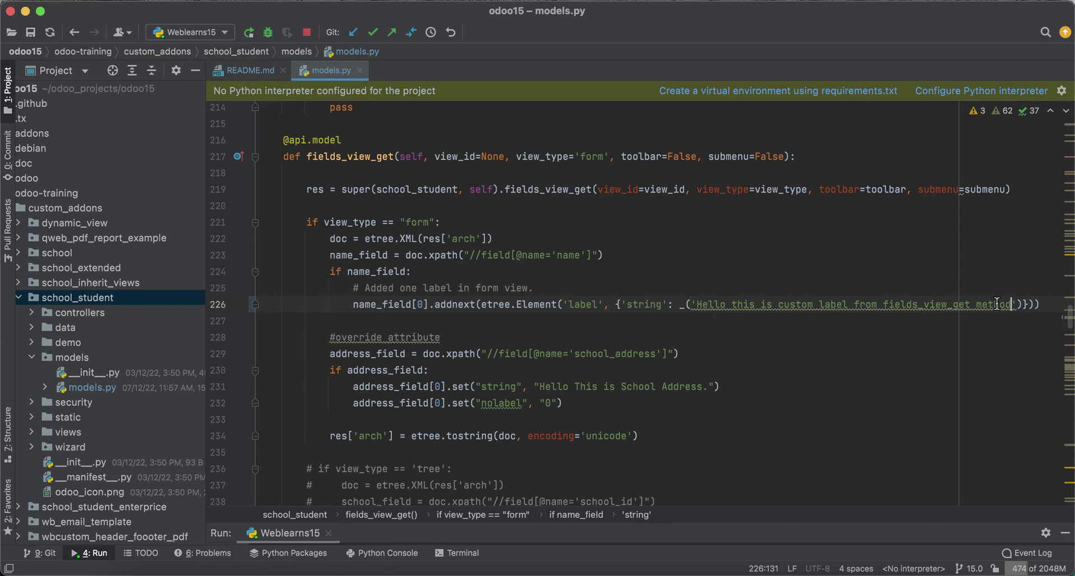
{"action": "key", "text": "alt+shift+Left"}
{"action": "key", "text": "alt+shift+Left"}
{"action": "key", "text": "alt+shift+Left"}
{"action": "key", "text": "alt+shift+Left"}
{"action": "key", "text": "alt+shift+Left"}
{"action": "key", "text": "alt+shift+Left"}
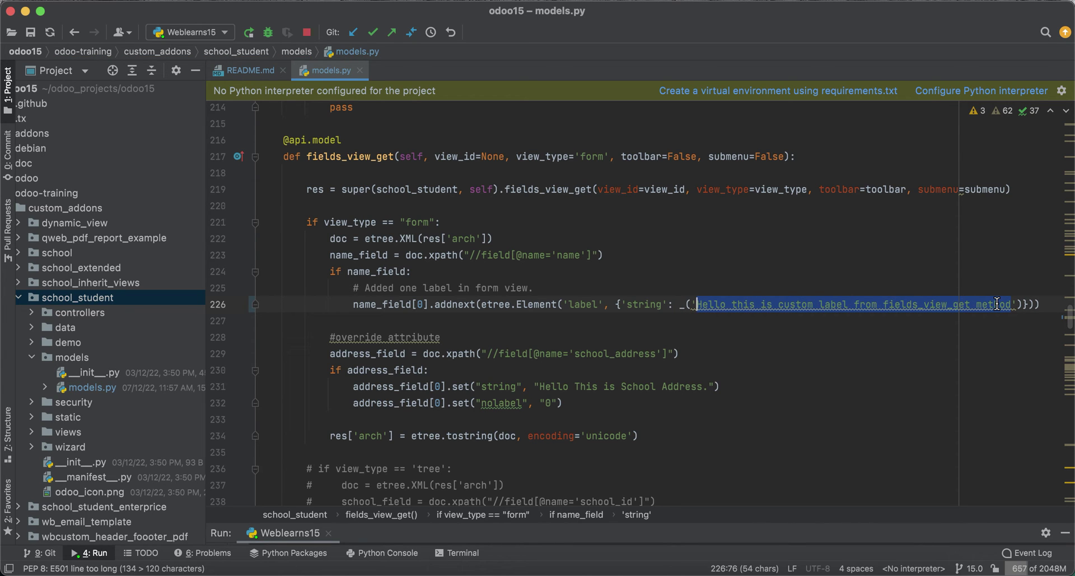
{"action": "left_click", "coordinate": [783, 269]}
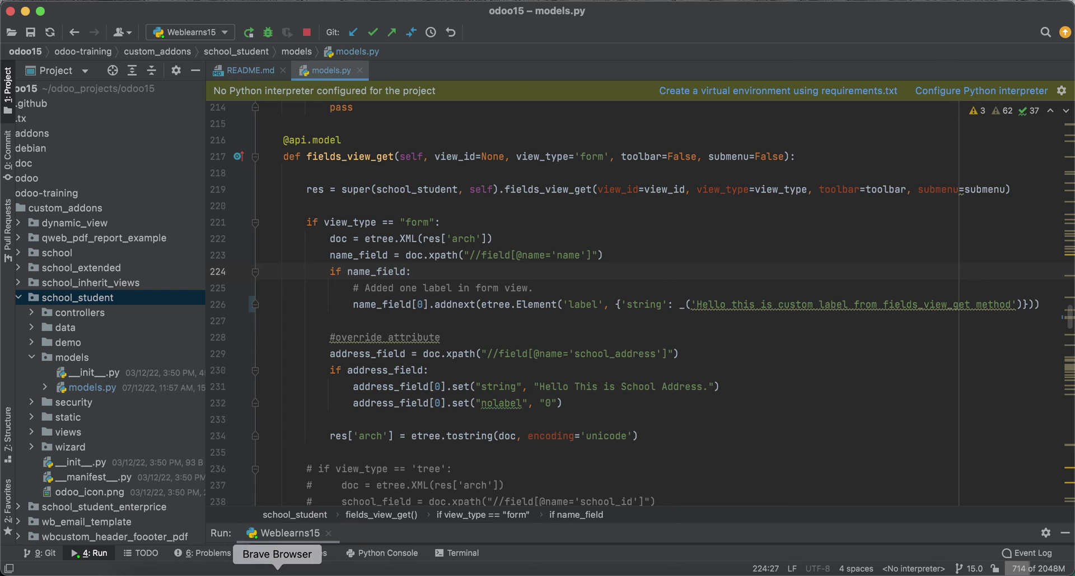
Switch to Firefox, reload the student form and check the custom label's text again
{"action": "left_click", "coordinate": [343, 565]}
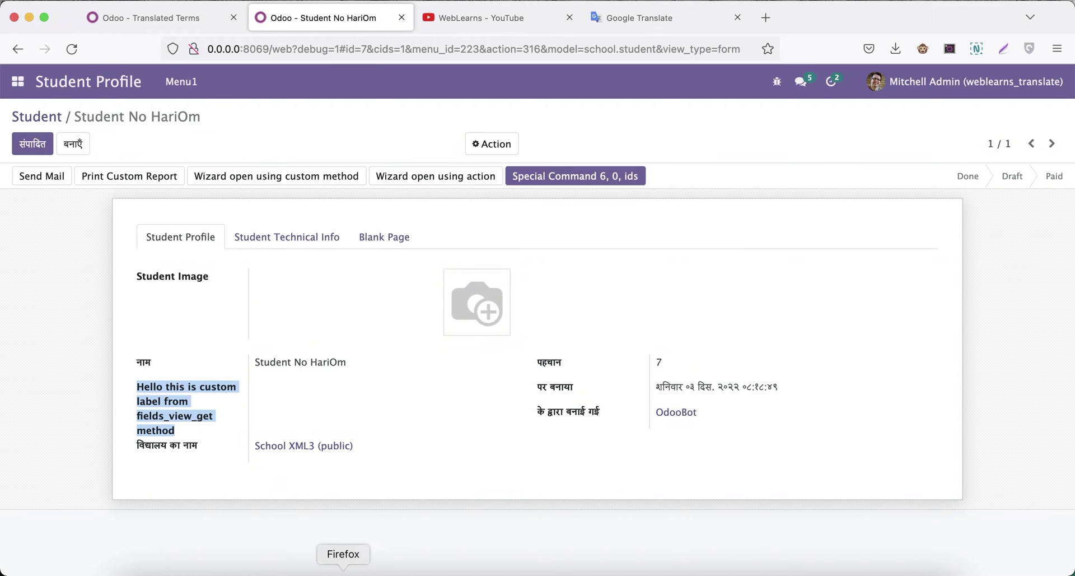
{"action": "left_click", "coordinate": [76, 51]}
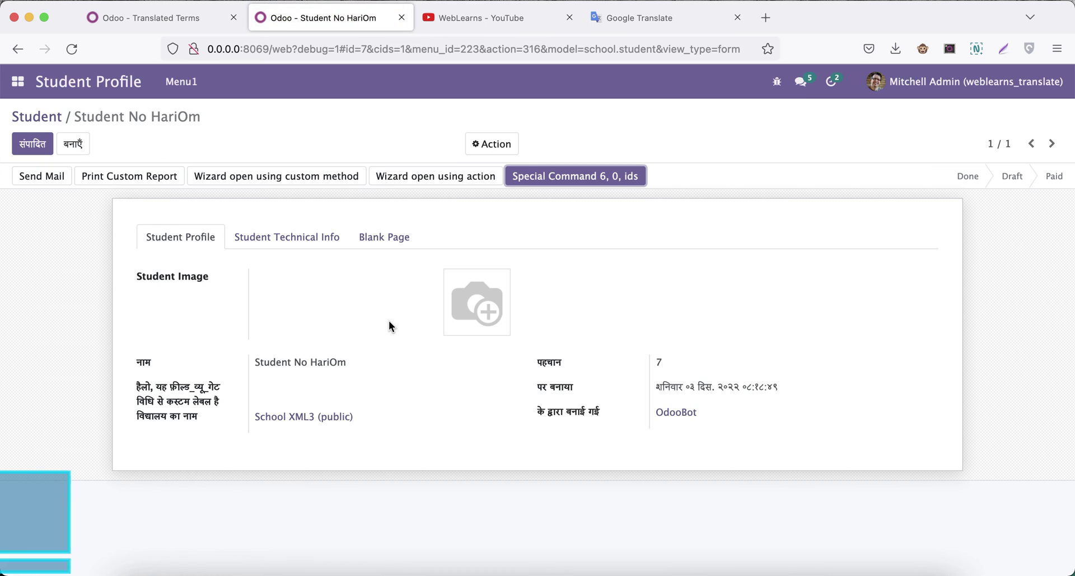
{"action": "left_click_drag", "start_coordinate": [136, 387], "coordinate": [221, 400]}
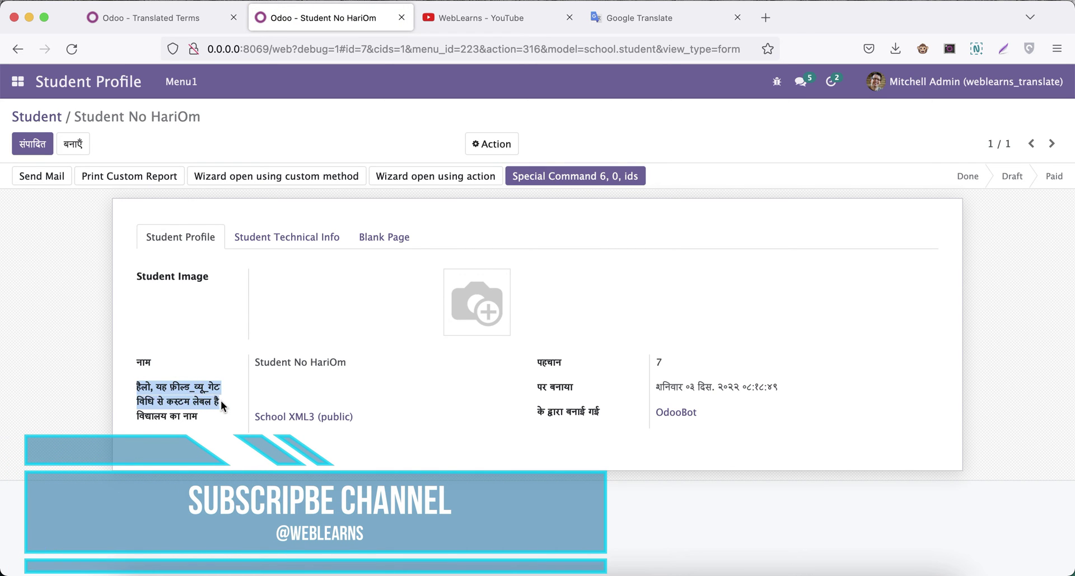
{"action": "left_click", "coordinate": [51, 354]}
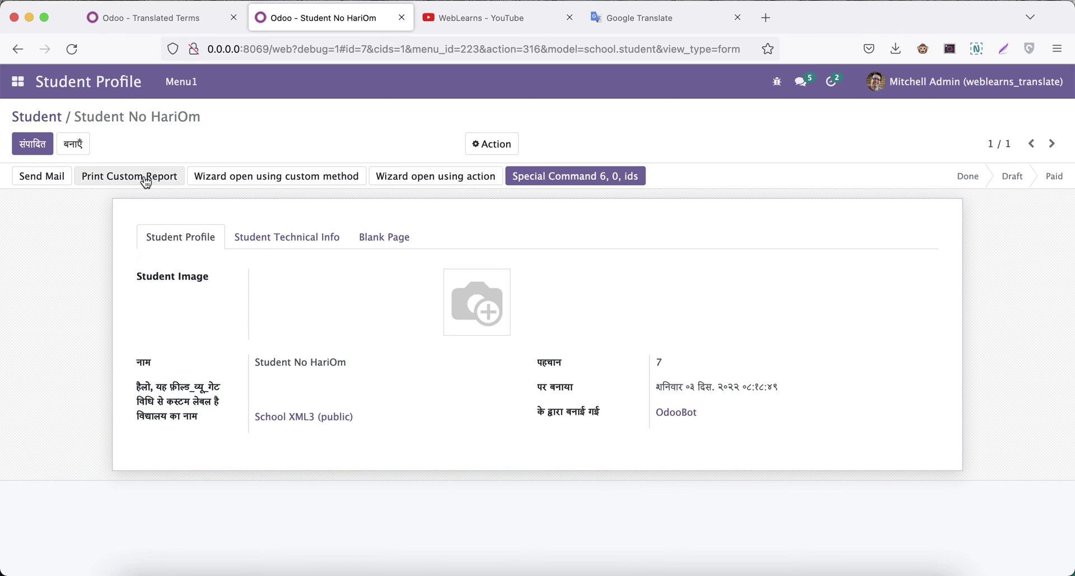
Find "Wizard" on the student form page and "Send Mail" in the Translated Terms list
{"action": "key", "text": "super+f"}
{"action": "type", "text": "Wizard"}
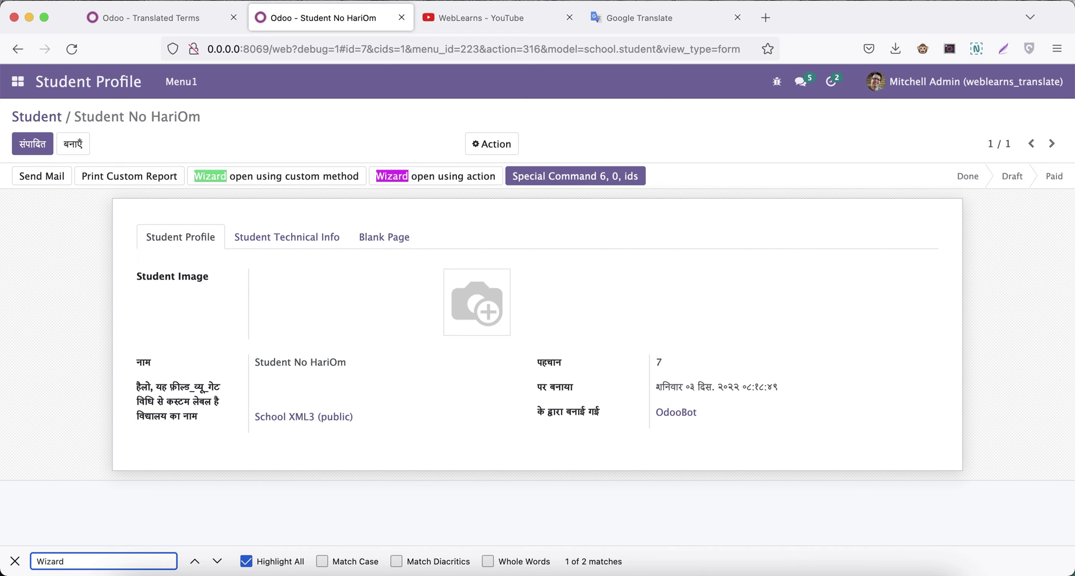
{"action": "key", "text": "super+a"}
{"action": "key", "text": "ctrl+shift+Tab"}
{"action": "key", "text": "super+f"}
{"action": "type", "text": "S"}
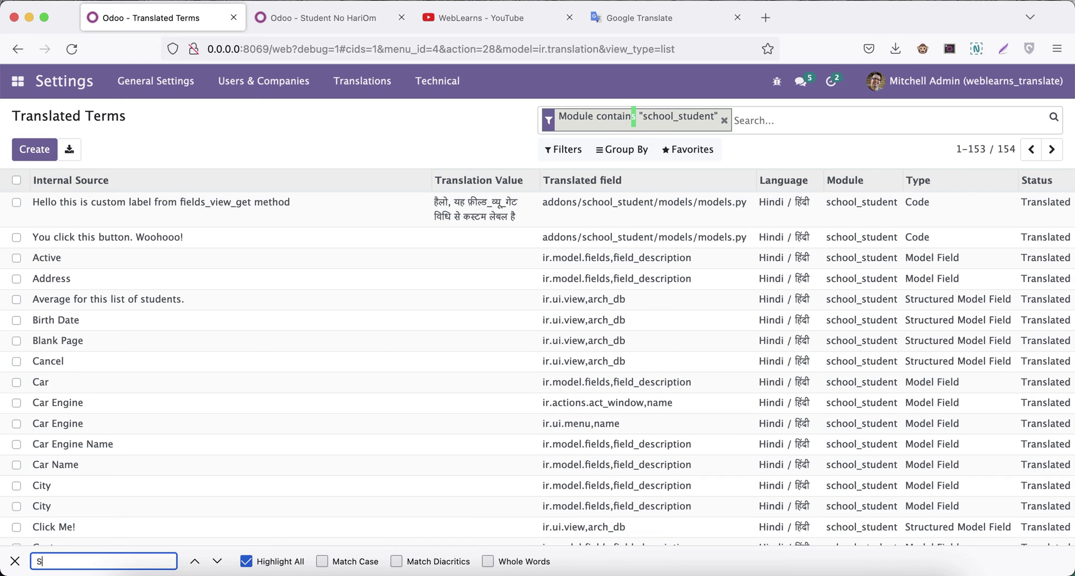
{"action": "type", "text": "end Mail"}
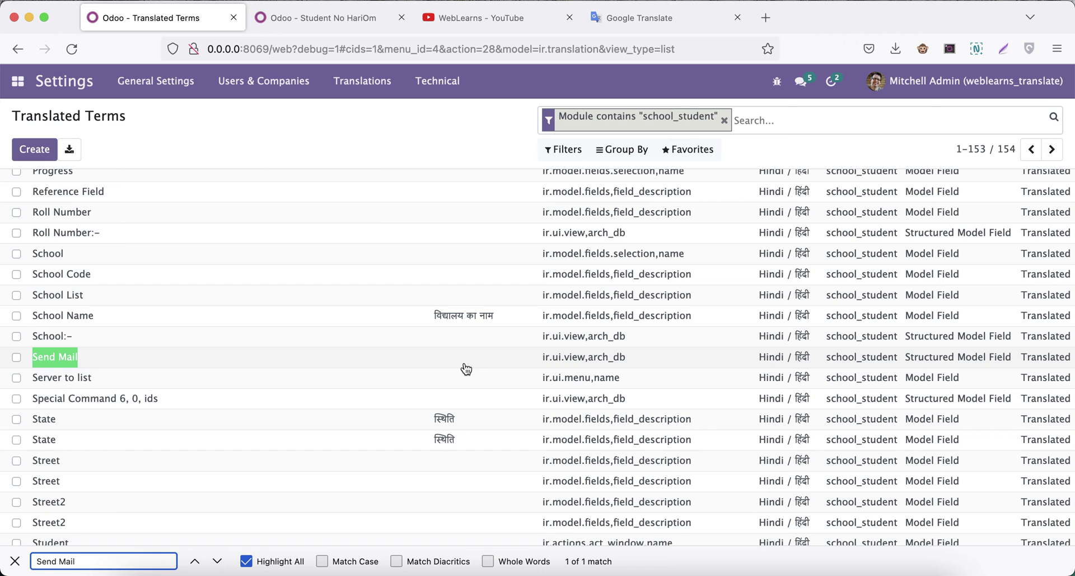
Return to the student form and examine its image, name and school labels and the student's name value
{"action": "left_click", "coordinate": [337, 23]}
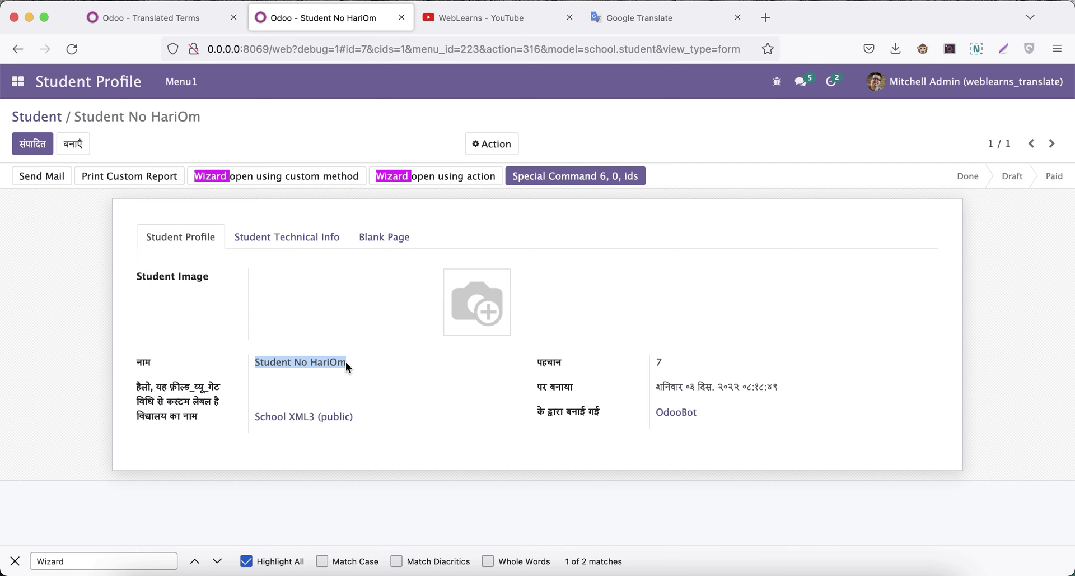
{"action": "left_click_drag", "start_coordinate": [143, 279], "coordinate": [214, 274]}
{"action": "left_click_drag", "start_coordinate": [136, 362], "coordinate": [155, 364]}
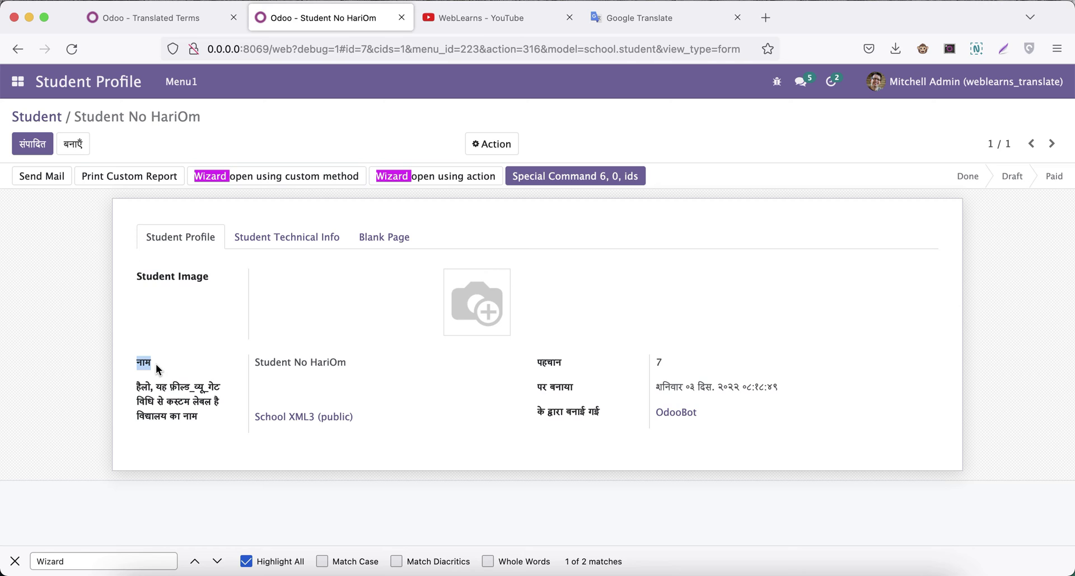
{"action": "left_click_drag", "start_coordinate": [138, 418], "coordinate": [196, 416]}
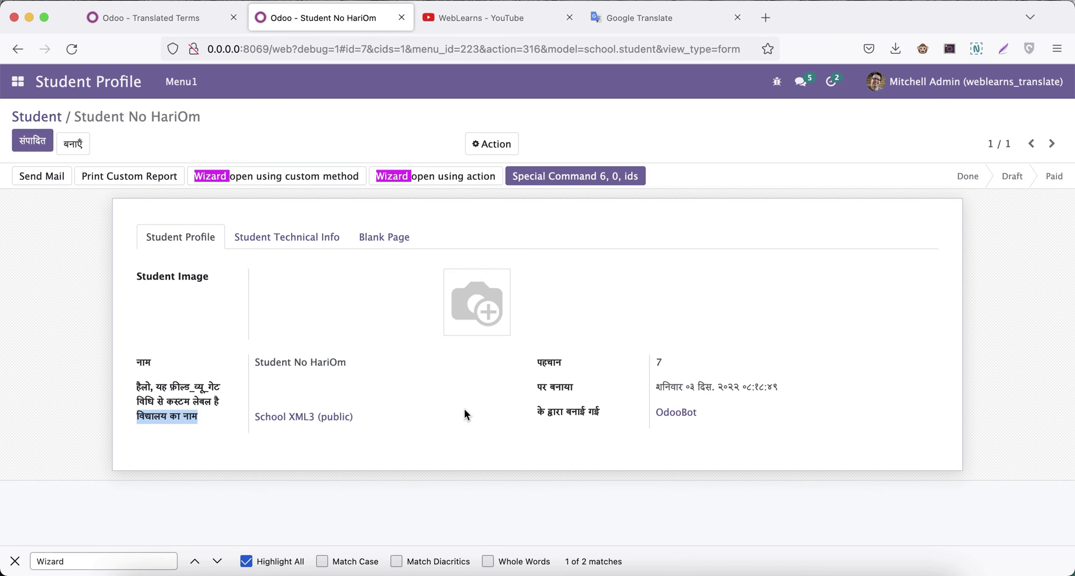
{"action": "left_click", "coordinate": [420, 386]}
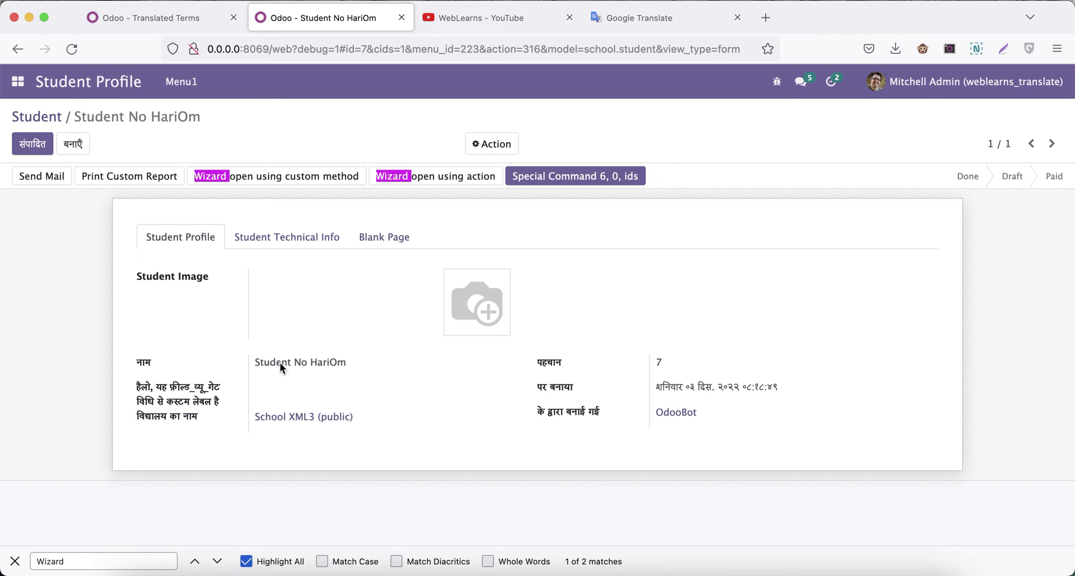
{"action": "left_click_drag", "start_coordinate": [256, 360], "coordinate": [328, 361]}
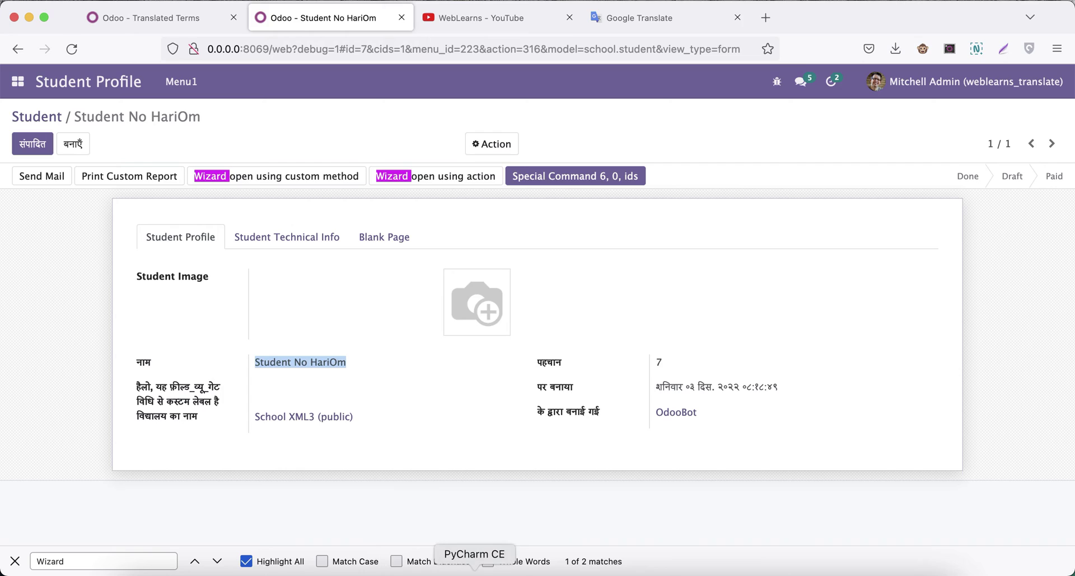
Switch to PyCharm, add translate=True to the school_student model's name field in models.py, and restart the Weblearns15 server
{"action": "left_click", "coordinate": [476, 573]}
{"action": "scroll", "coordinate": [486, 283], "scroll_direction": "up", "scroll_amount": 20}
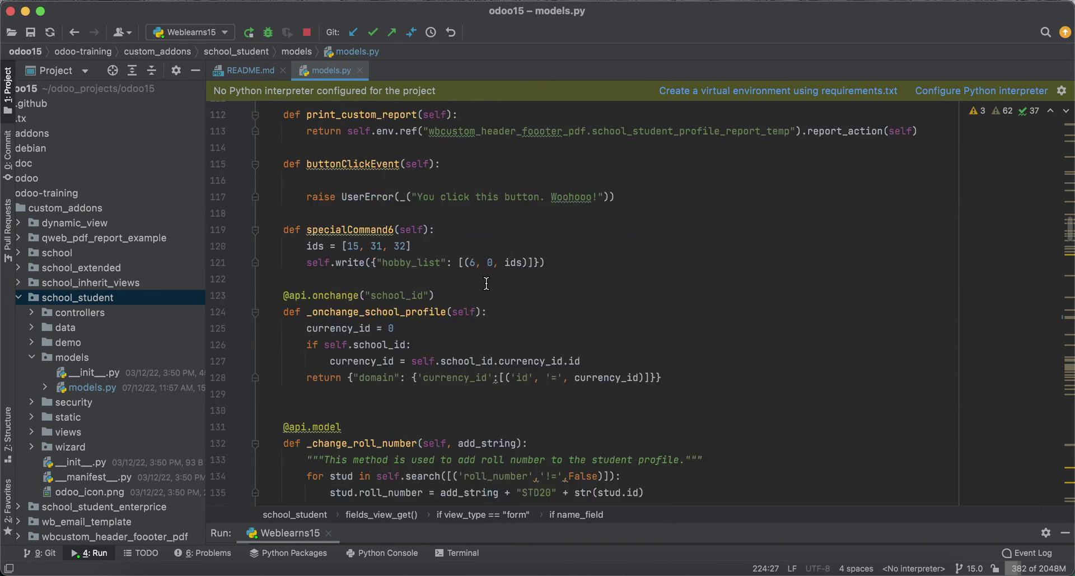
{"action": "scroll", "coordinate": [486, 283], "scroll_direction": "down", "scroll_amount": 9}
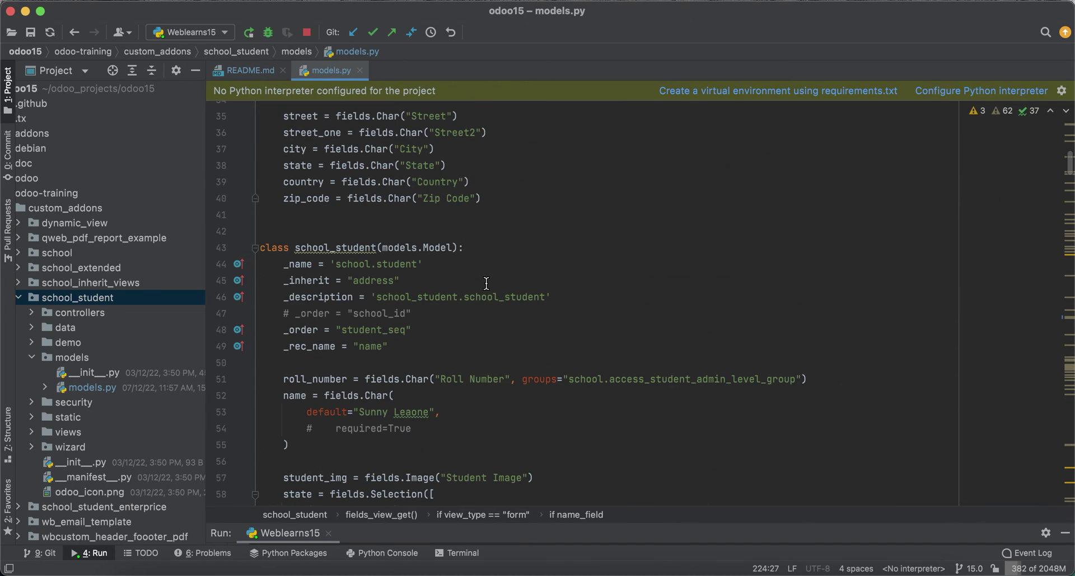
{"action": "scroll", "coordinate": [486, 283], "scroll_direction": "down", "scroll_amount": 2}
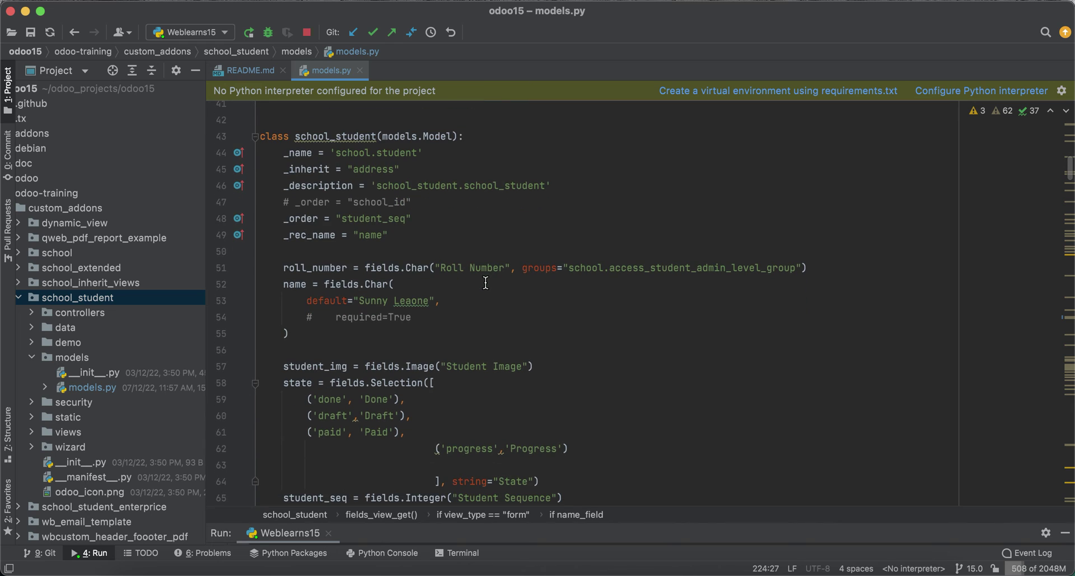
{"action": "left_click_drag", "start_coordinate": [284, 284], "coordinate": [318, 284]}
{"action": "left_click", "coordinate": [481, 303]}
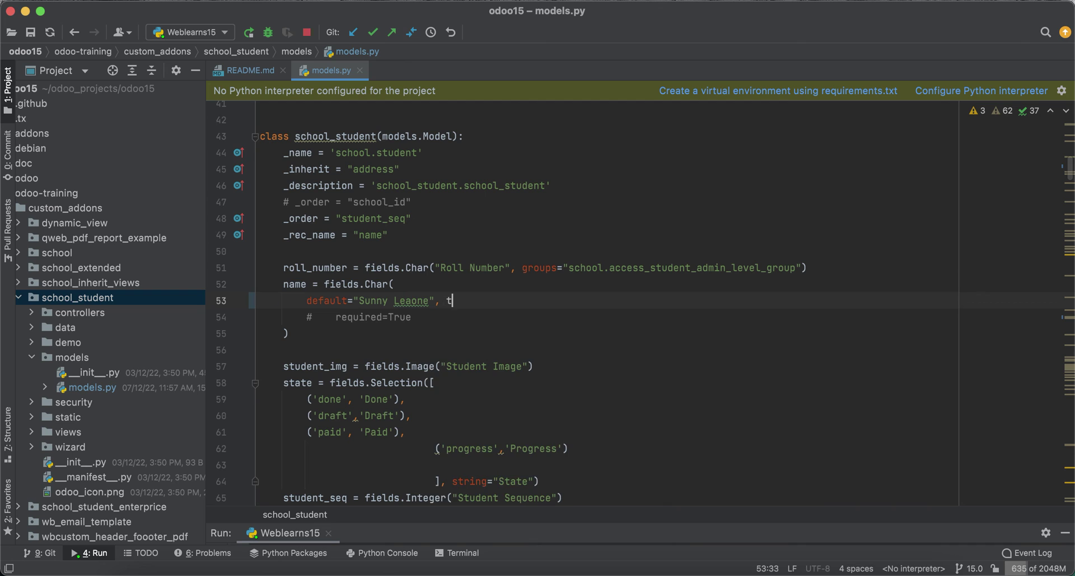
{"action": "type", "text": "translate="}
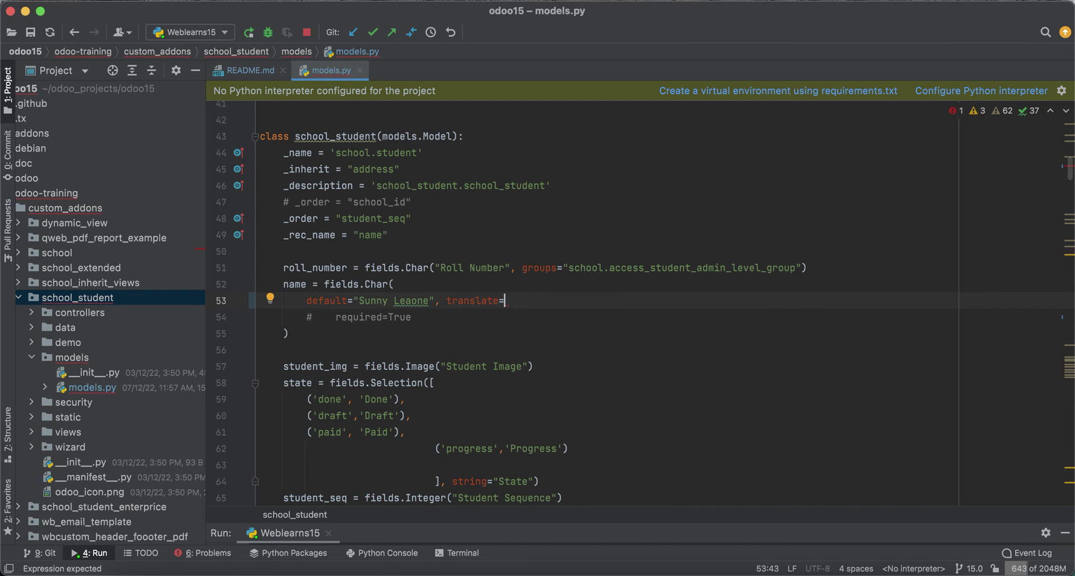
{"action": "type", "text": "True"}
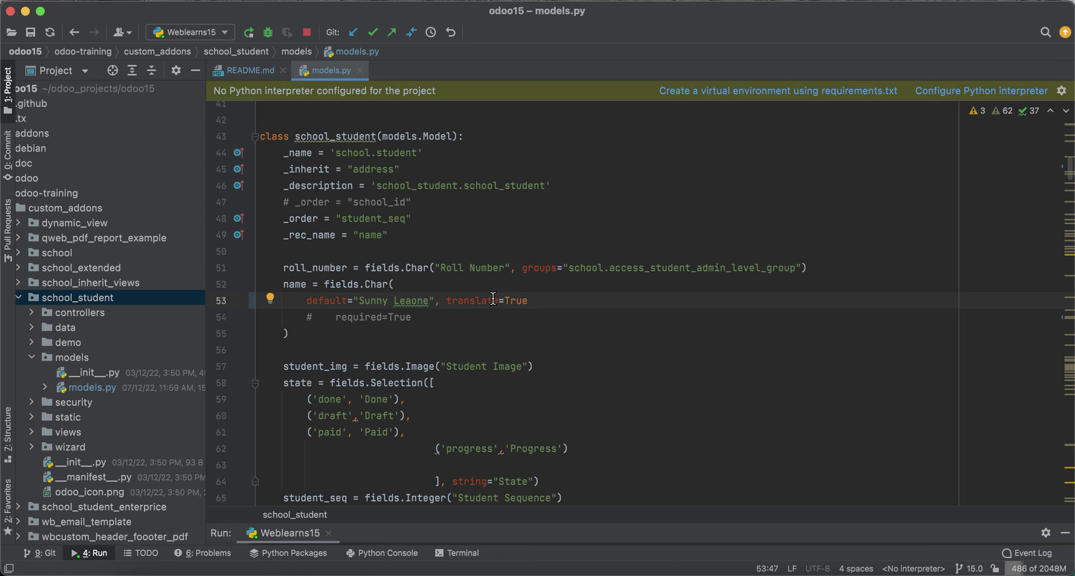
{"action": "left_click", "coordinate": [310, 33]}
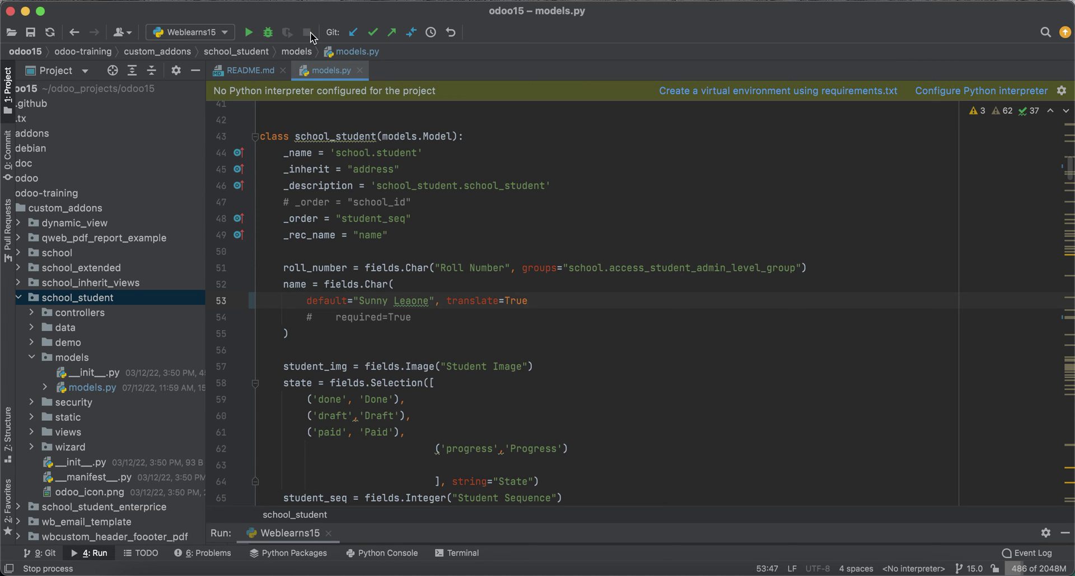
{"action": "left_click", "coordinate": [248, 32]}
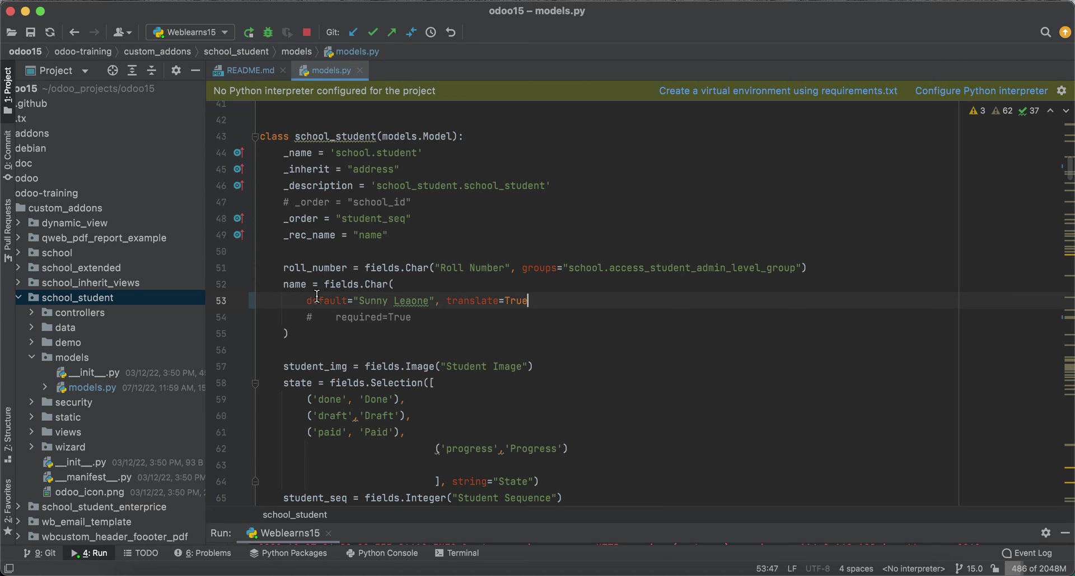
{"action": "left_click", "coordinate": [437, 448]}
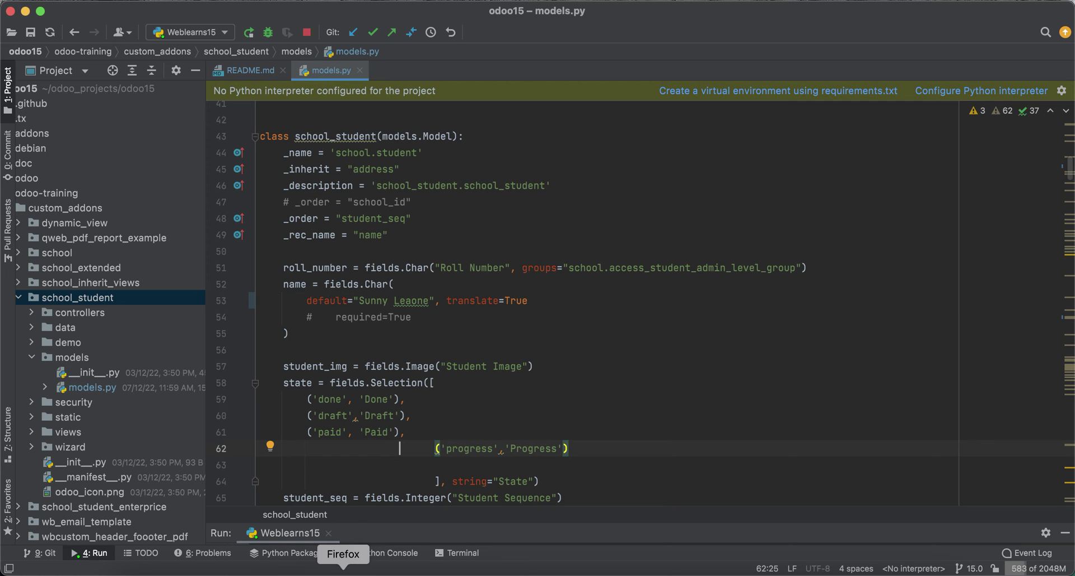
Append -u school_student to the Weblearns15 run configuration's parameters and restart the server
{"action": "left_click", "coordinate": [81, 305]}
{"action": "left_click", "coordinate": [196, 32]}
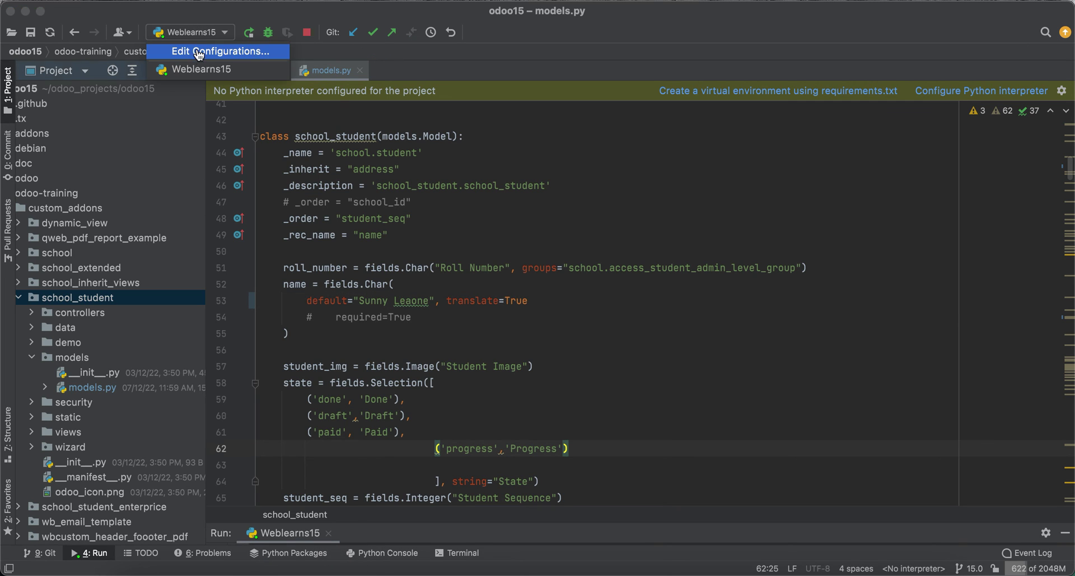
{"action": "left_click", "coordinate": [202, 51]}
{"action": "left_click", "coordinate": [820, 174]}
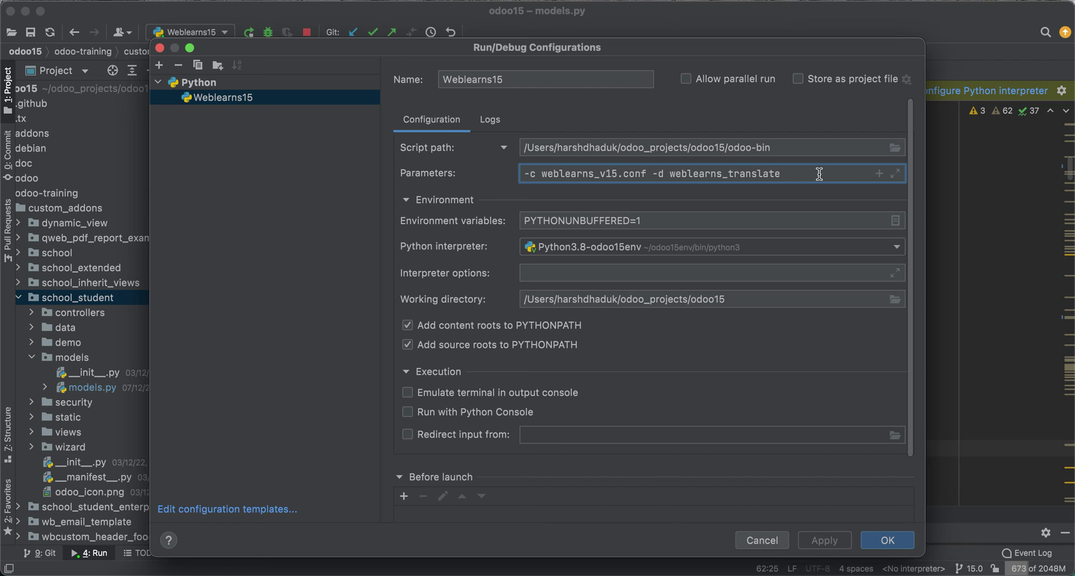
{"action": "type", "text": "-u school_student"}
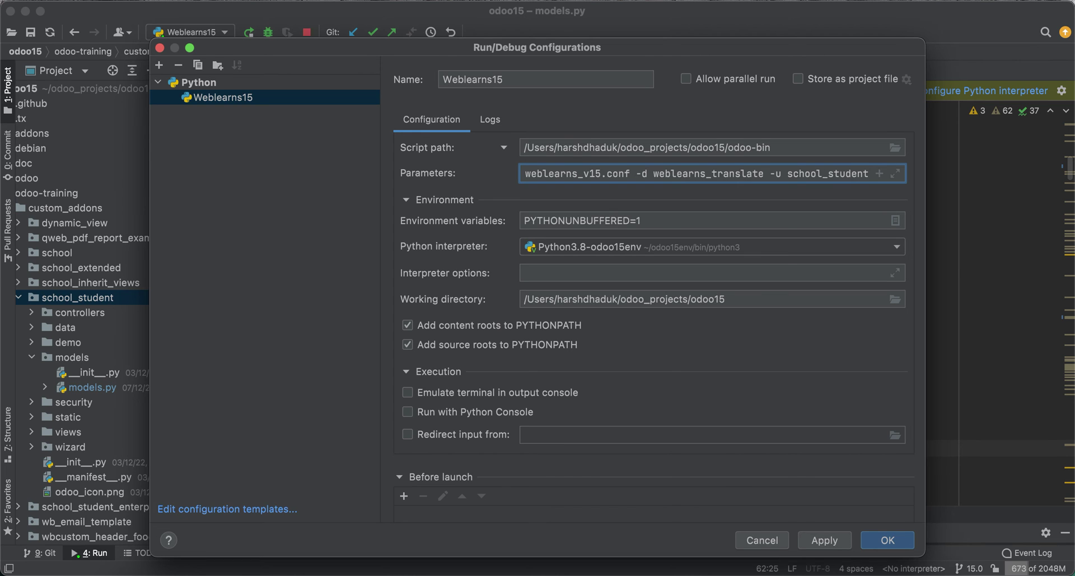
{"action": "key", "text": "Return"}
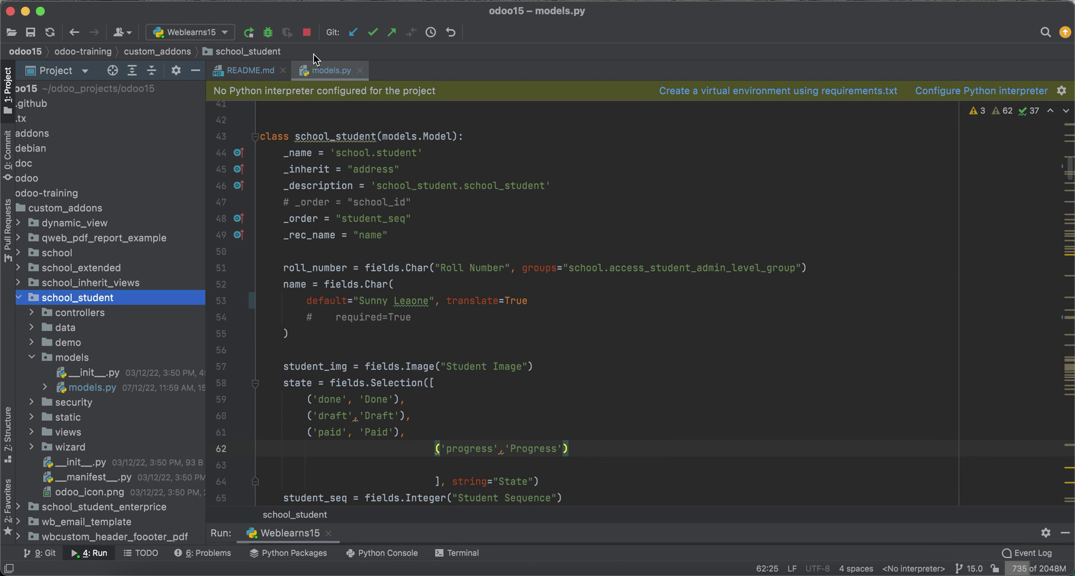
{"action": "left_click", "coordinate": [306, 32]}
{"action": "left_click", "coordinate": [249, 33]}
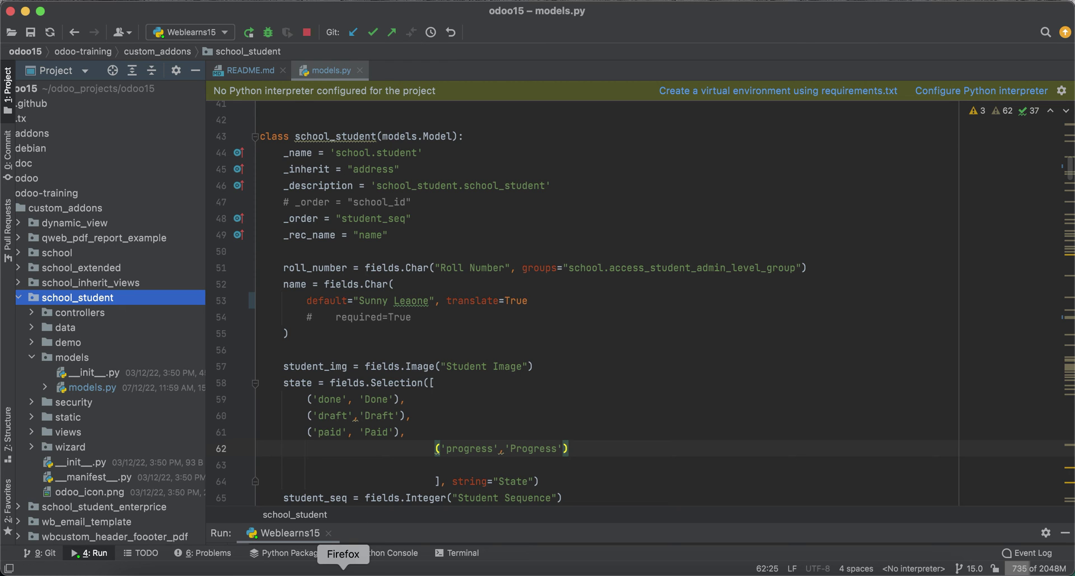
Switch to Firefox and set the Translated Terms list to show records 1-154 on one page
{"action": "left_click", "coordinate": [344, 572]}
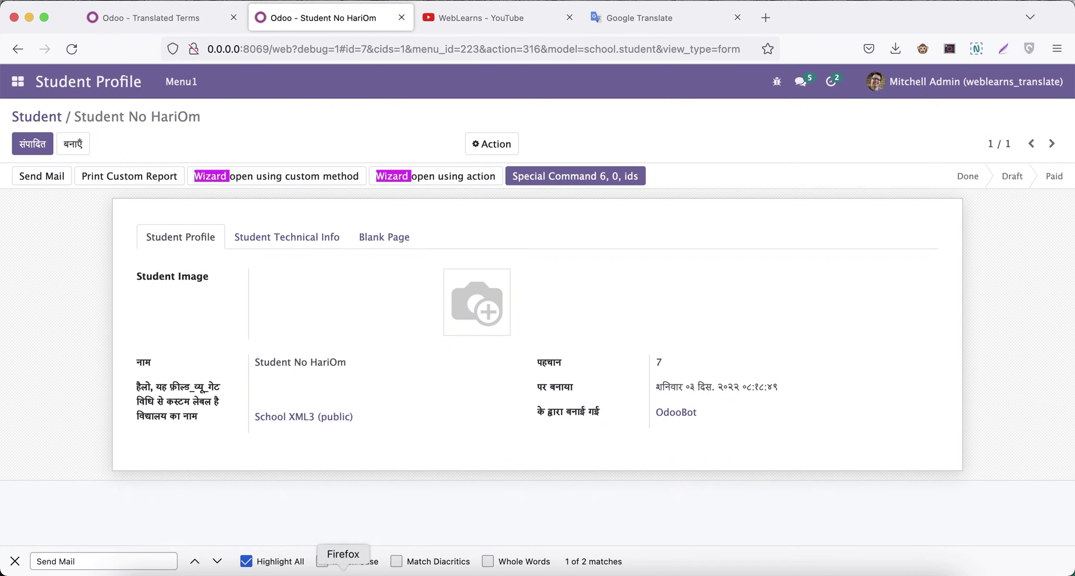
{"action": "left_click", "coordinate": [185, 24]}
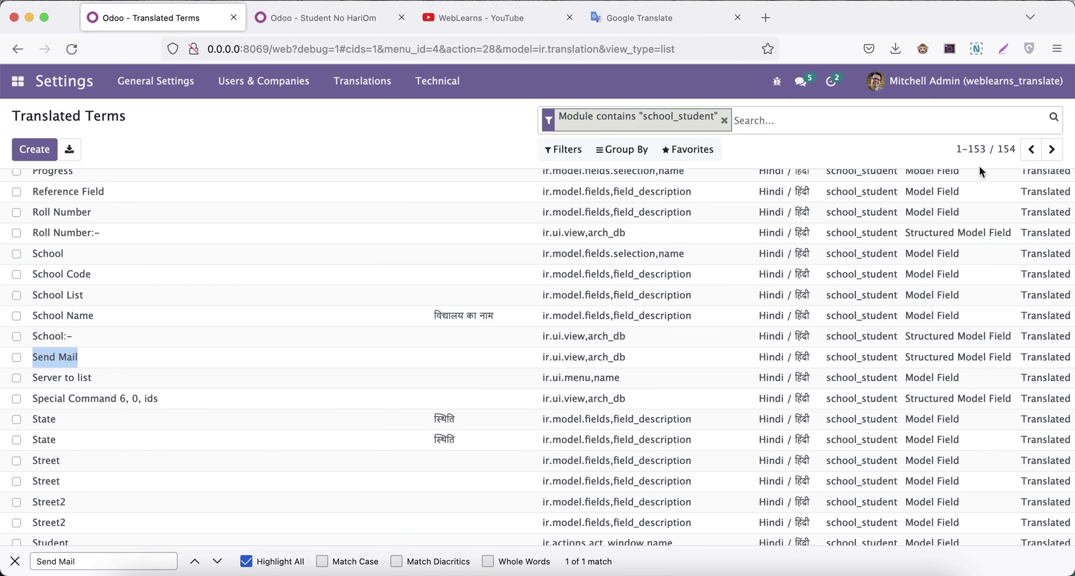
{"action": "left_click", "coordinate": [982, 149]}
{"action": "left_click", "coordinate": [1008, 150]}
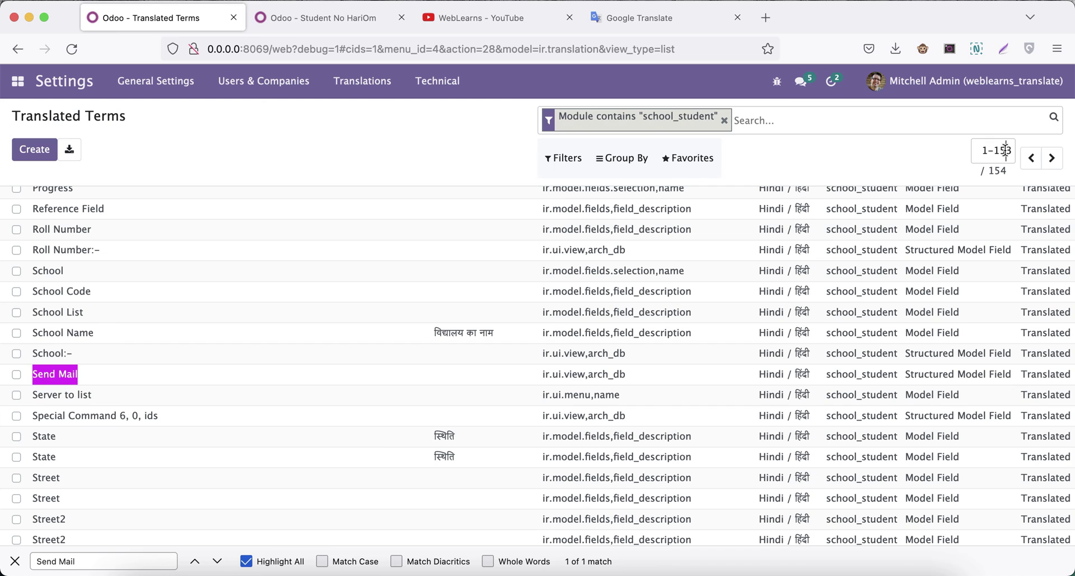
{"action": "key", "text": "BackSpace"}
{"action": "type", "text": "4"}
{"action": "key", "text": "Return"}
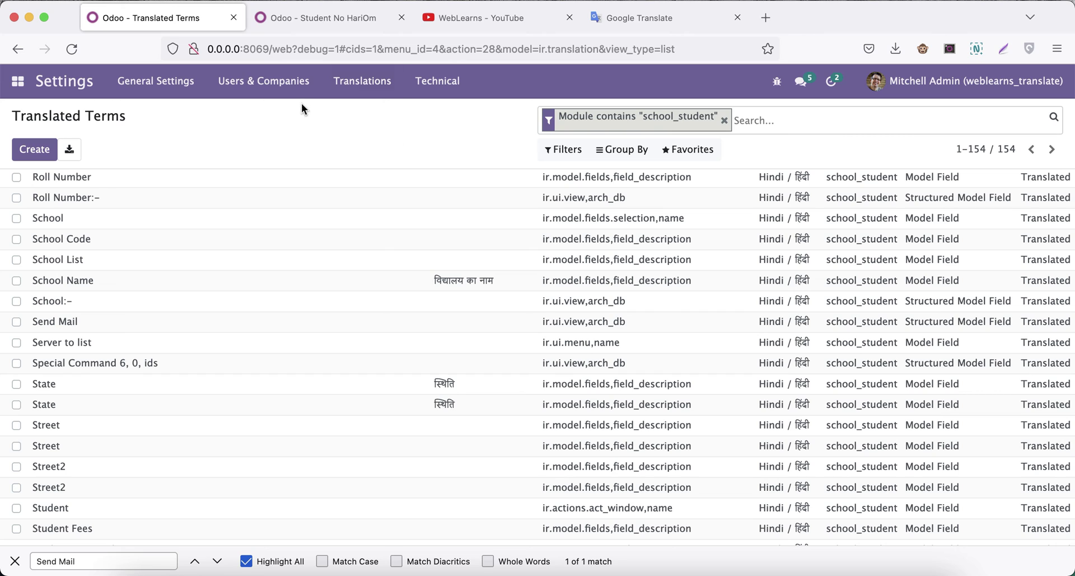
Generate the missing translation terms for the Hindi language
{"action": "left_click", "coordinate": [361, 84]}
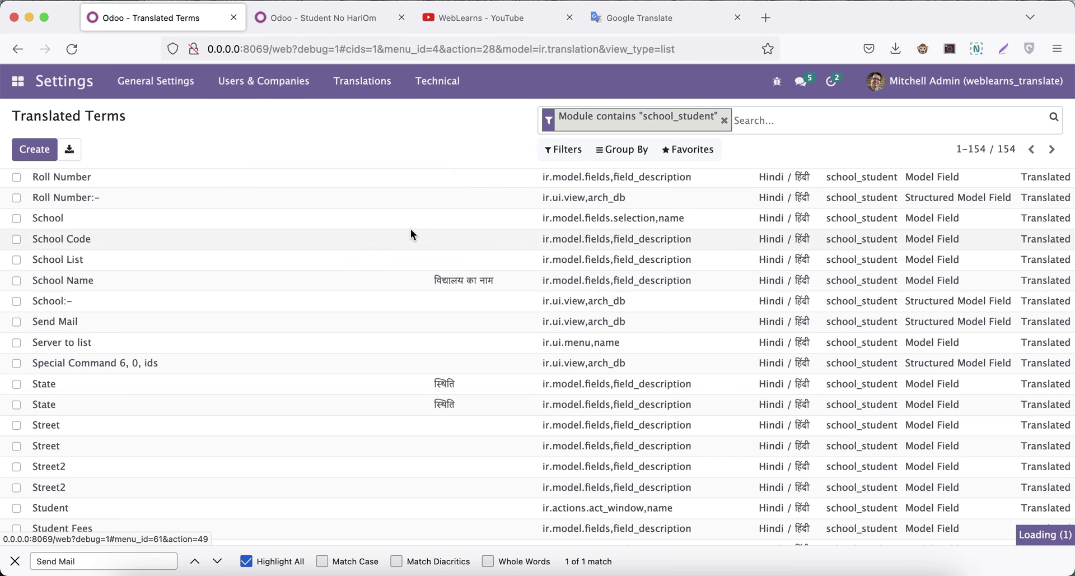
{"action": "left_click", "coordinate": [410, 230]}
{"action": "left_click", "coordinate": [389, 187]}
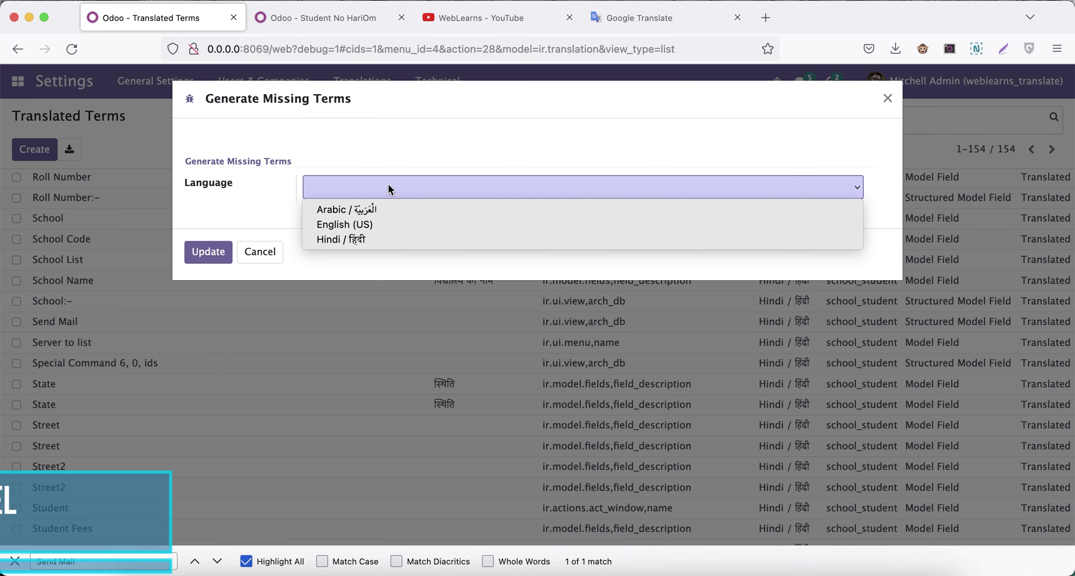
{"action": "left_click", "coordinate": [381, 238]}
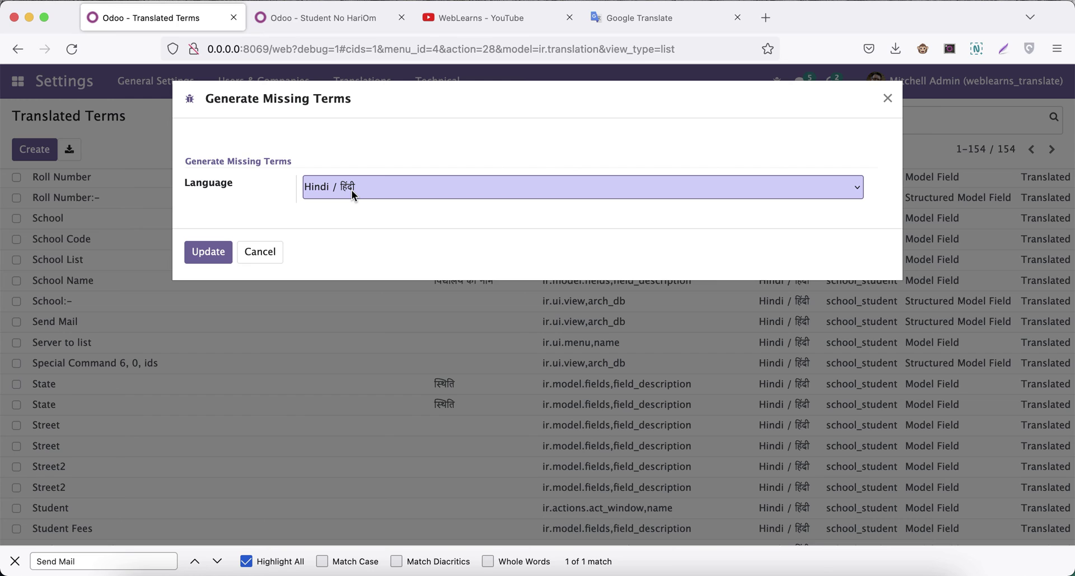
{"action": "left_click", "coordinate": [205, 254]}
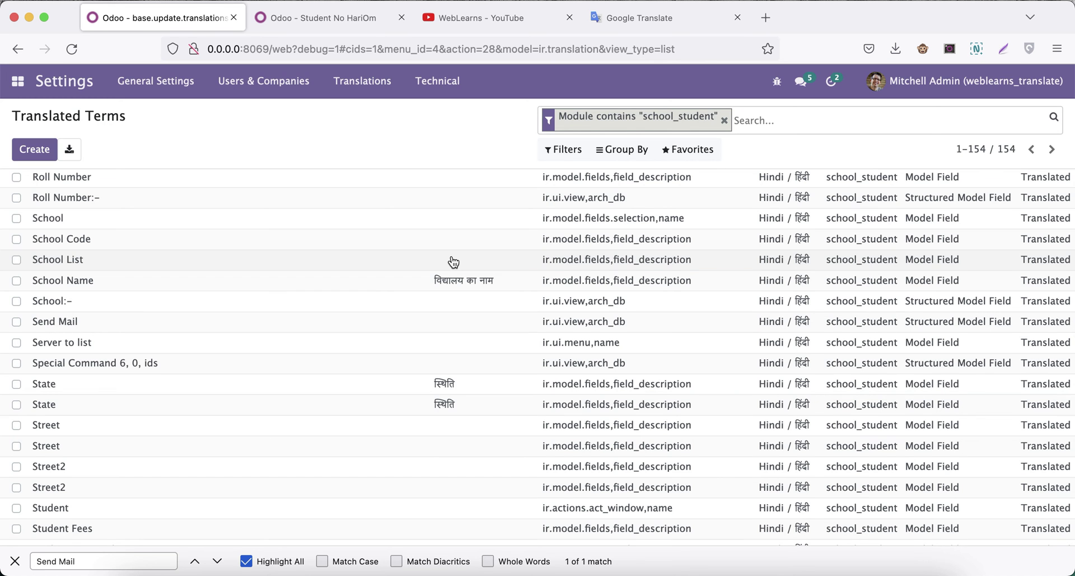
Refresh the school_student translated terms and extend the displayed record range to 1-161
{"action": "left_click", "coordinate": [762, 122]}
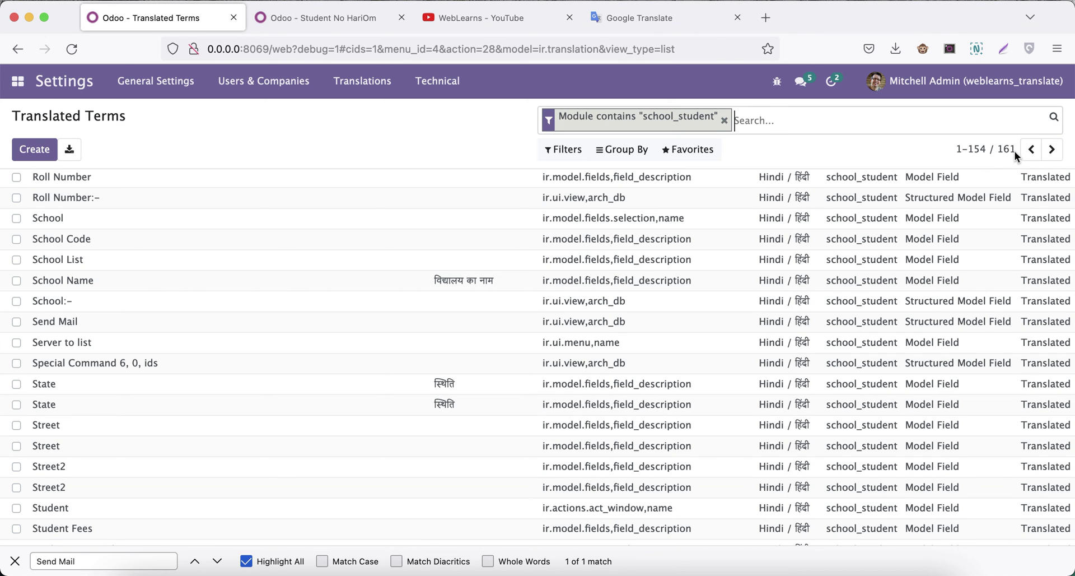
{"action": "left_click", "coordinate": [981, 149]}
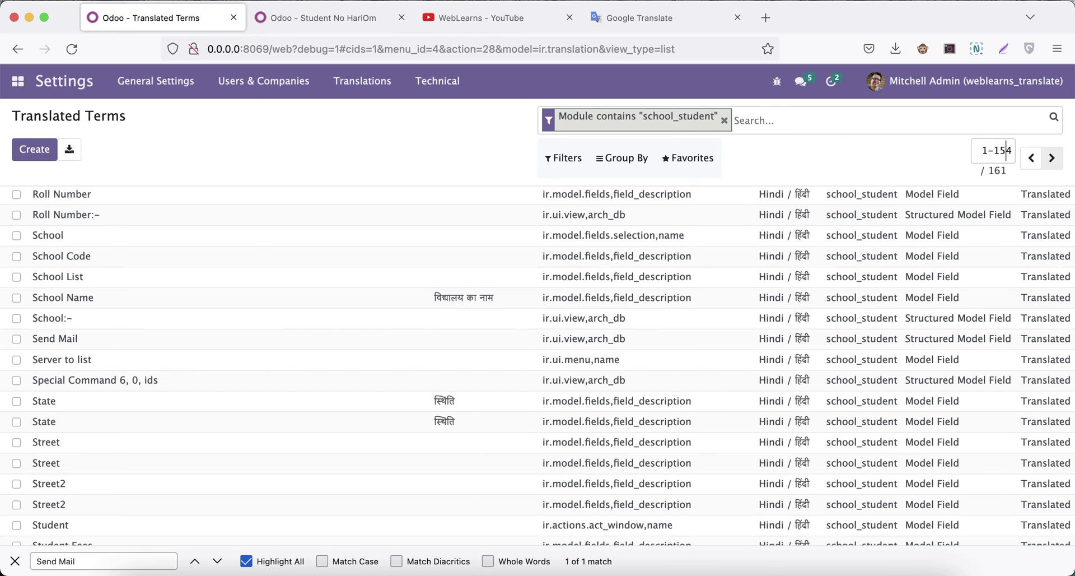
{"action": "key", "text": "BackSpace"}
{"action": "key", "text": "BackSpace"}
{"action": "type", "text": "61"}
{"action": "key", "text": "Return"}
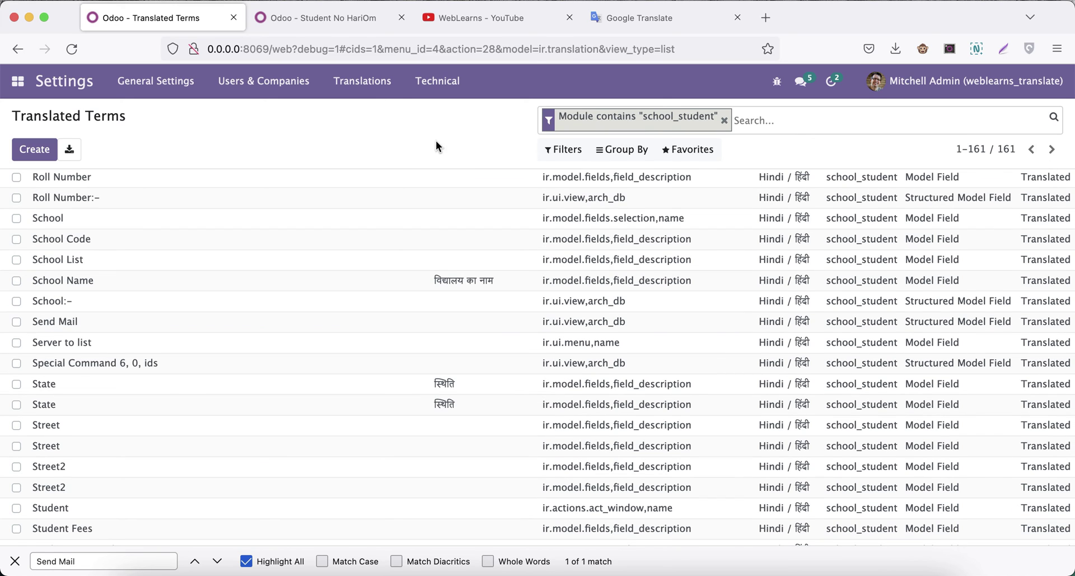
Translate the open student record's name from English to Hindi in Google Translate and copy the translation
{"action": "left_click", "coordinate": [347, 23]}
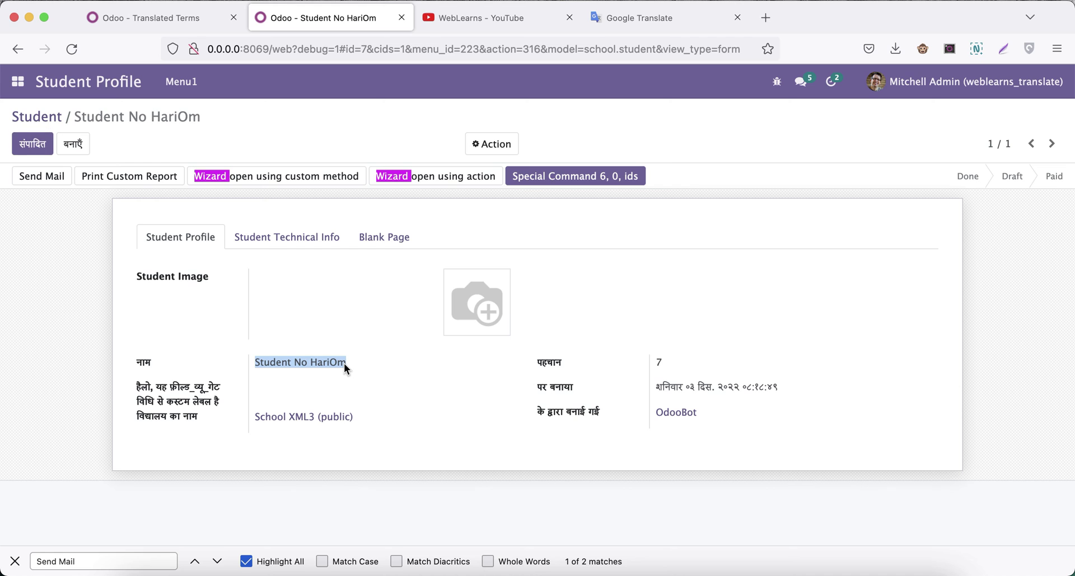
{"action": "left_click", "coordinate": [615, 17]}
{"action": "left_click", "coordinate": [512, 226]}
{"action": "type", "text": "Student No HariOm"}
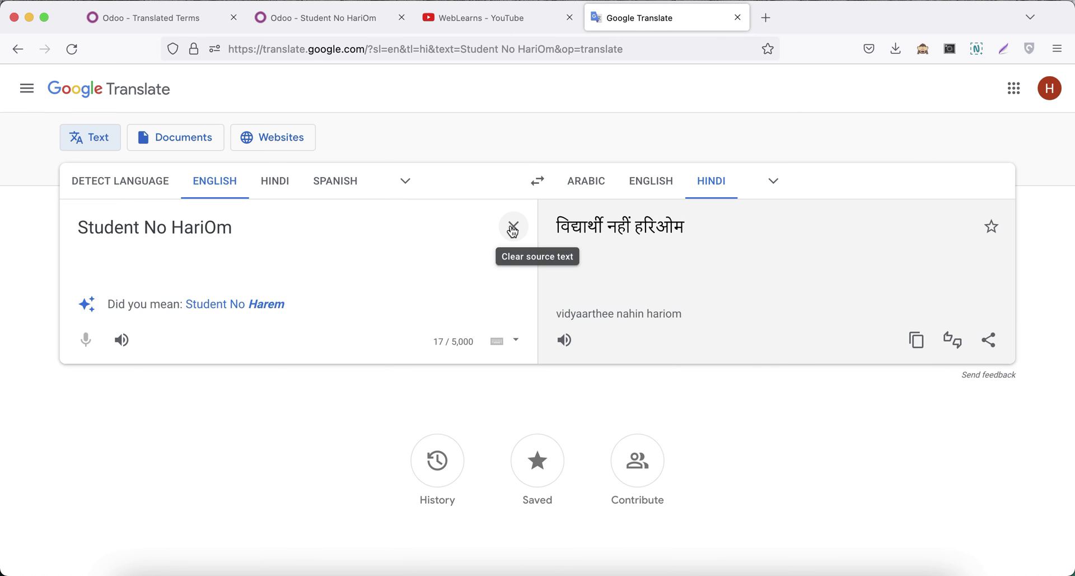
{"action": "left_click", "coordinate": [917, 342]}
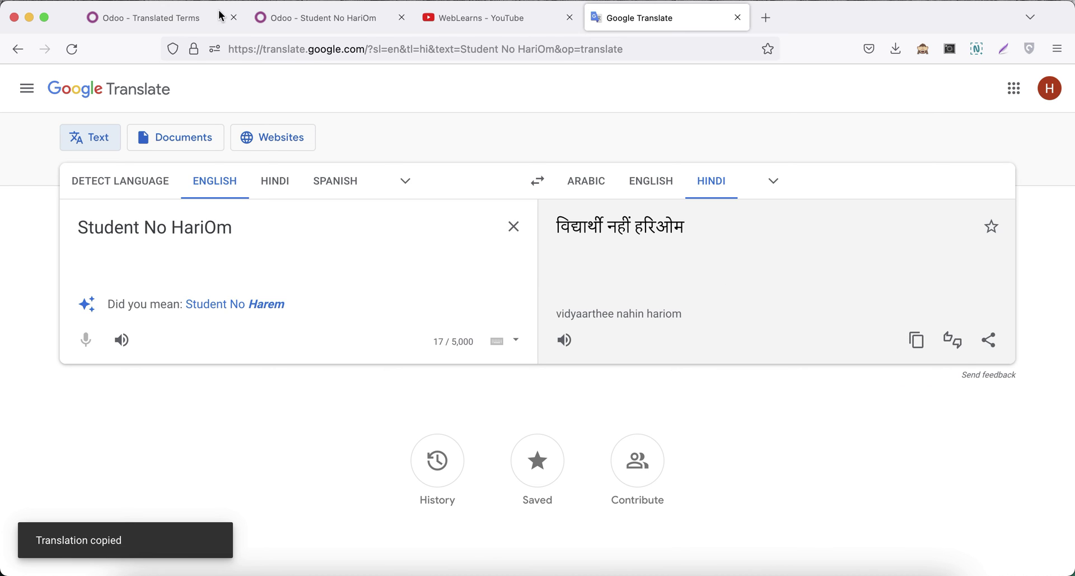
Find the same student's name in the Translated Terms list and paste the copied Hindi text as its translation value
{"action": "left_click", "coordinate": [165, 21]}
{"action": "key", "text": "ctrl+f"}
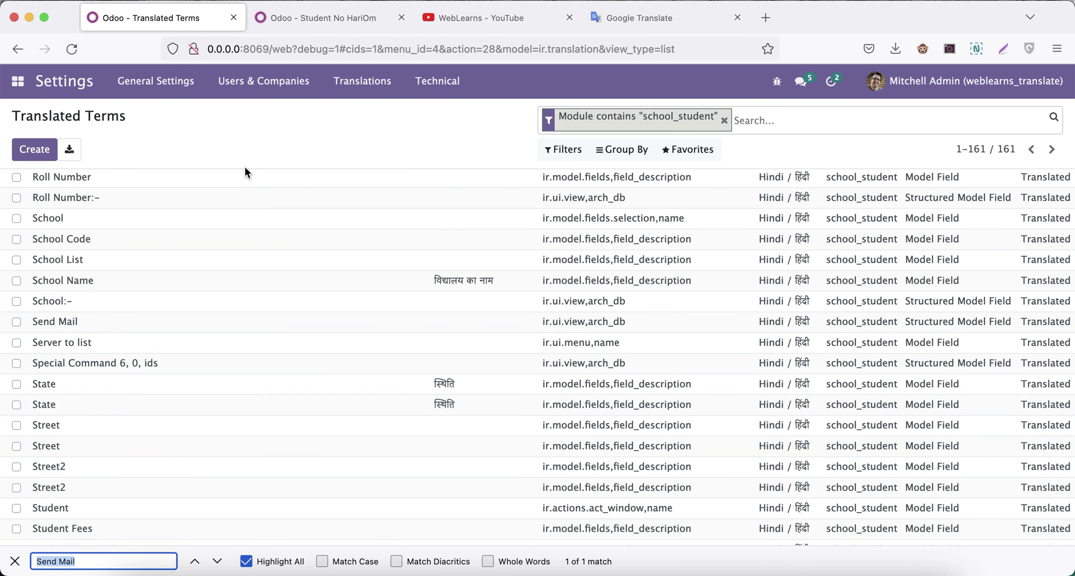
{"action": "type", "text": "Studd"}
{"action": "key", "text": "BackSpace"}
{"action": "key", "text": "super+a"}
{"action": "type", "text": "hari"}
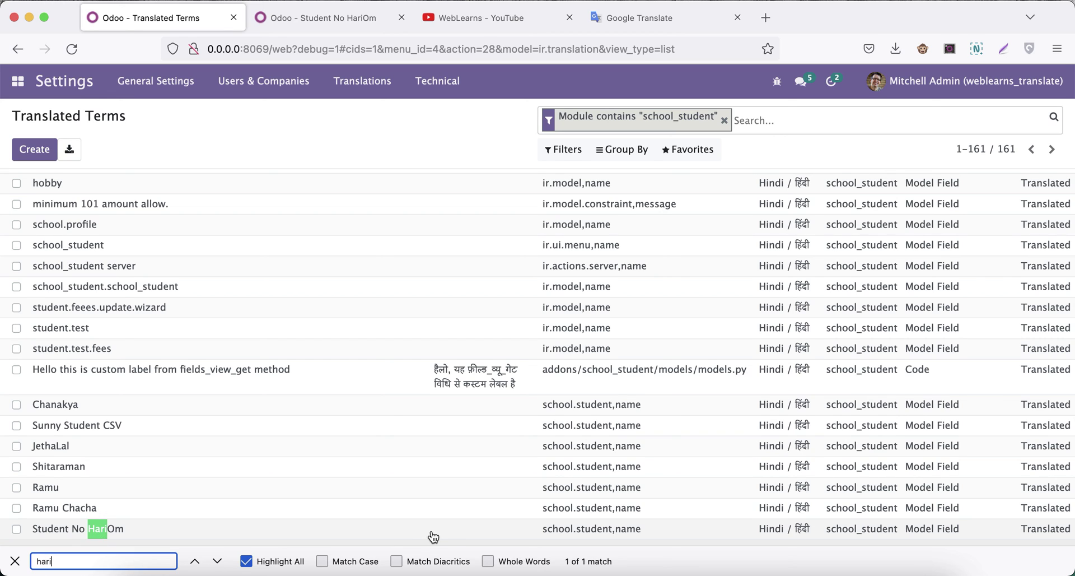
{"action": "left_click", "coordinate": [451, 532]}
{"action": "key", "text": "super+v"}
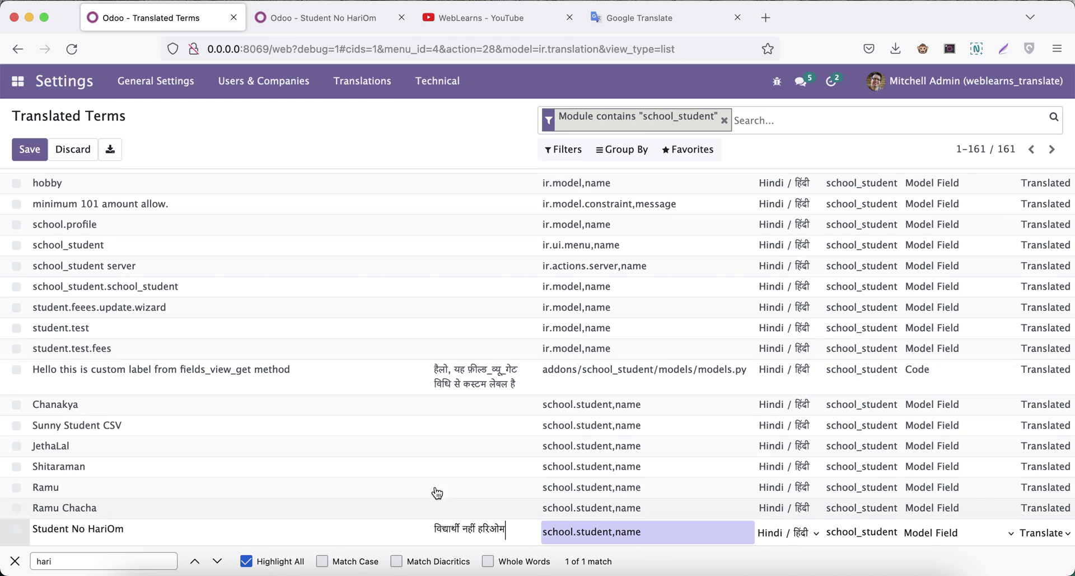
{"action": "left_click", "coordinate": [336, 121]}
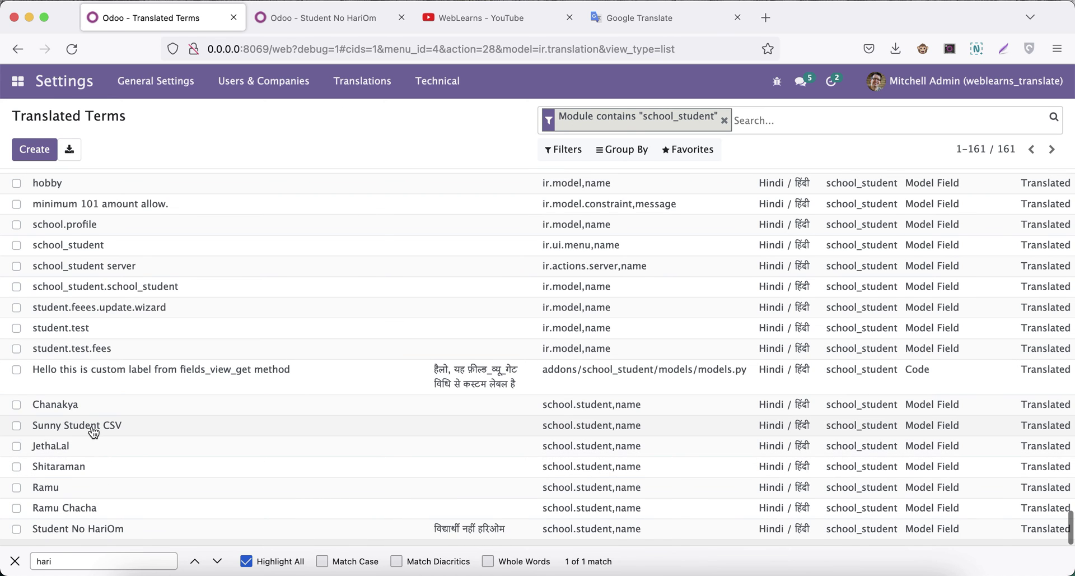
Translate the student name ending in "CSV" into Hindi in Google Translate and copy the result
{"action": "left_click", "coordinate": [616, 25]}
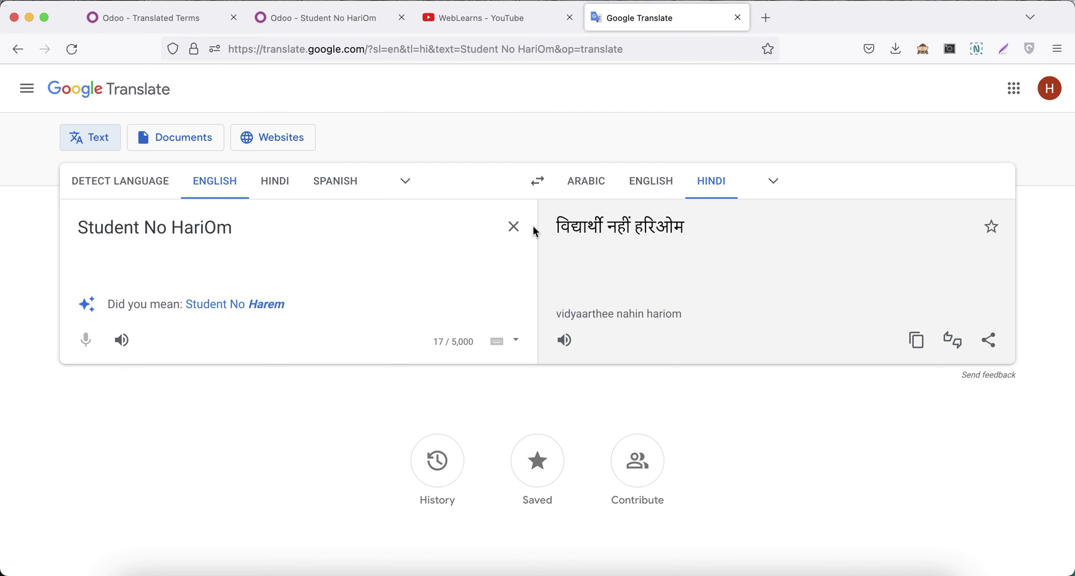
{"action": "left_click", "coordinate": [513, 227]}
{"action": "type", "text": "synn"}
{"action": "key", "text": "BackSpace"}
{"action": "key", "text": "BackSpace"}
{"action": "key", "text": "BackSpace"}
{"action": "type", "text": "unny student csv"}
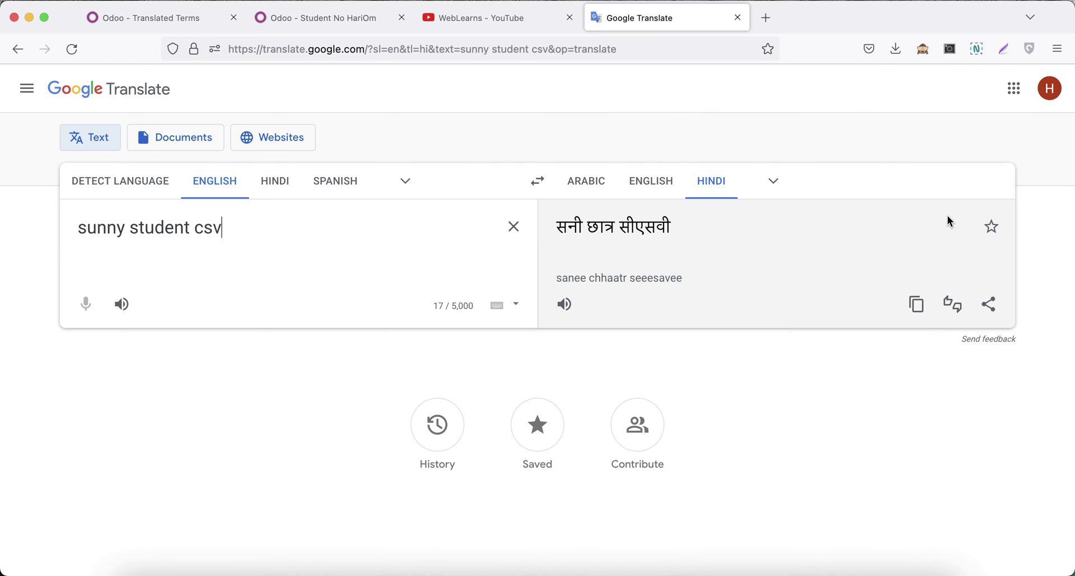
{"action": "left_click", "coordinate": [917, 304]}
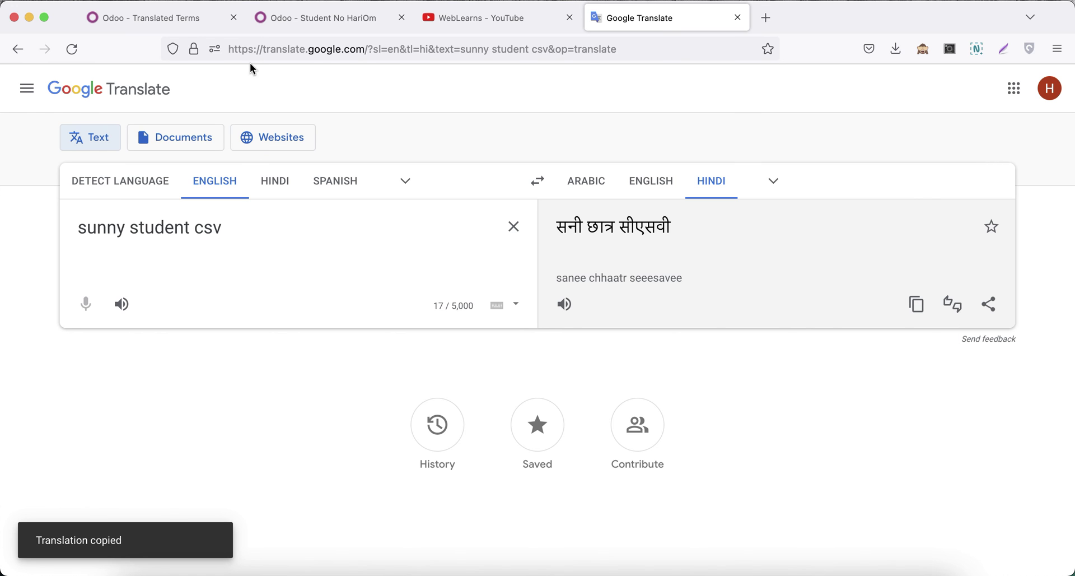
Paste the copied Hindi text as the translation value of the student name ending in "CSV" in the Translated Terms list and save it
{"action": "left_click", "coordinate": [192, 24]}
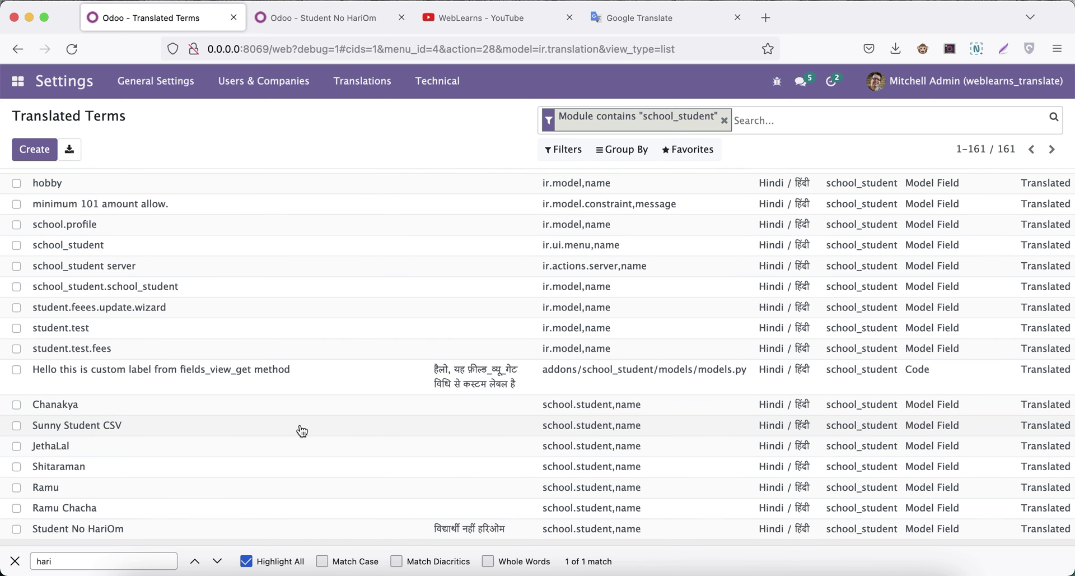
{"action": "left_click", "coordinate": [476, 429]}
{"action": "key", "text": "ctrl+v"}
{"action": "left_click", "coordinate": [365, 143]}
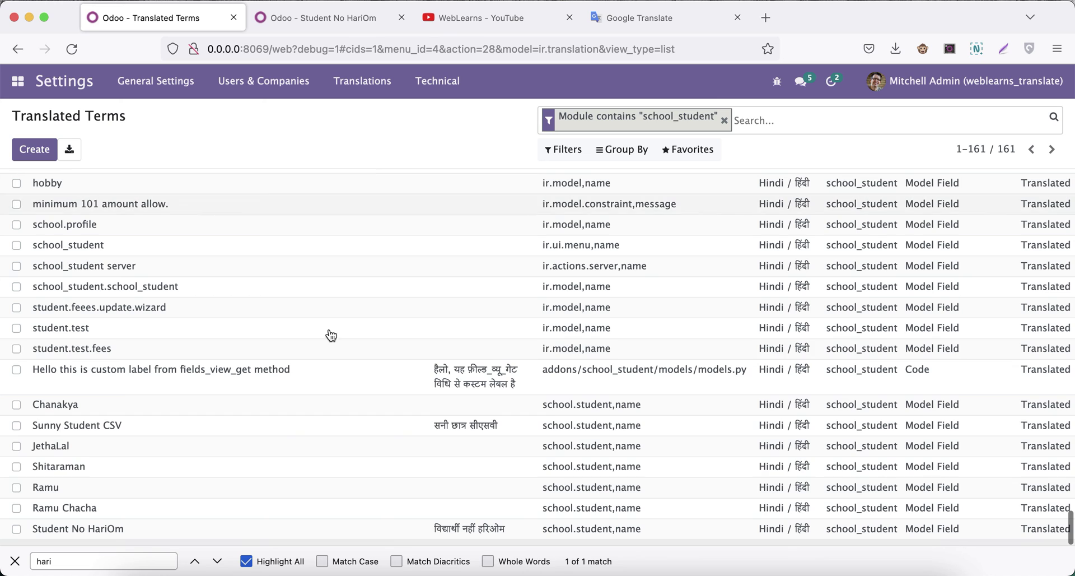
Translate the student name listed directly below the "CSV" one into Hindi in Google Translate and copy the result
{"action": "left_click", "coordinate": [653, 15]}
{"action": "left_click", "coordinate": [513, 226]}
{"action": "type", "text": "jethalal"}
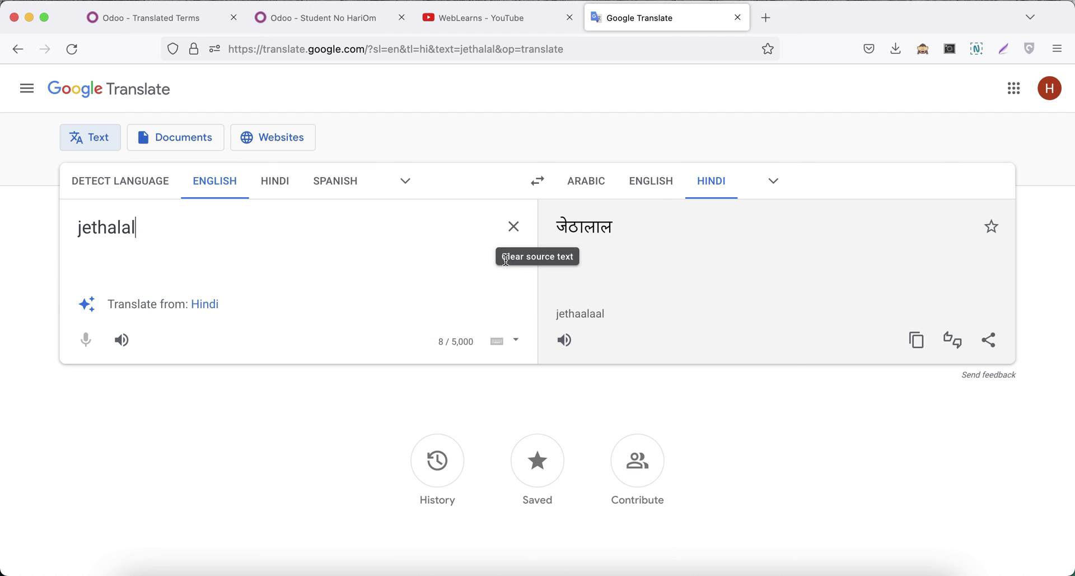
{"action": "left_click", "coordinate": [917, 340]}
Paste the copied Hindi name as the translation value of the term directly below the "CSV" student name and save the row
{"action": "left_click", "coordinate": [200, 21]}
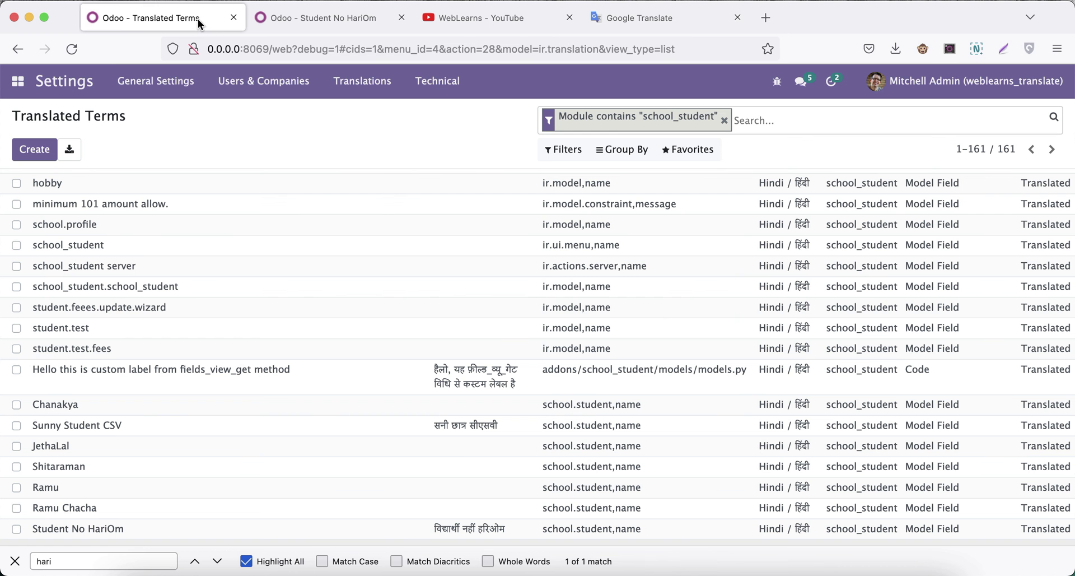
{"action": "left_click", "coordinate": [465, 447]}
{"action": "key", "text": "super+v"}
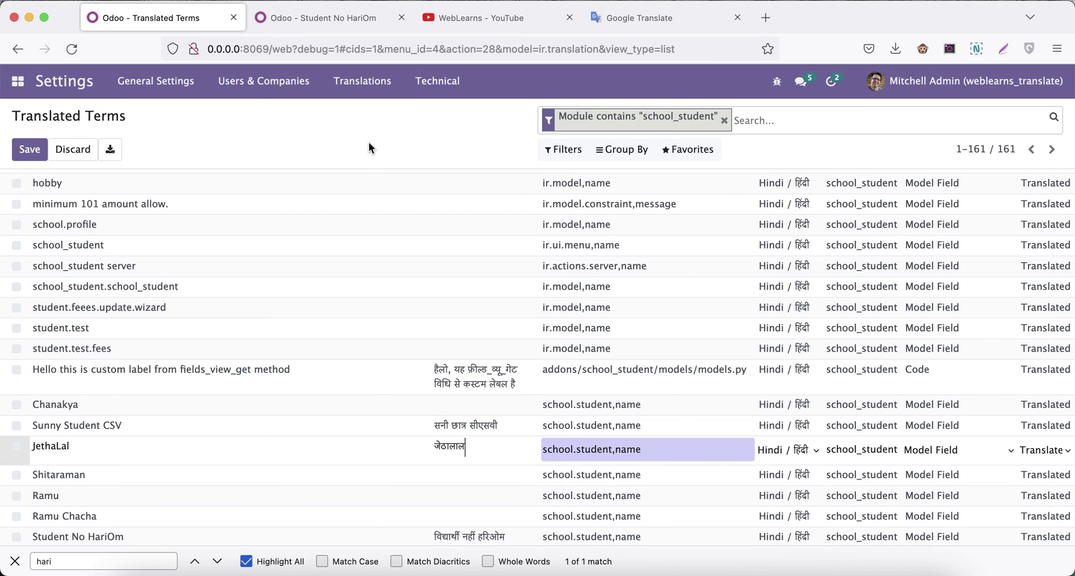
{"action": "left_click", "coordinate": [29, 149]}
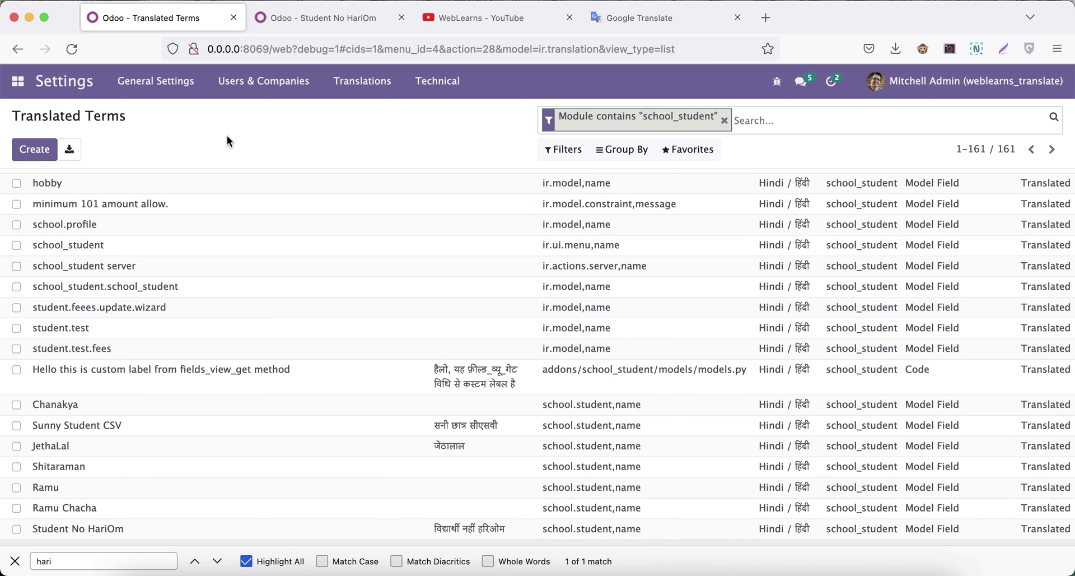
Reload the open student record and show all students in list view to check the translated names
{"action": "left_click", "coordinate": [331, 18]}
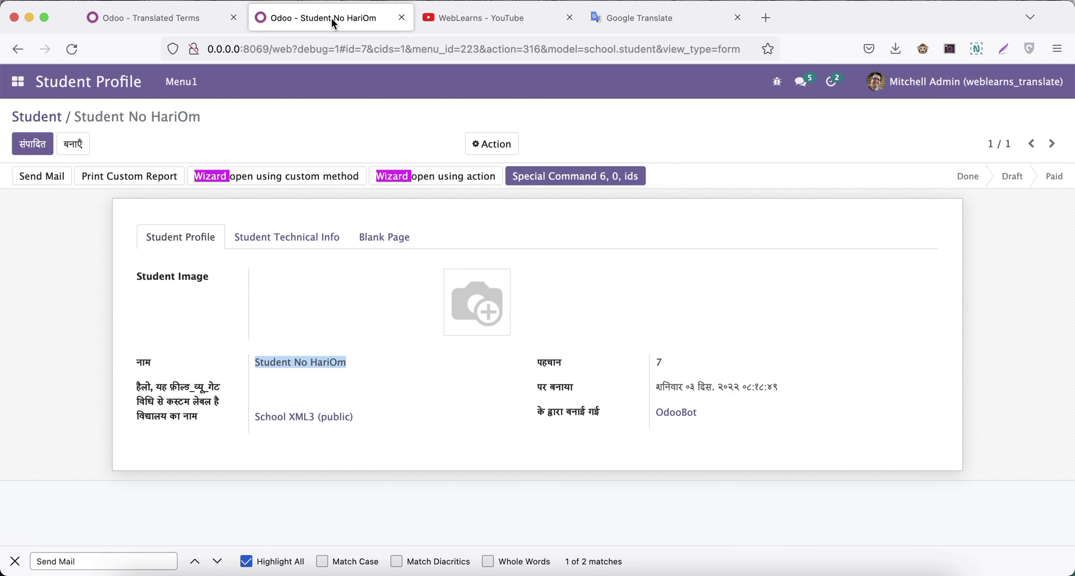
{"action": "left_click", "coordinate": [72, 50]}
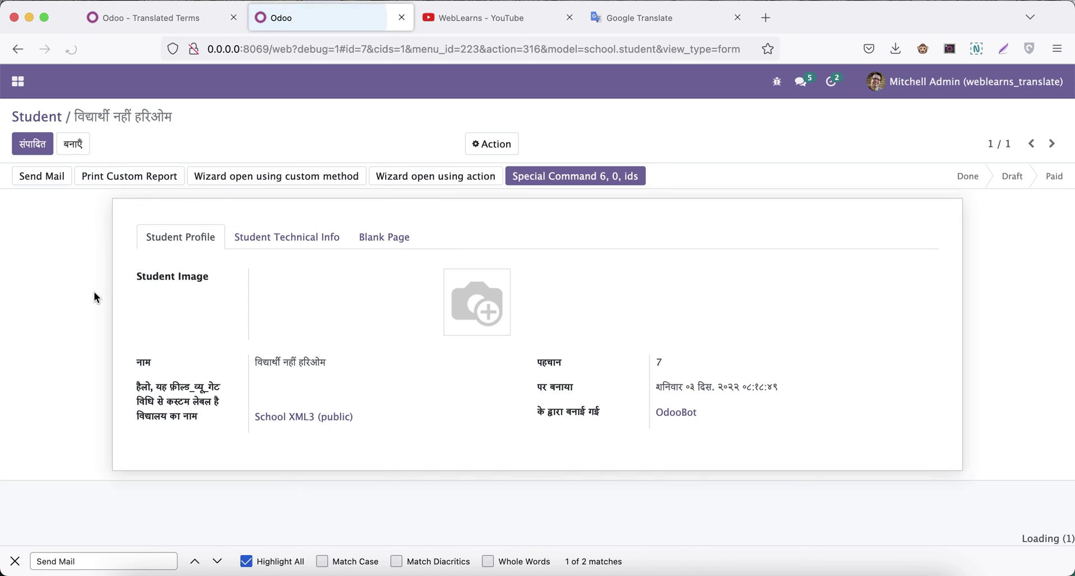
{"action": "left_click", "coordinate": [56, 117]}
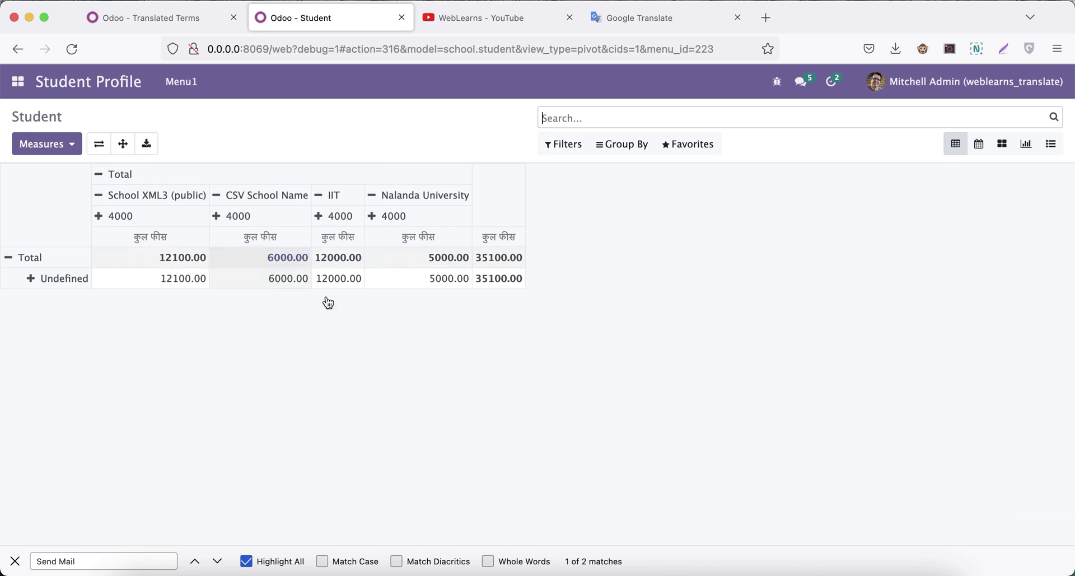
{"action": "left_click", "coordinate": [1051, 144]}
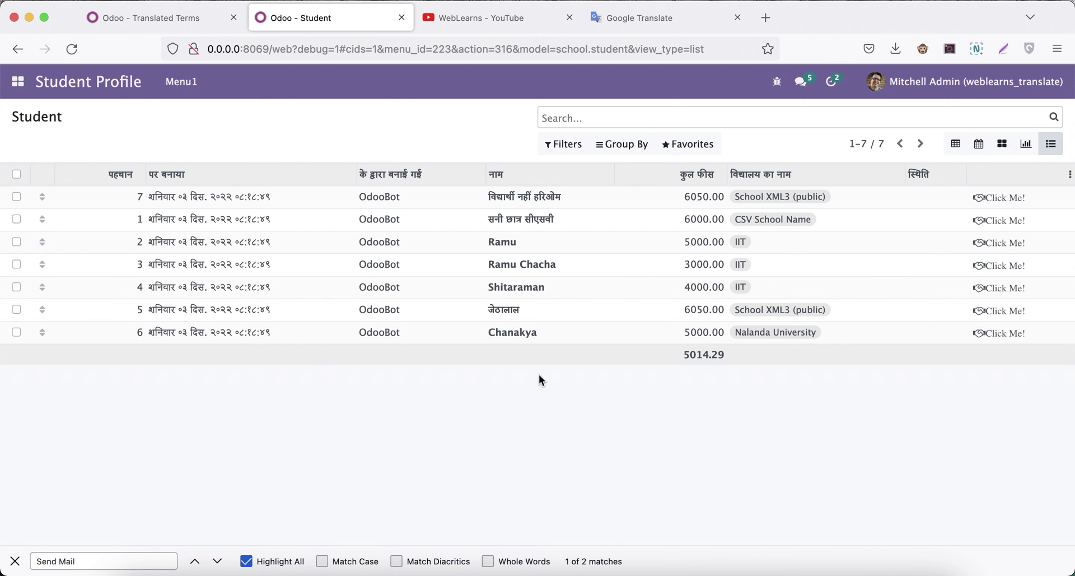
Review the translate=True attribute on the name field of school_student in PyCharm's models.py, and return to the student list in Firefox
{"action": "left_click", "coordinate": [475, 559]}
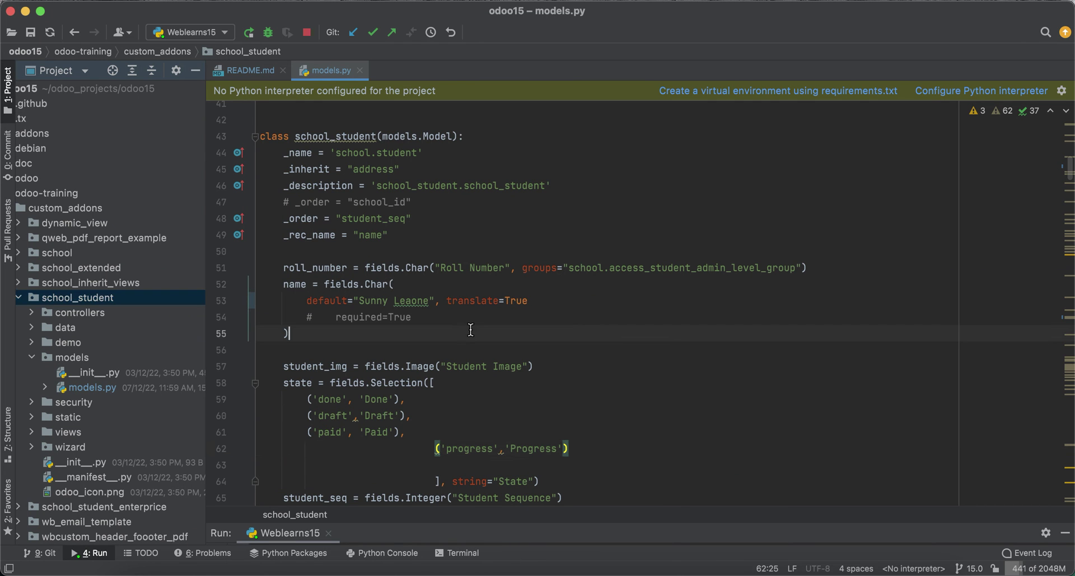
{"action": "double_click", "coordinate": [472, 301]}
{"action": "left_click_drag", "start_coordinate": [493, 297], "coordinate": [537, 297]}
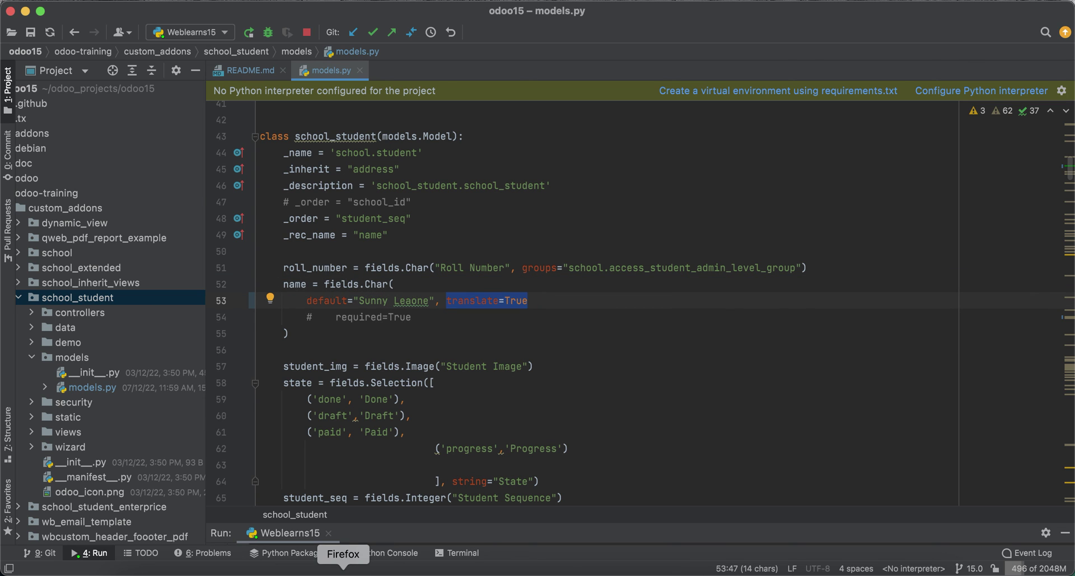
{"action": "left_click", "coordinate": [343, 572]}
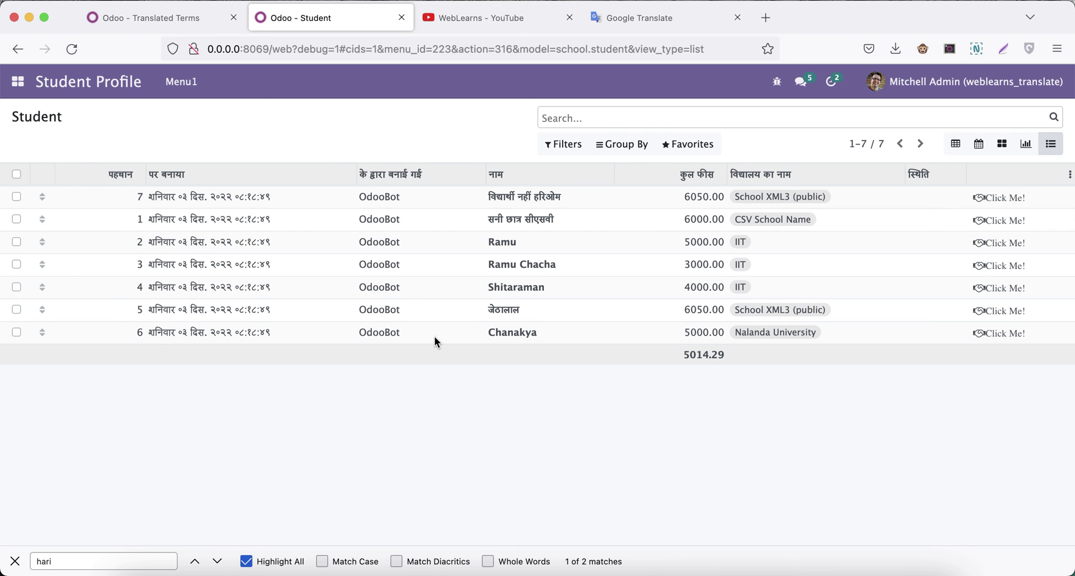
Open the first student record, examine its menu labels and notebook pages for terms to translate, and return to the Translated Terms list
{"action": "left_click", "coordinate": [440, 207]}
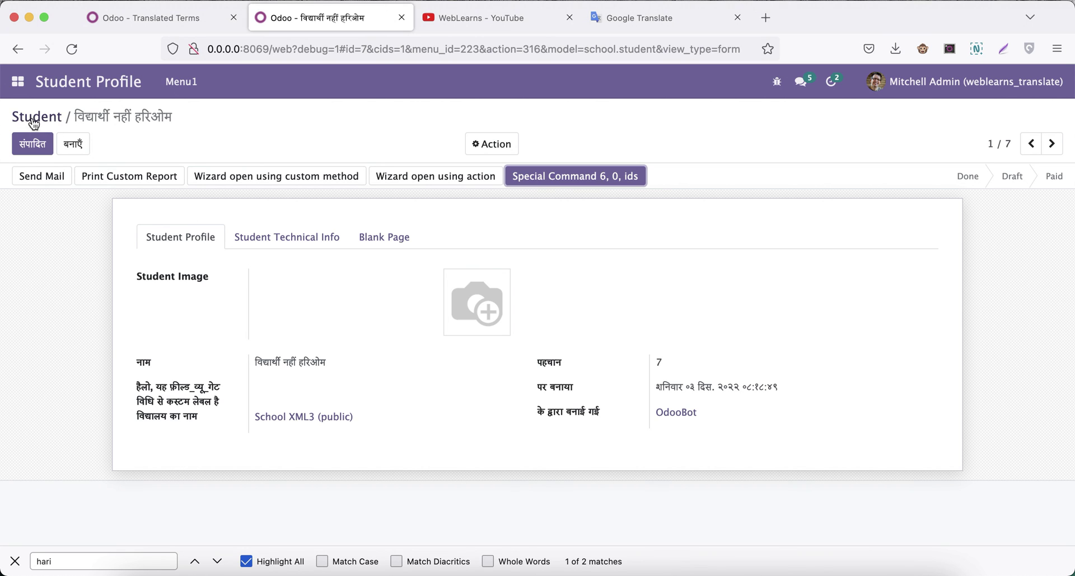
{"action": "left_click", "coordinate": [185, 82]}
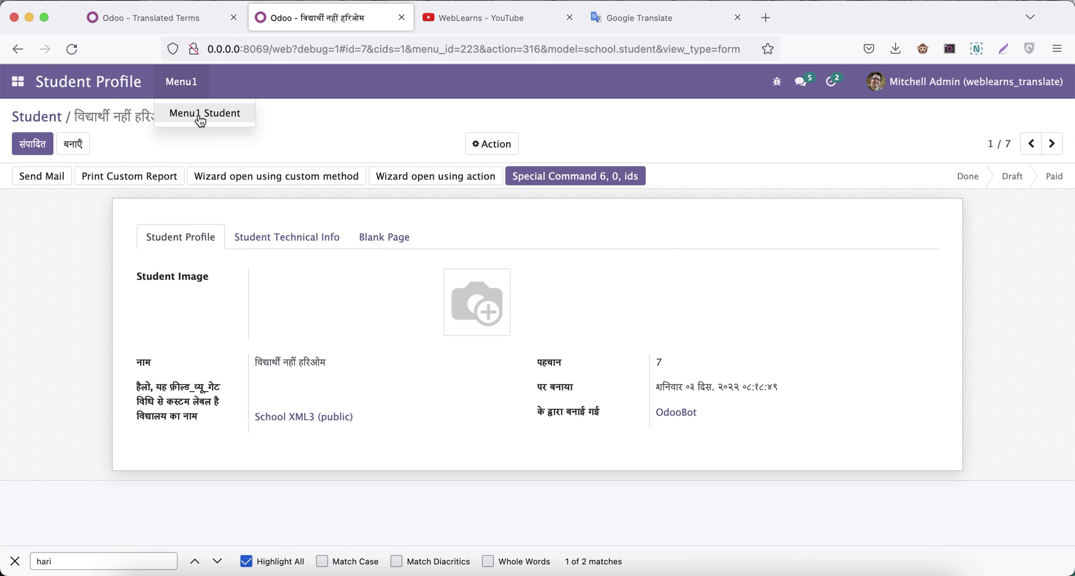
{"action": "left_click", "coordinate": [219, 153]}
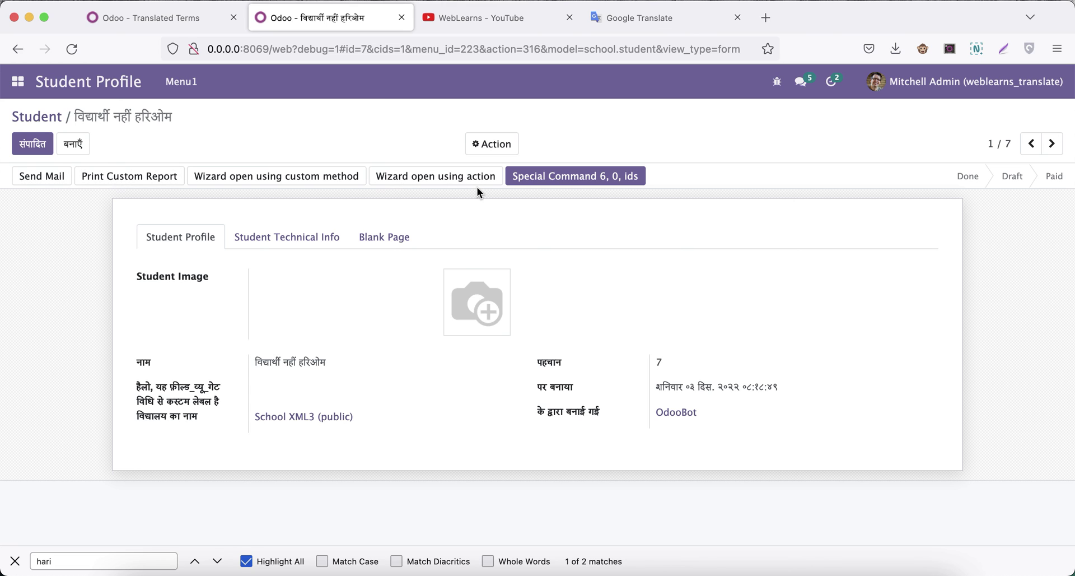
{"action": "left_click", "coordinate": [388, 238]}
{"action": "left_click", "coordinate": [288, 236]}
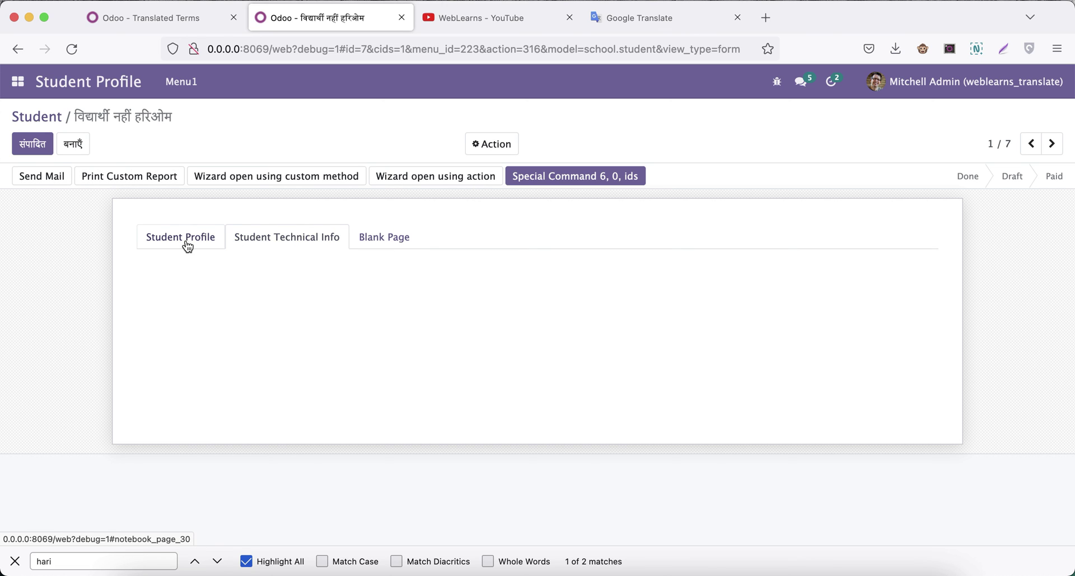
{"action": "left_click", "coordinate": [184, 239]}
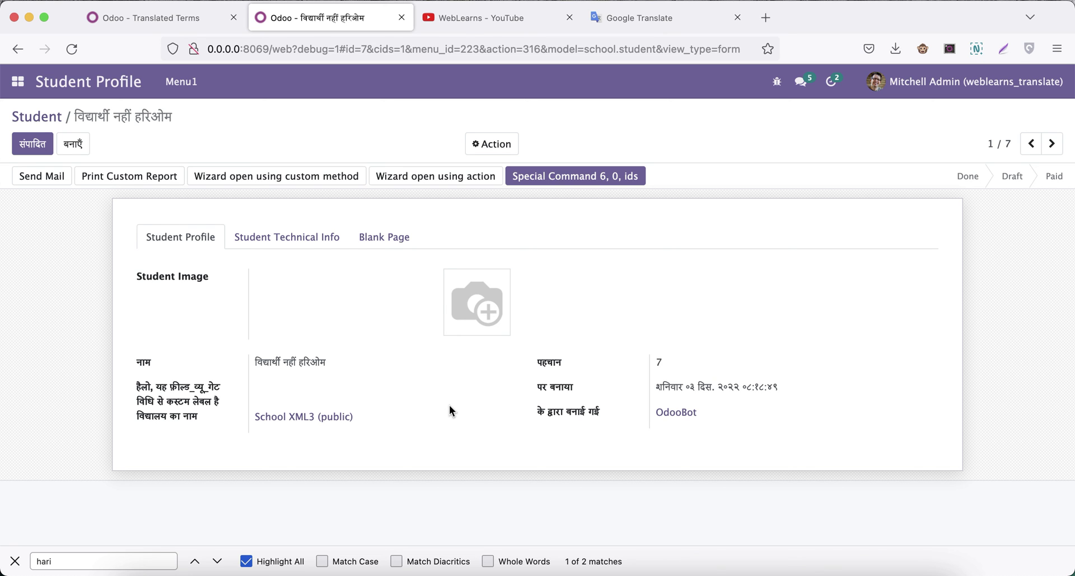
{"action": "left_click", "coordinate": [165, 18]}
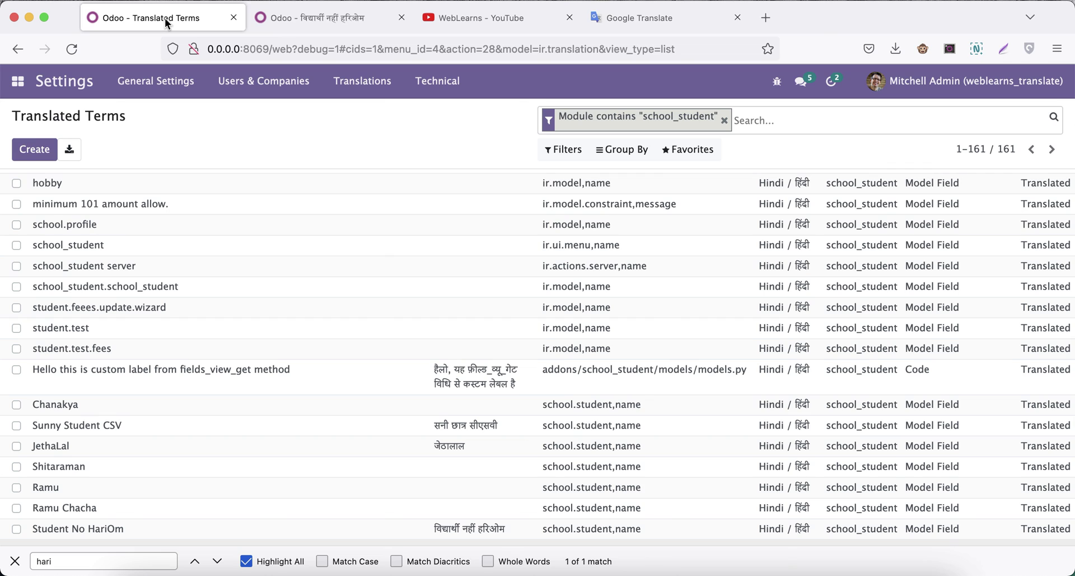